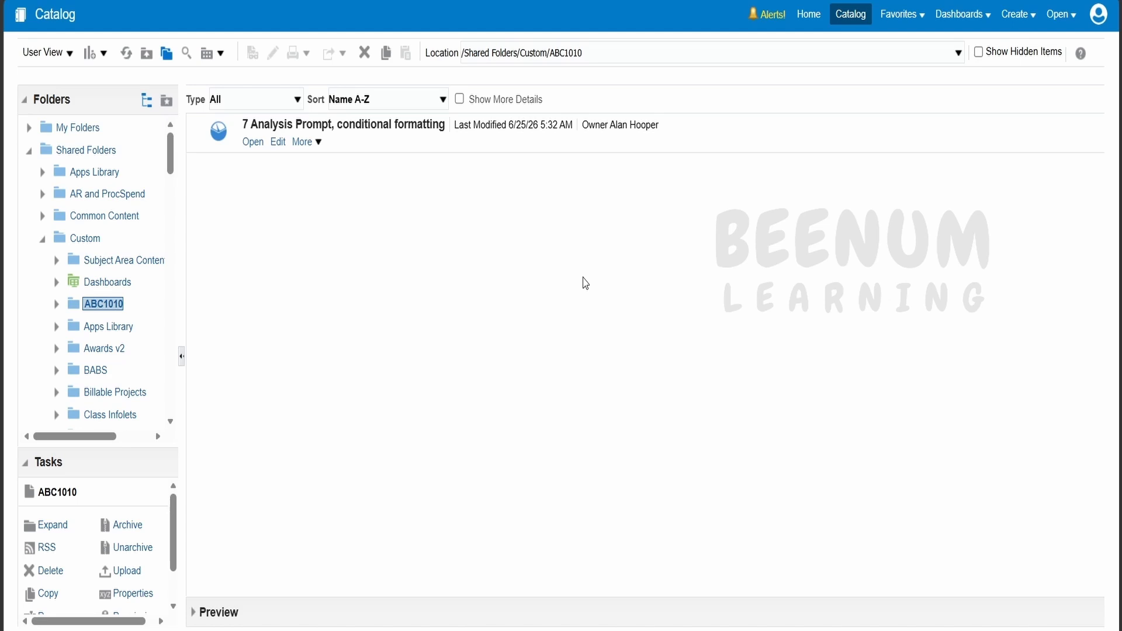
Start creating a new analysis from the catalog.
click(104, 54)
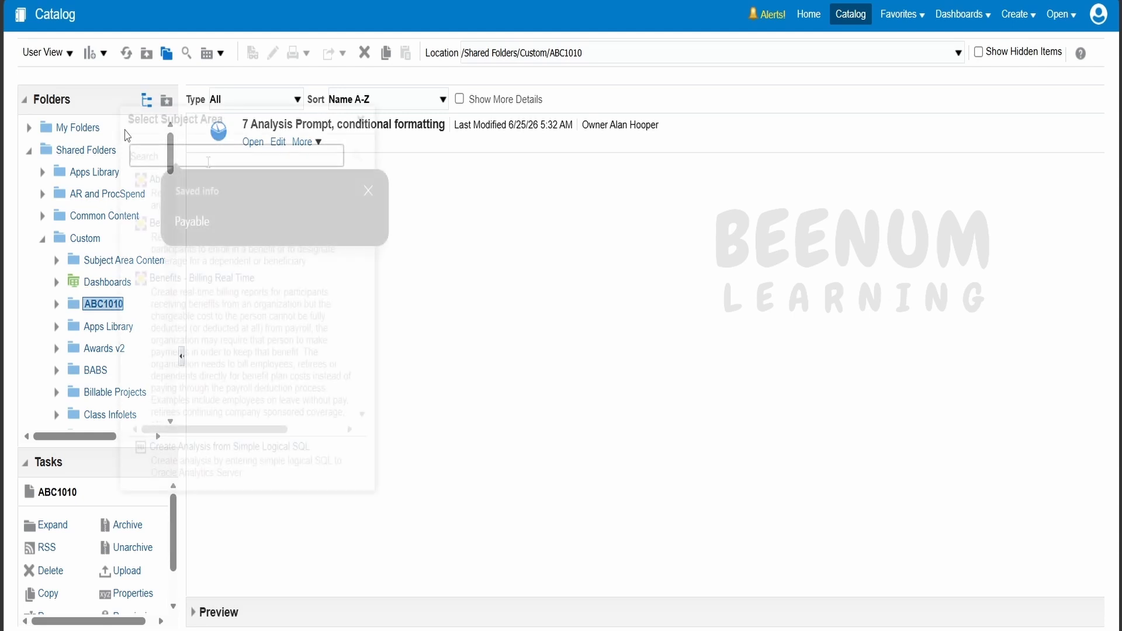
text(Accounts Paya)
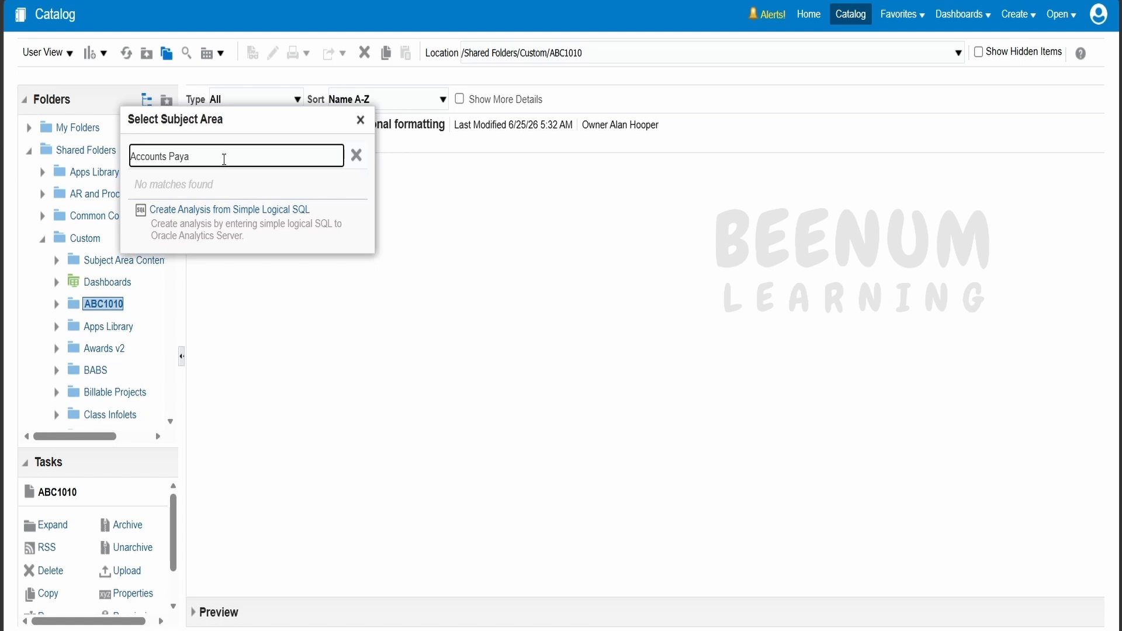
key(BackSpace)
key(BackSpace)
key(BackSpace)
key(BackSpace)
key(BackSpace)
key(BackSpace)
key(BackSpace)
key(BackSpace)
key(BackSpace)
key(BackSpace)
key(BackSpace)
key(BackSpace)
key(BackSpace)
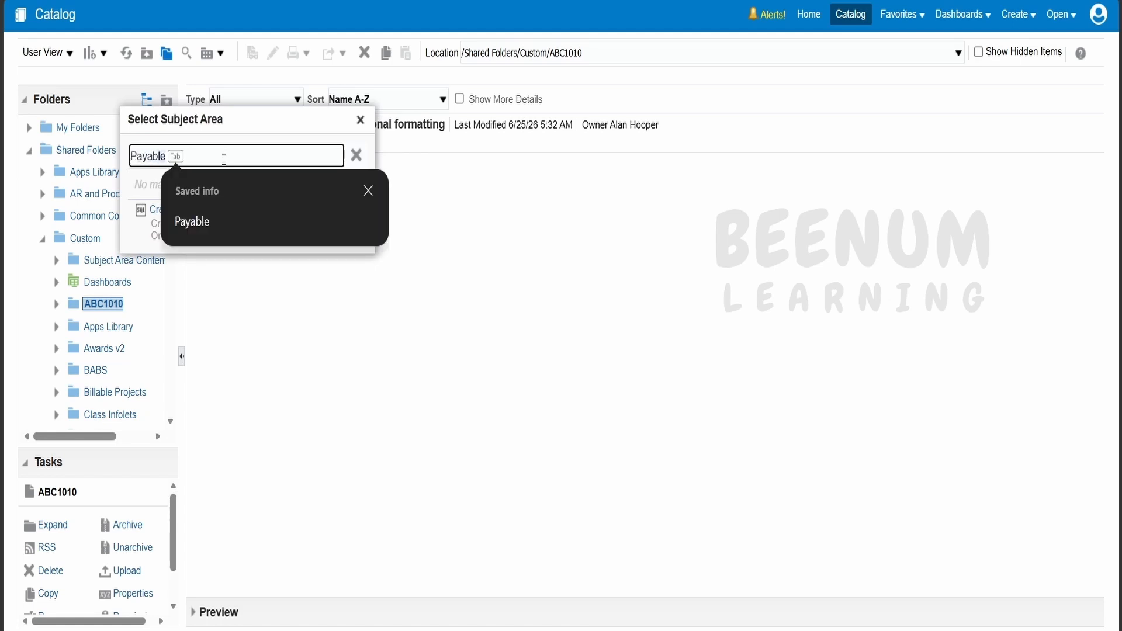
Search the subject areas for Payable and choose the Payables Invoices transactions subject area for the analysis.
key(Tab)
click(242, 292)
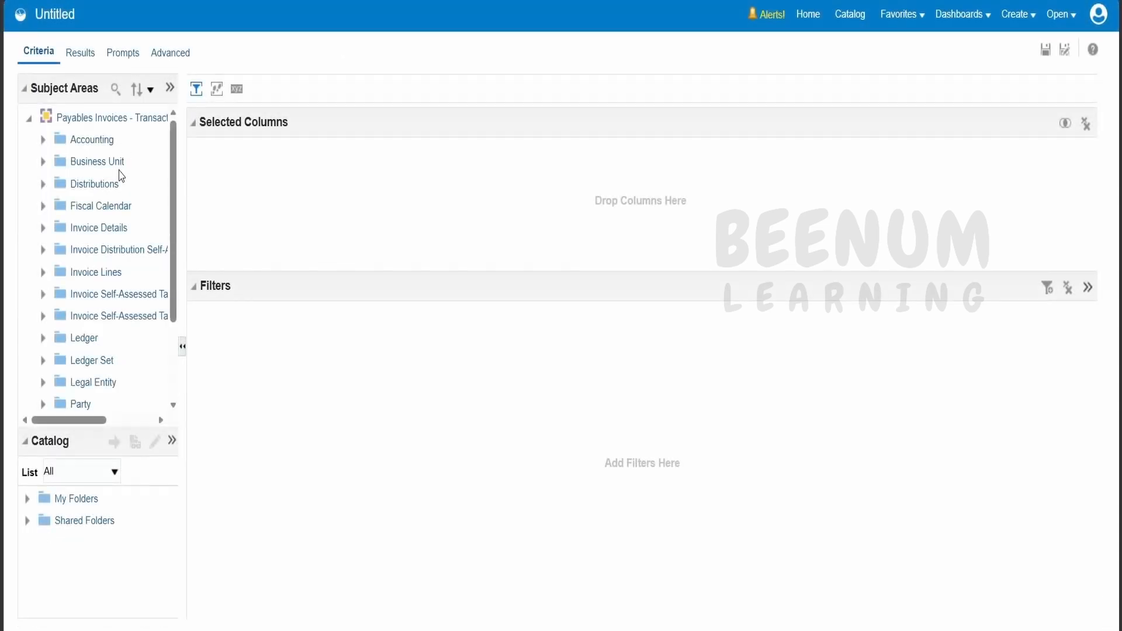
Add the Invoice Date and Invoice Number columns from the General Information folder of Invoice Details to the analysis.
click(45, 229)
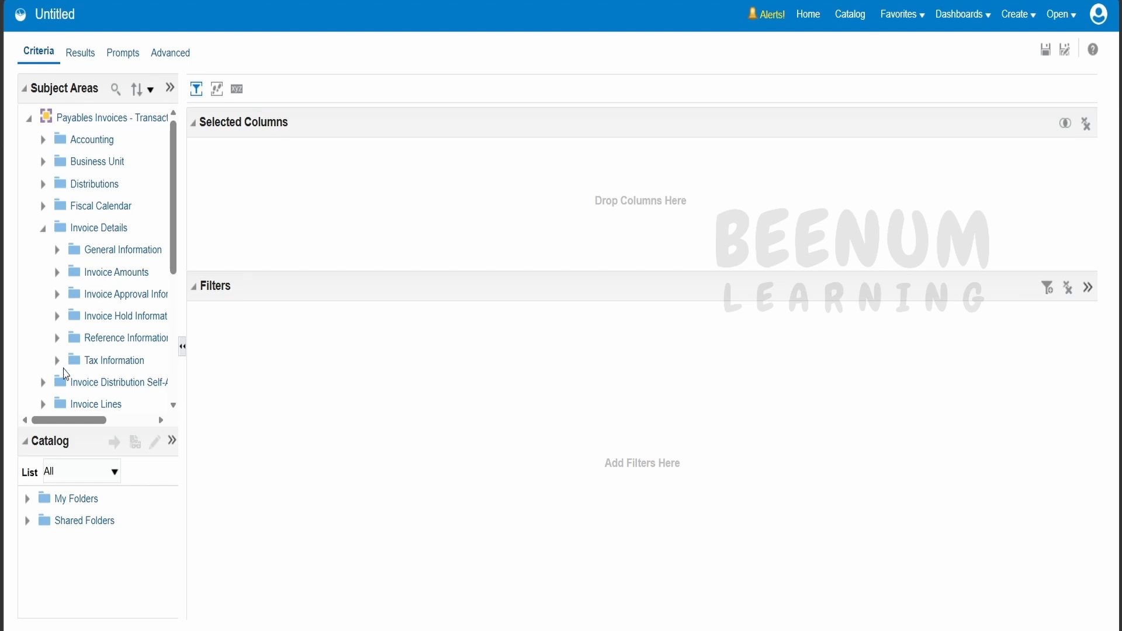
scroll(99, 263, down, 5)
click(106, 256)
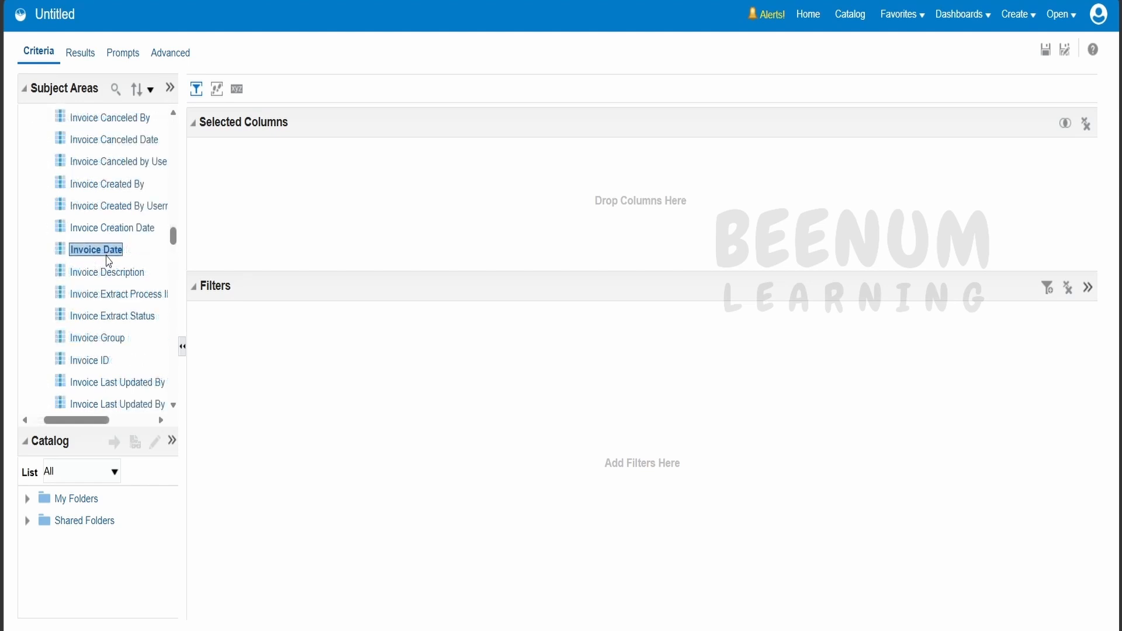
drag(108, 253, 221, 197)
scroll(126, 334, down, 5)
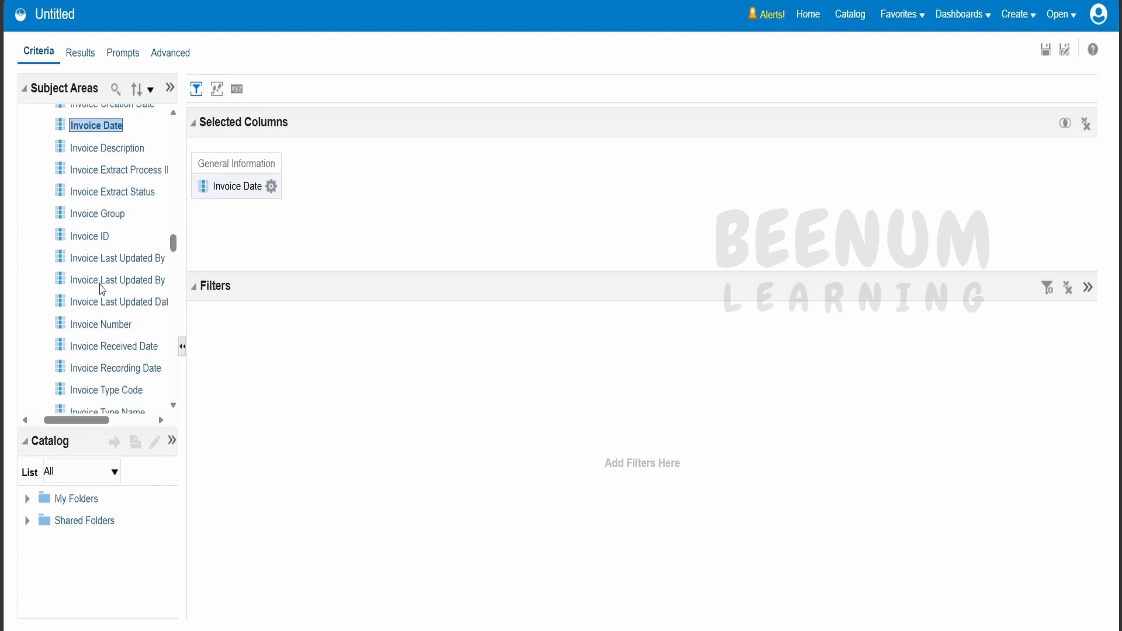
scroll(103, 287, down, 3)
drag(109, 185, 292, 185)
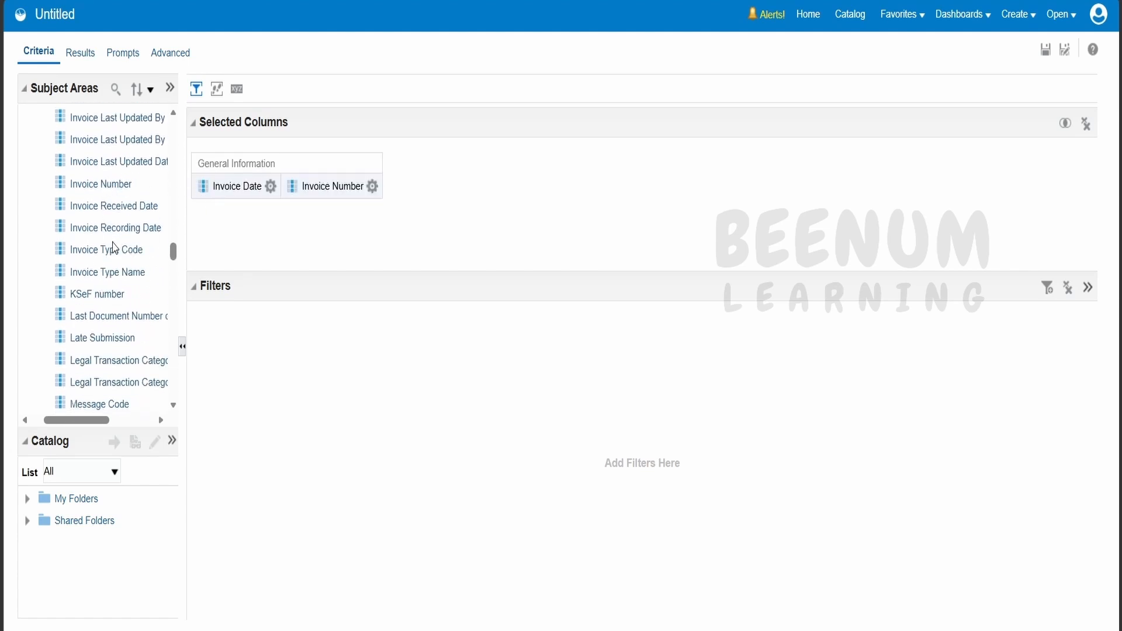
Add the My Date and Invoice Type Name columns from General Information to the selected columns.
scroll(105, 255, down, 4)
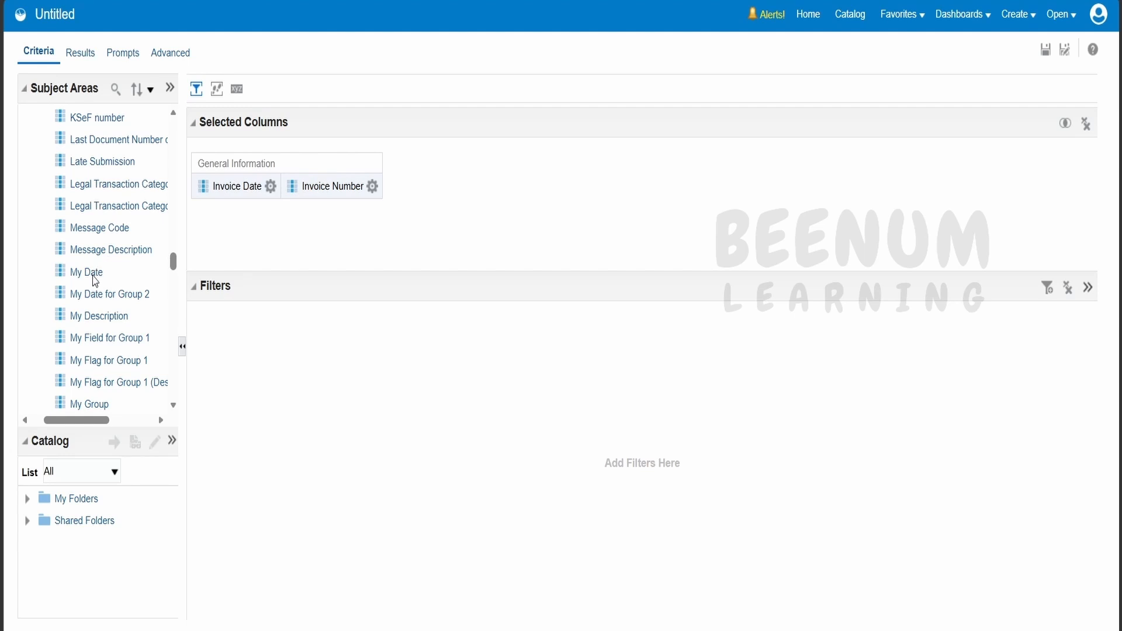
drag(95, 281, 282, 185)
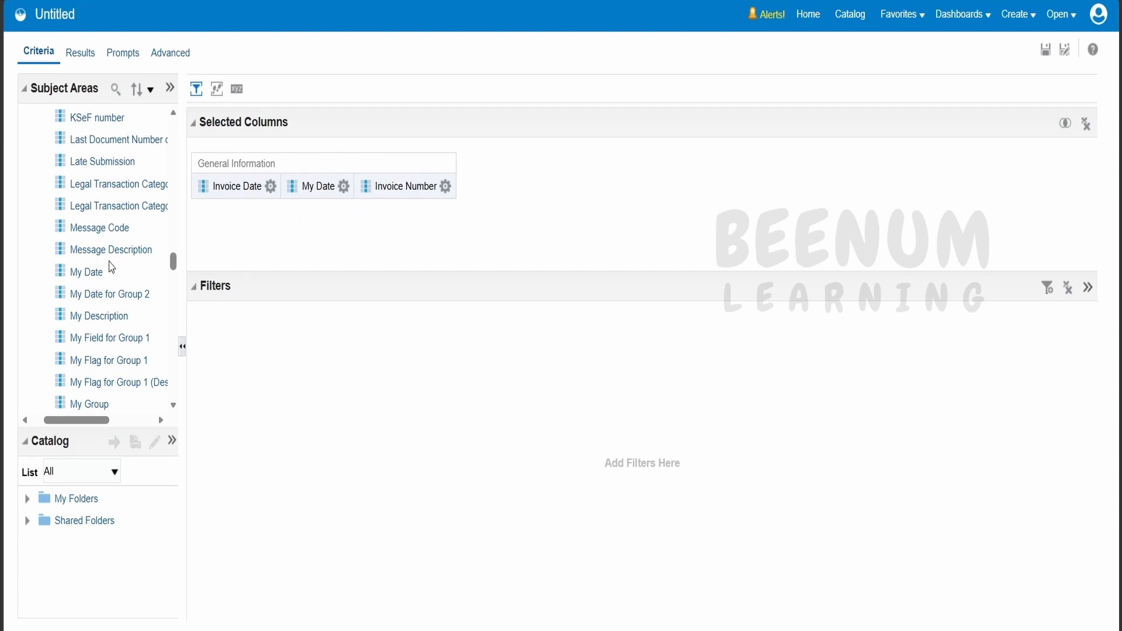
scroll(111, 269, down, 10)
scroll(111, 270, up, 4)
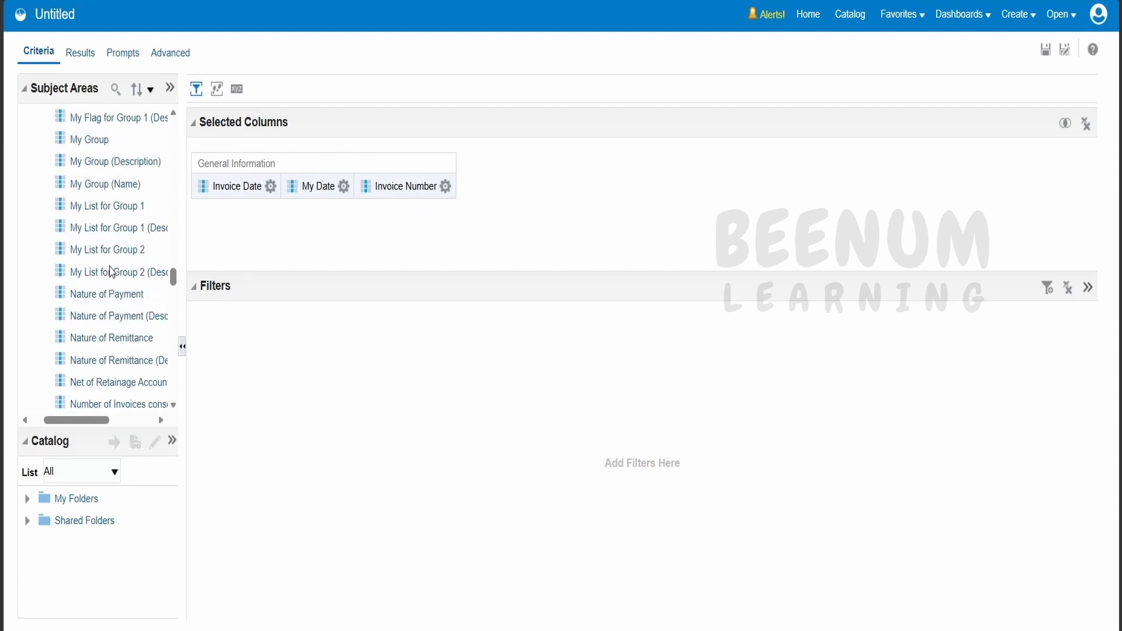
scroll(111, 269, up, 8)
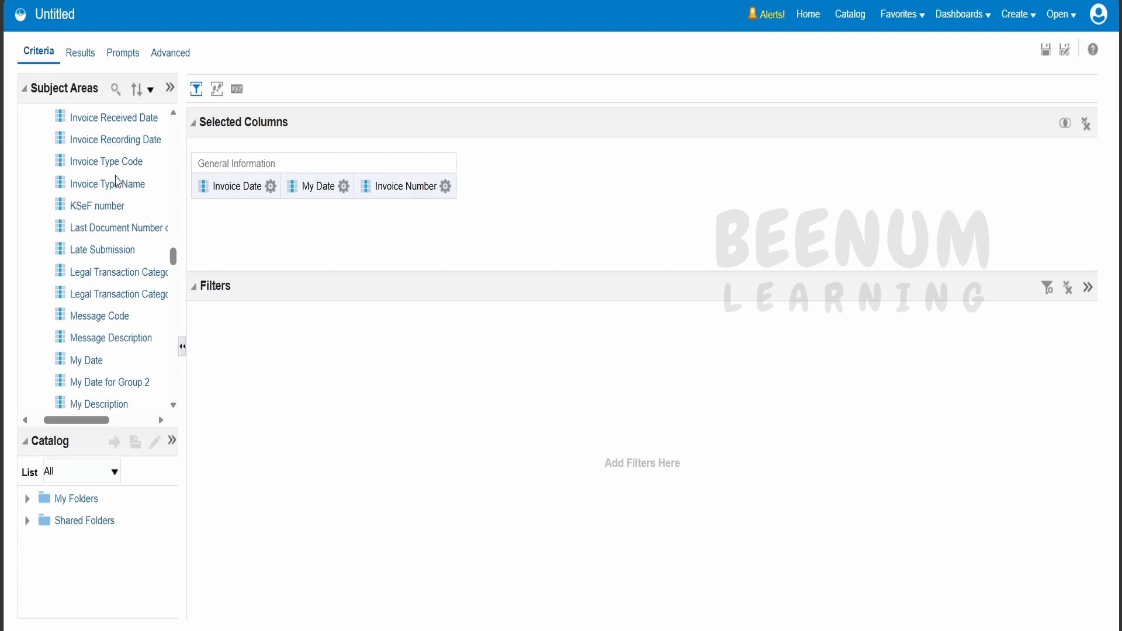
drag(117, 181, 450, 186)
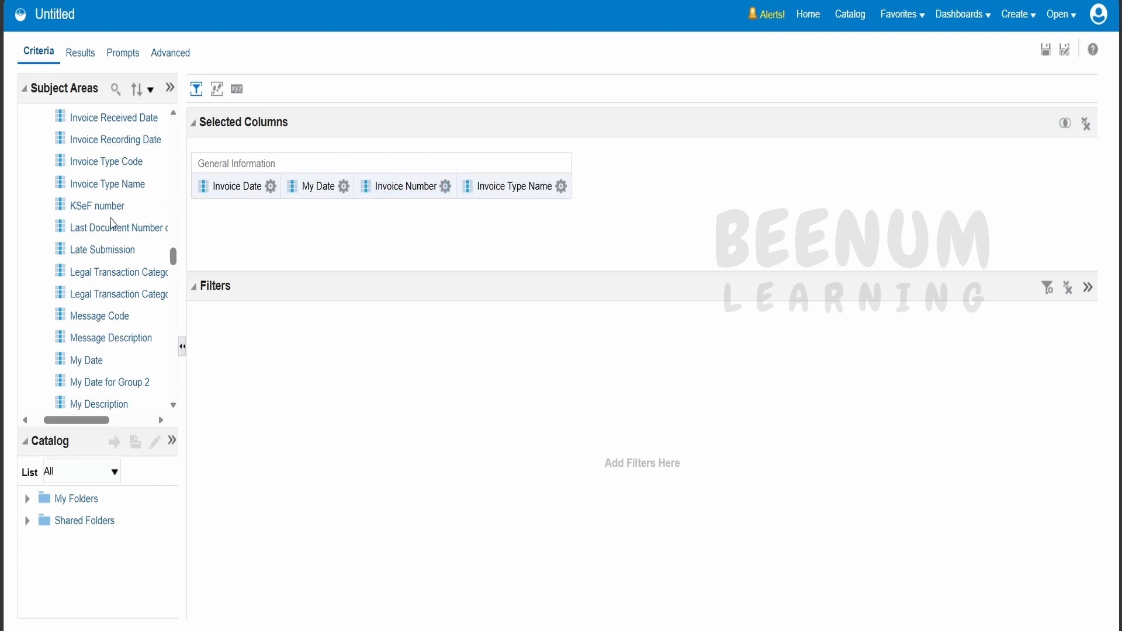
Add the Invoice Amount measure from the Invoice Amounts folder and display the analysis results.
scroll(111, 224, down, 20)
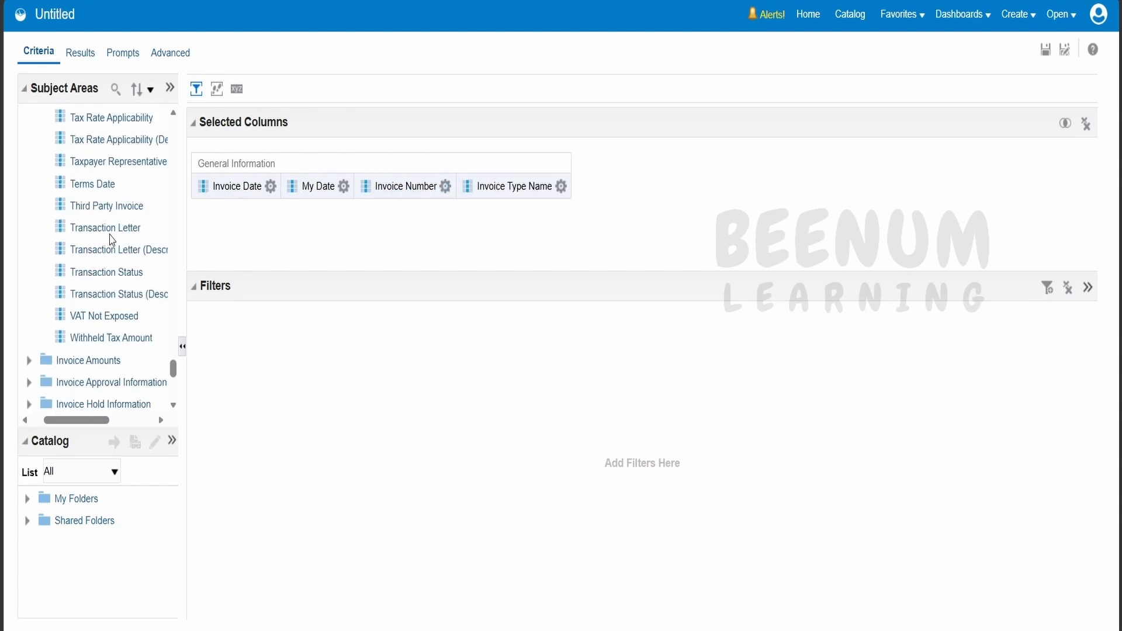
click(29, 360)
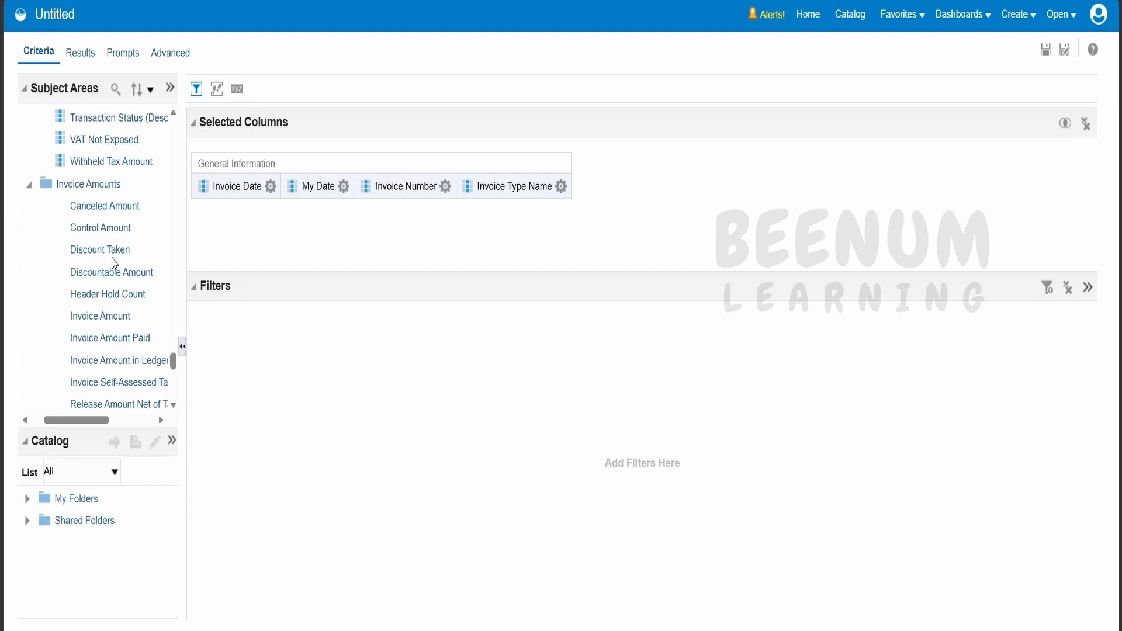
scroll(111, 260, down, 3)
scroll(111, 295, up, 3)
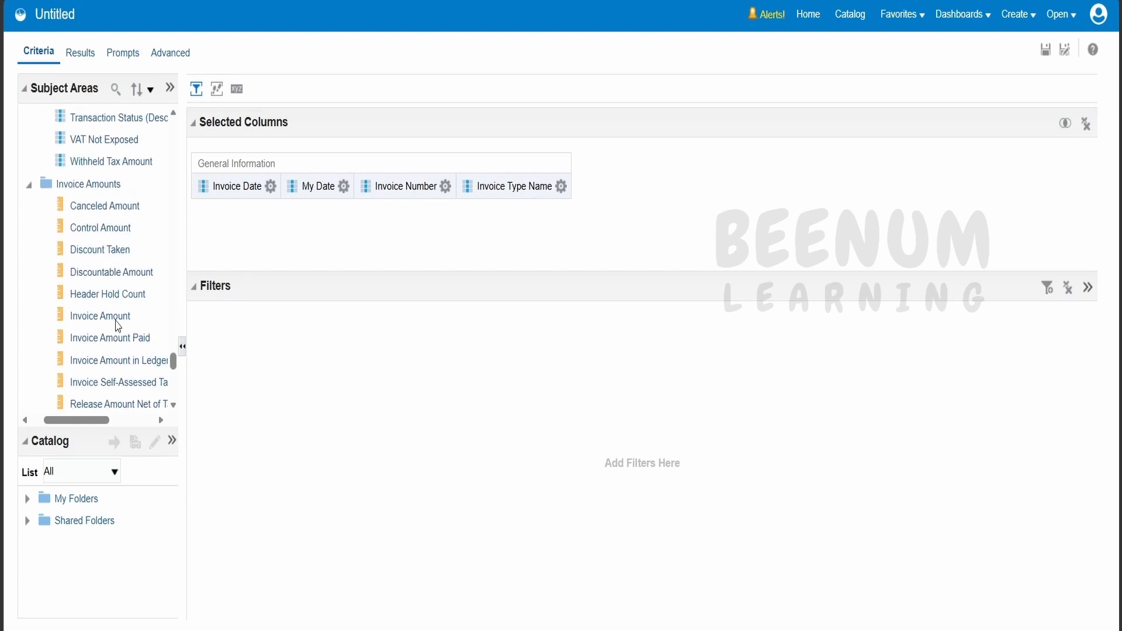
drag(117, 325, 570, 235)
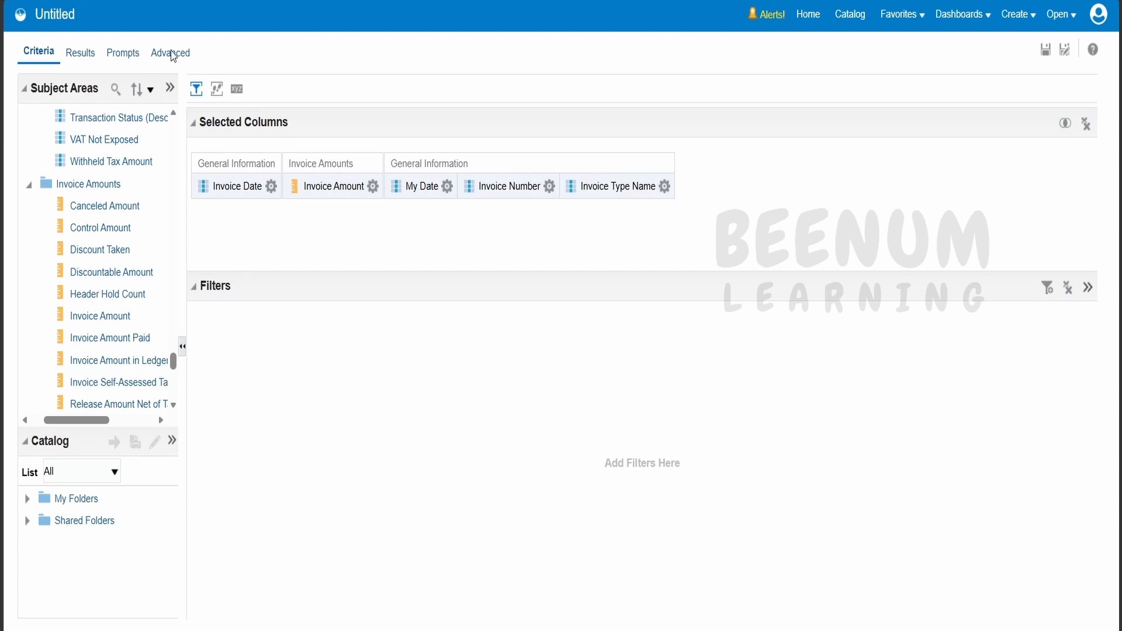
click(79, 53)
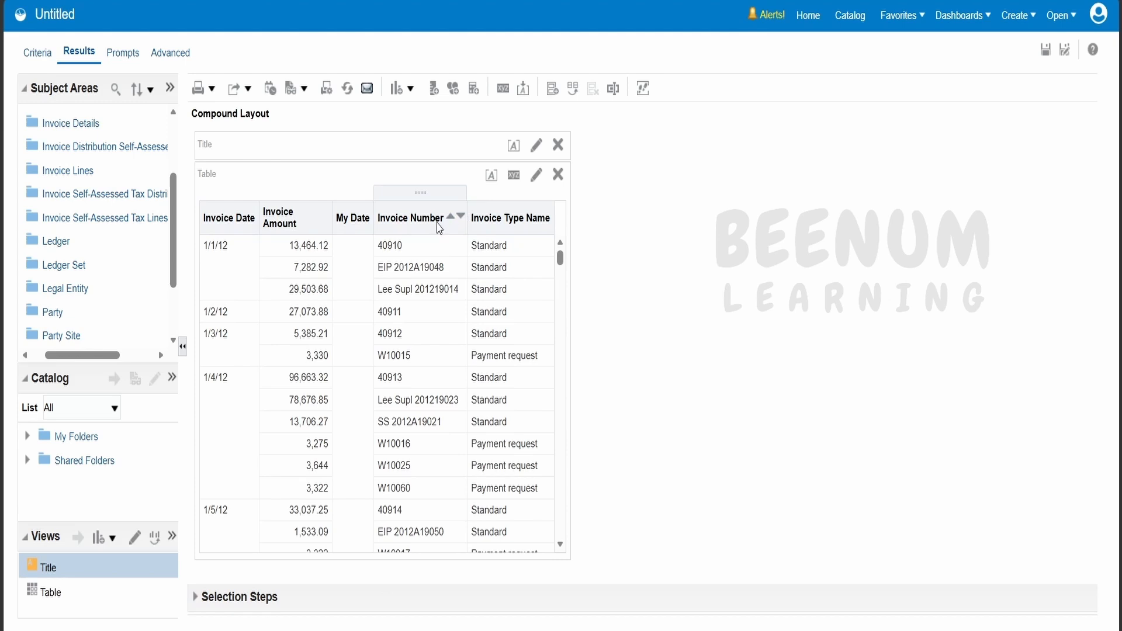
Return to the criteria, add the Supplier or Party Name column from General Information, and display the updated results.
click(36, 52)
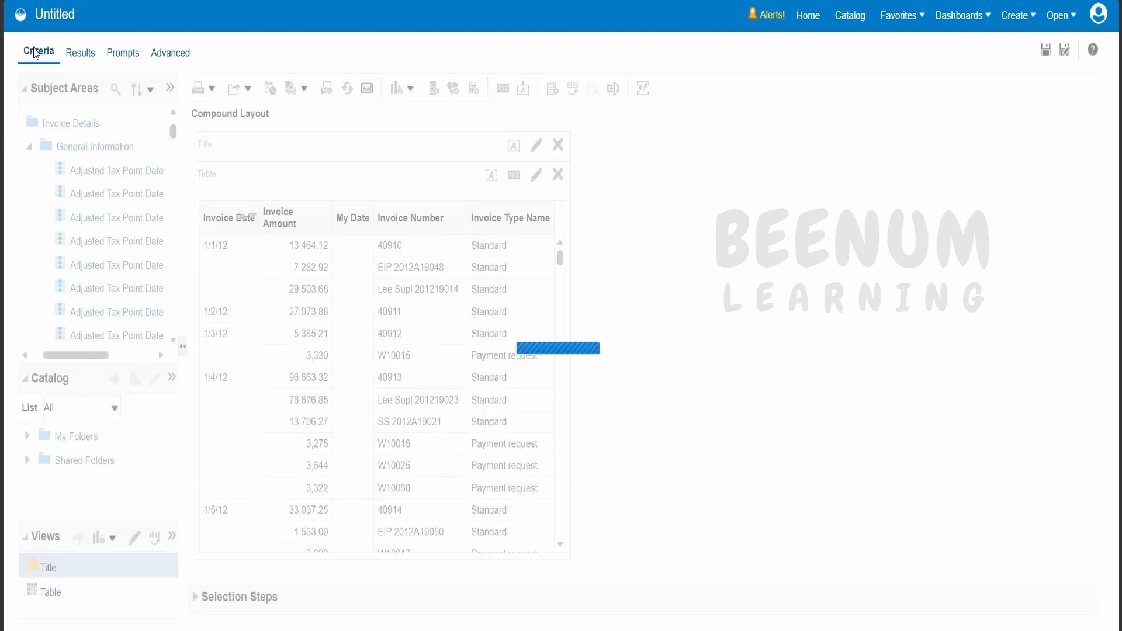
scroll(63, 283, down, 2)
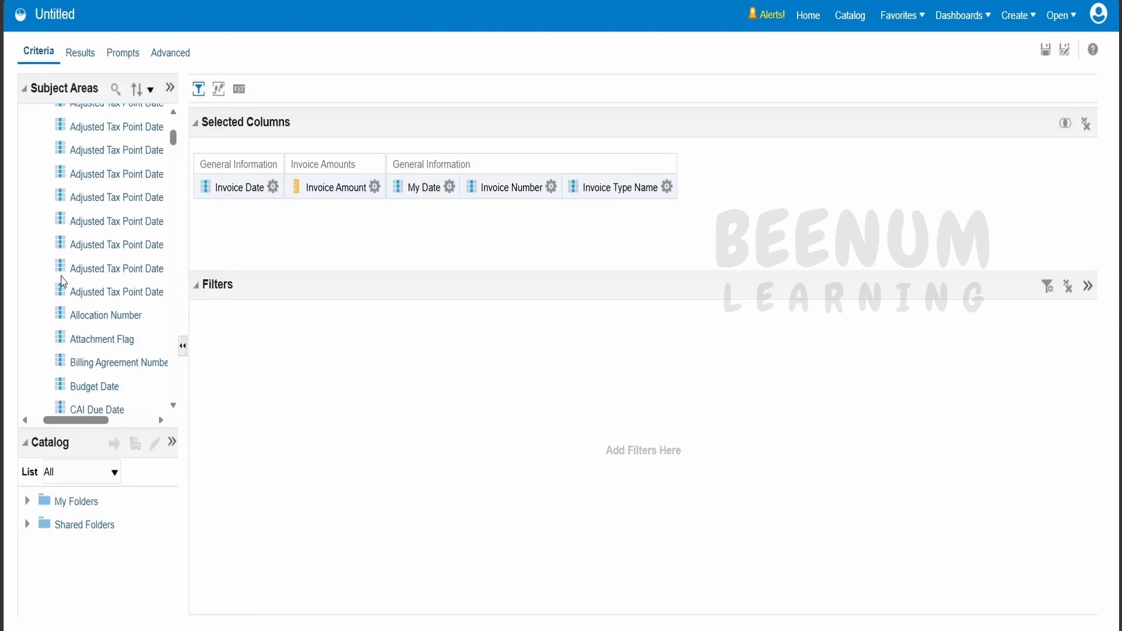
scroll(63, 282, down, 2)
scroll(46, 263, up, 10)
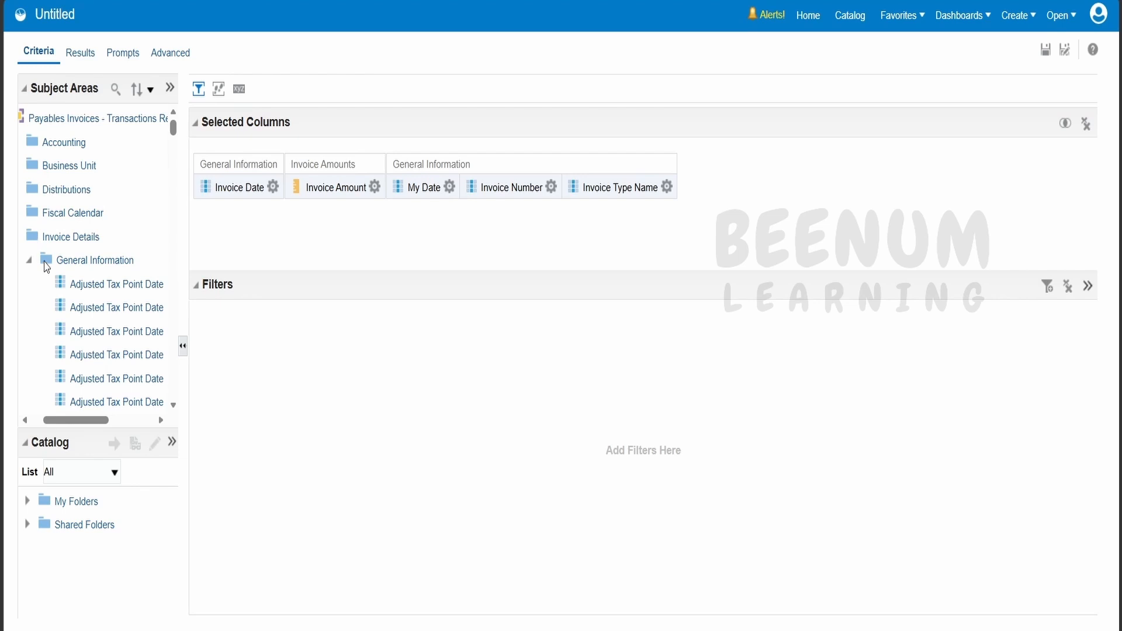
scroll(98, 318, down, 20)
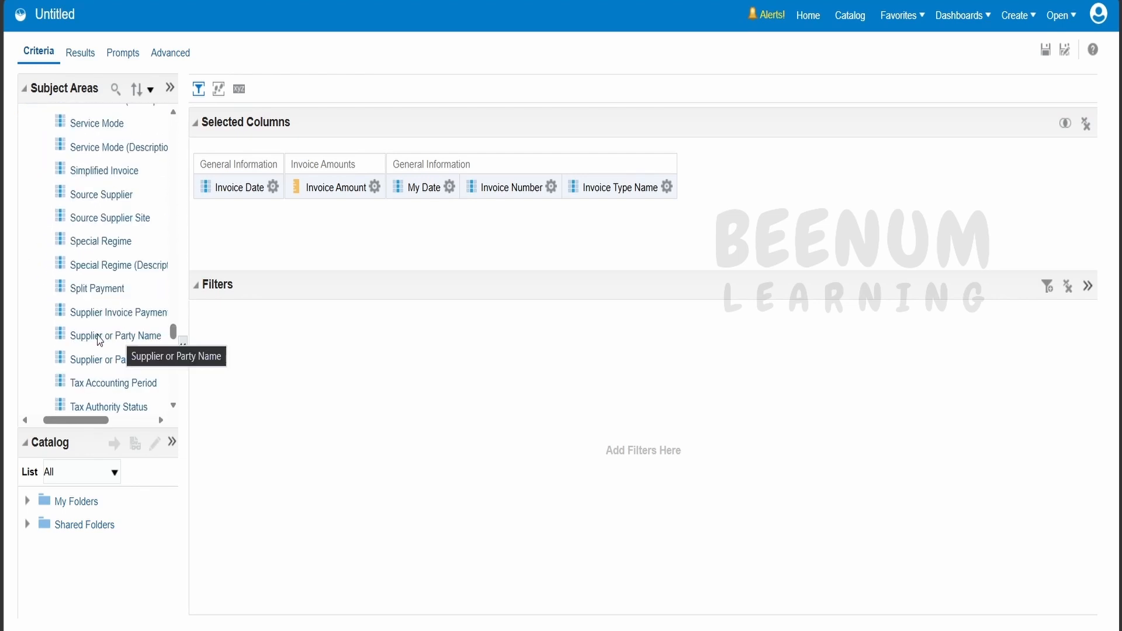
drag(100, 339, 674, 207)
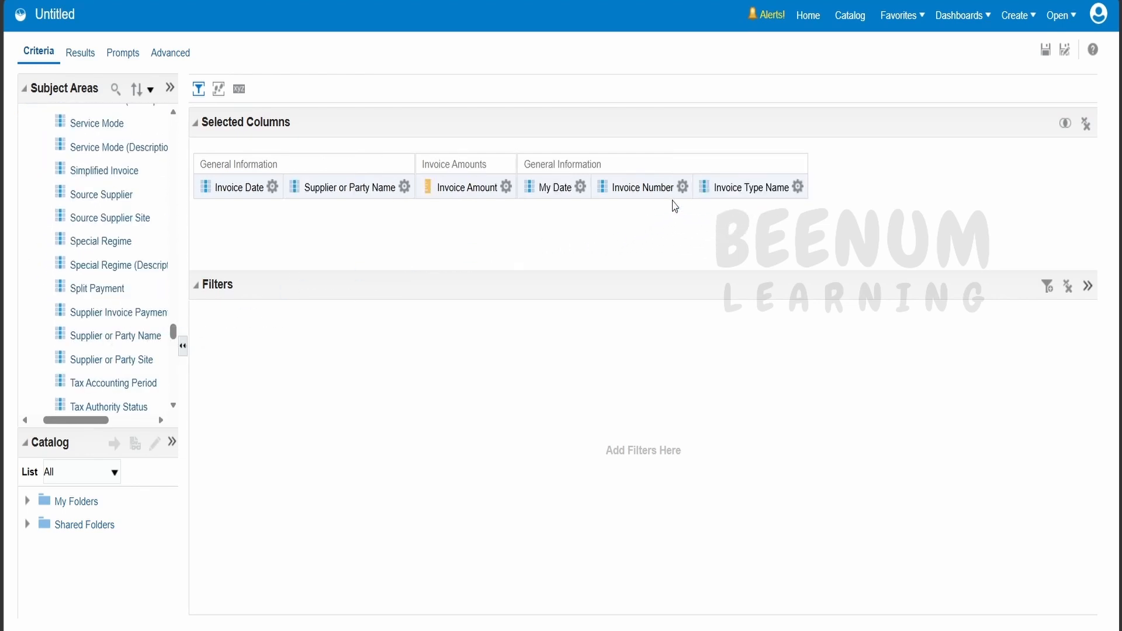
click(79, 52)
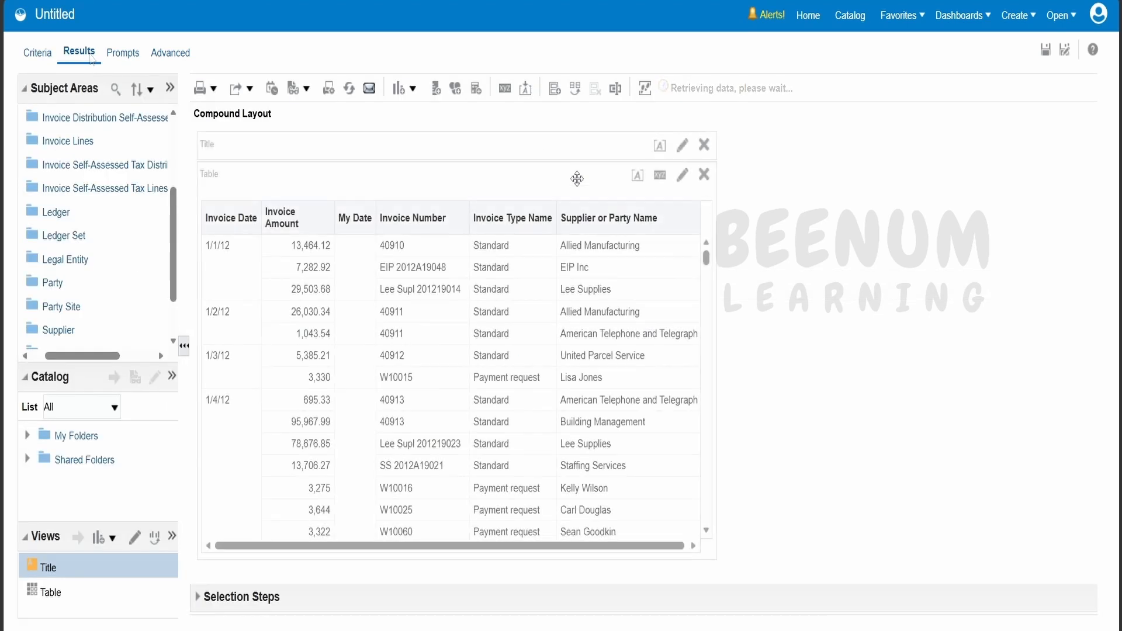
Reorder the results table so Supplier or Party Name comes first, followed by Invoice Type Name.
click(593, 225)
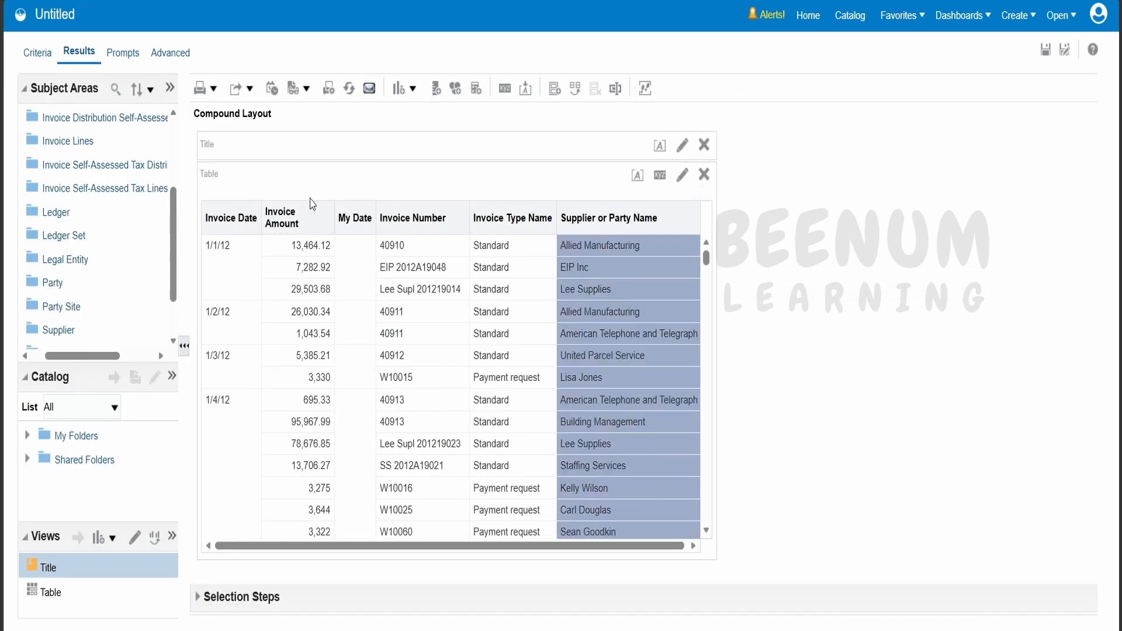
drag(631, 191, 207, 229)
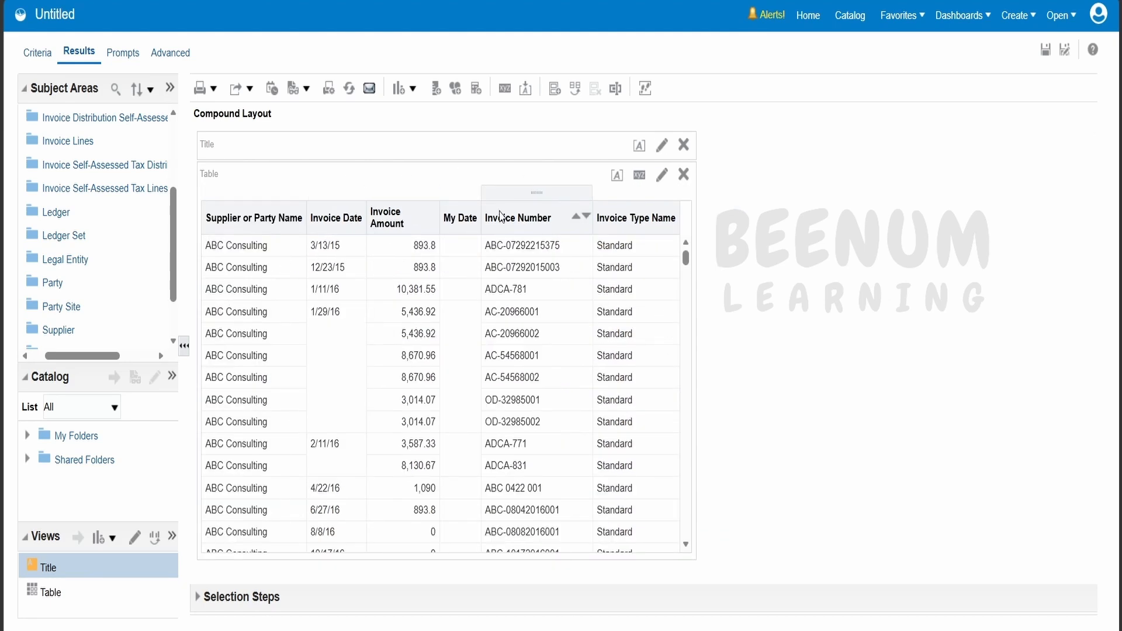
drag(636, 192, 321, 222)
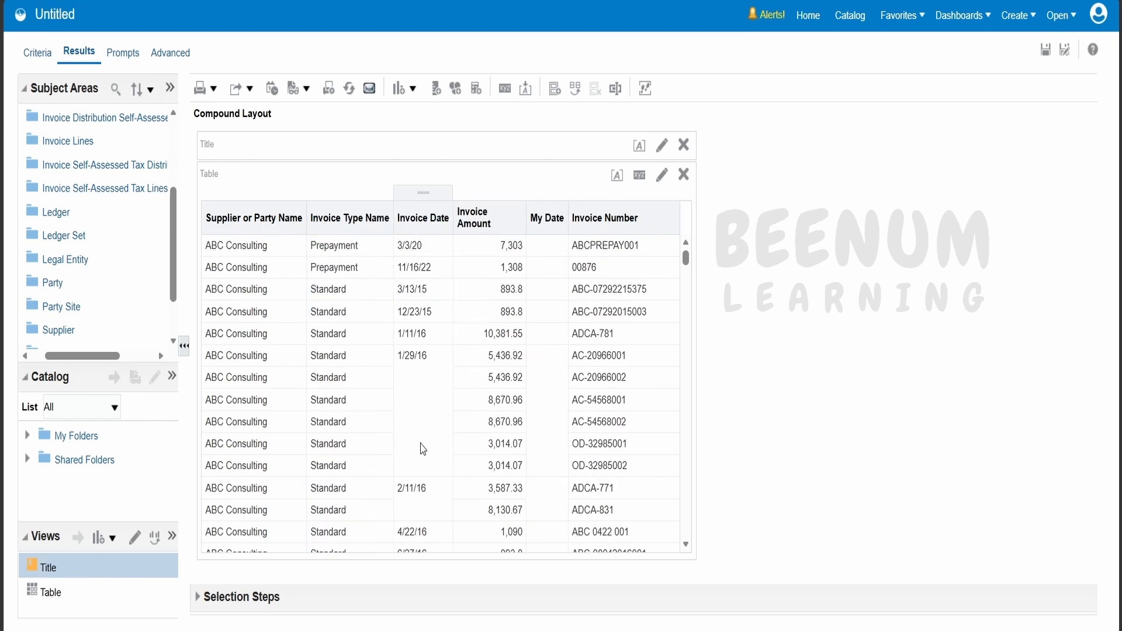
Examine the invoice rows in the results table for repeated supplier names, invoice types, dates and amounts.
scroll(423, 449, down, 2)
scroll(441, 418, up, 2)
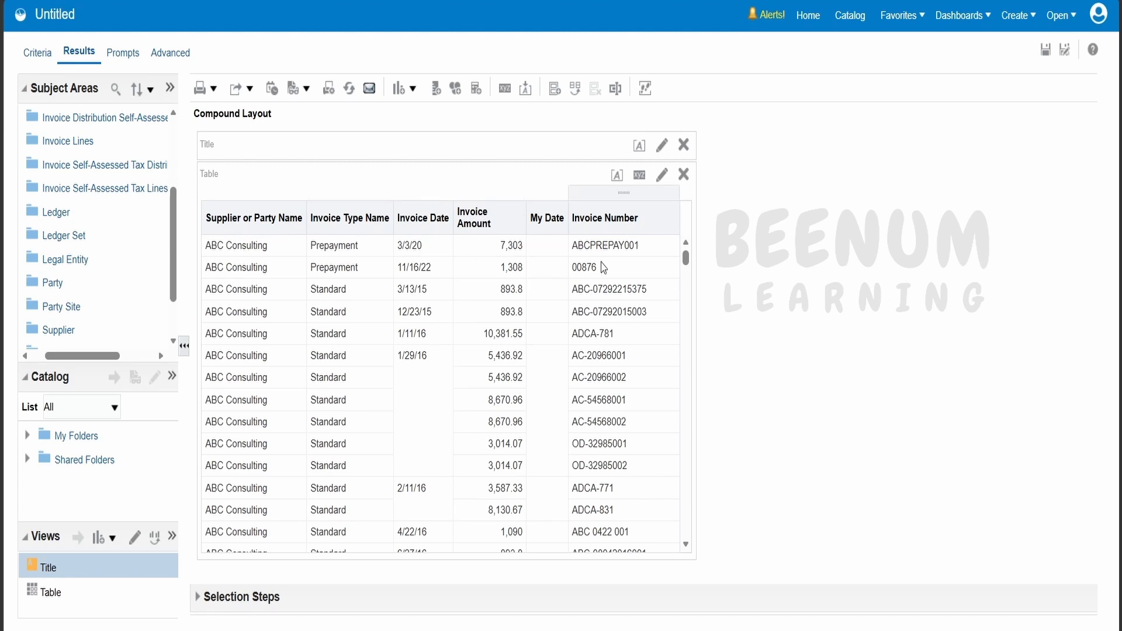
scroll(603, 268, down, 5)
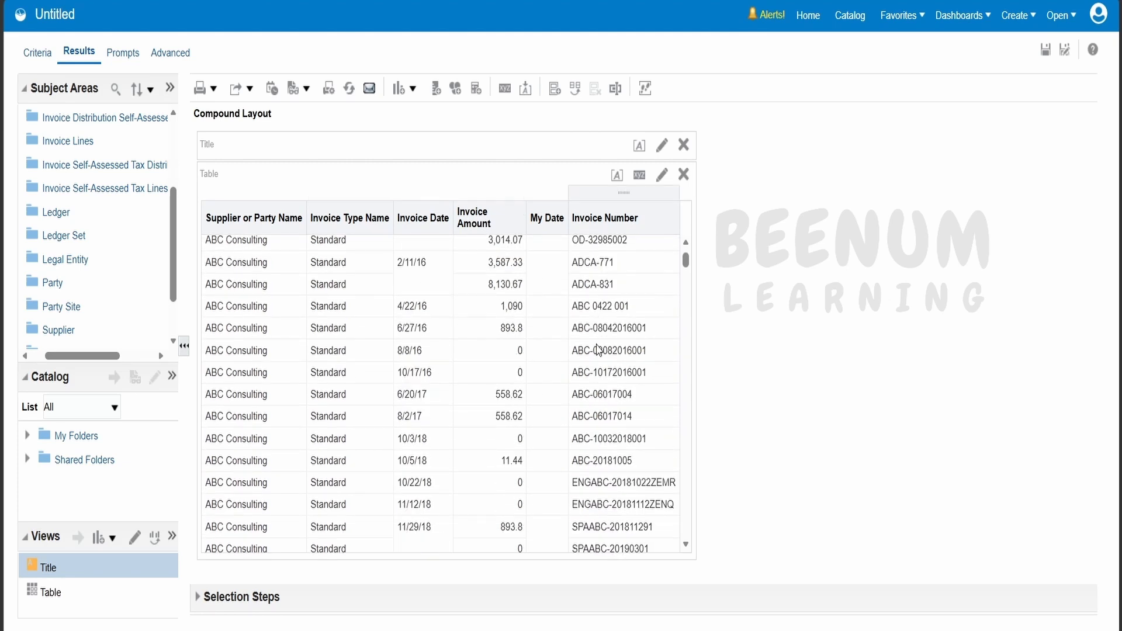
scroll(597, 349, down, 3)
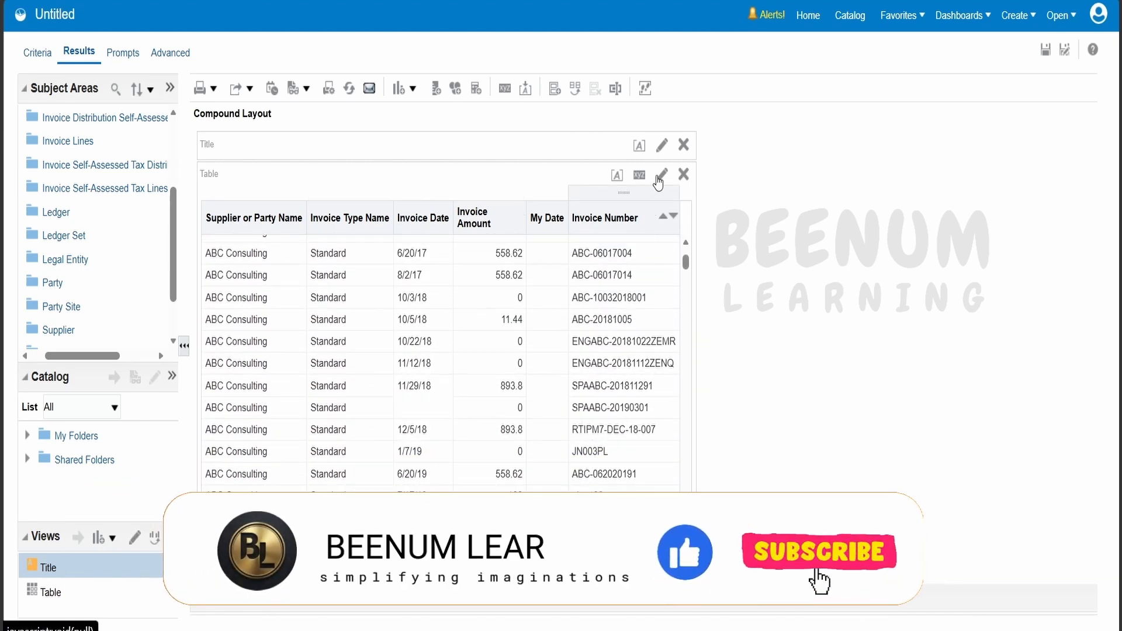
scroll(574, 317, up, 3)
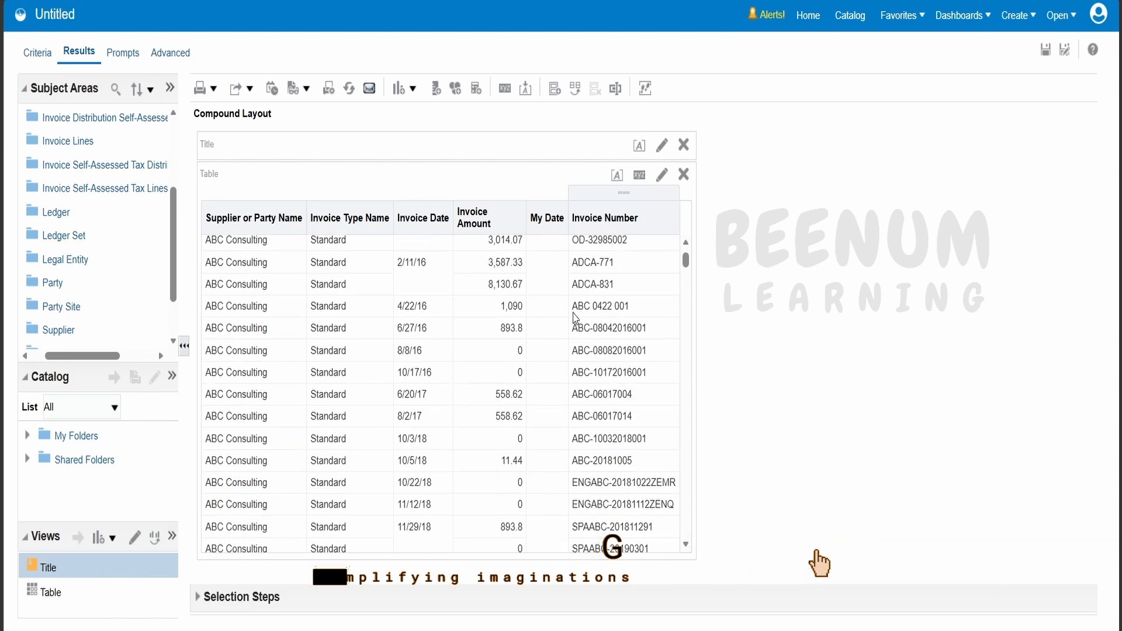
scroll(526, 281, up, 5)
scroll(375, 361, down, 3)
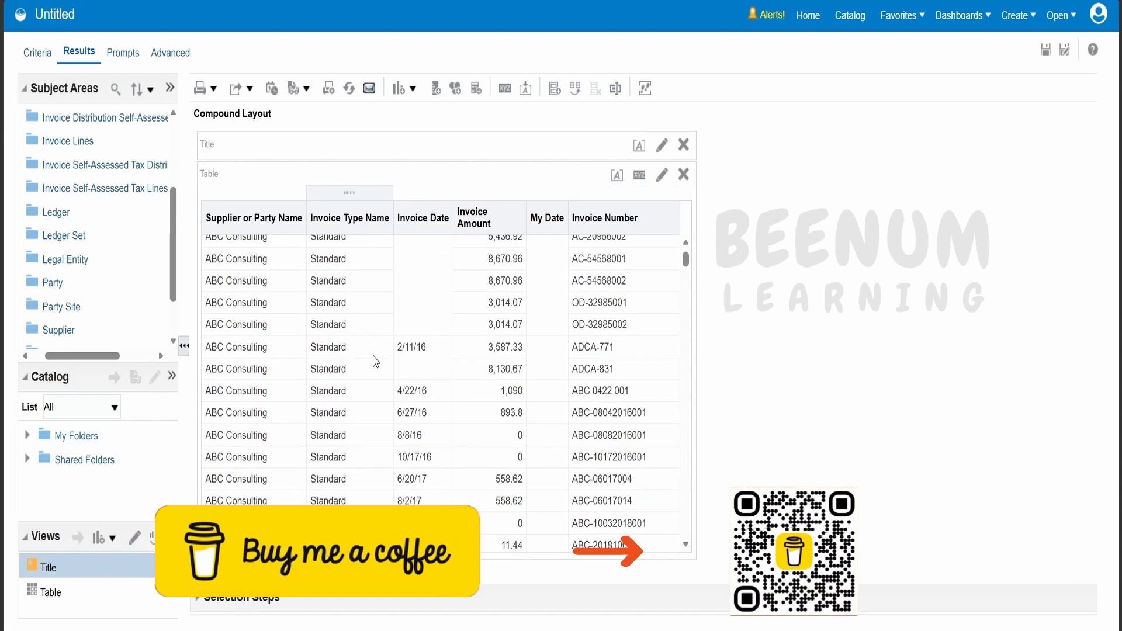
scroll(375, 361, down, 10)
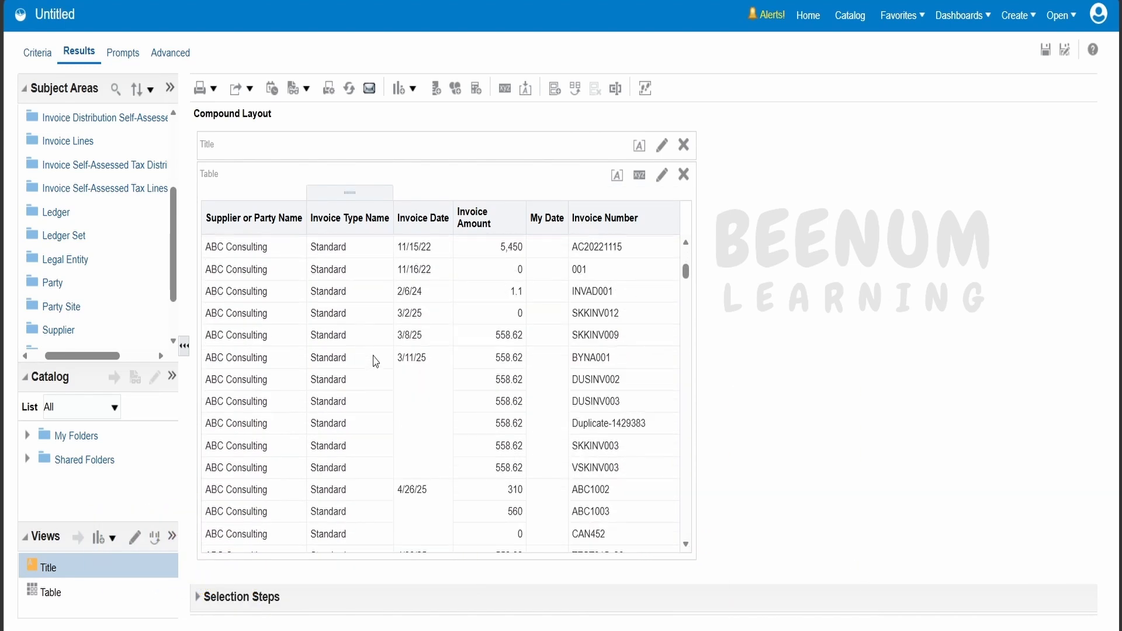
scroll(380, 356, up, 10)
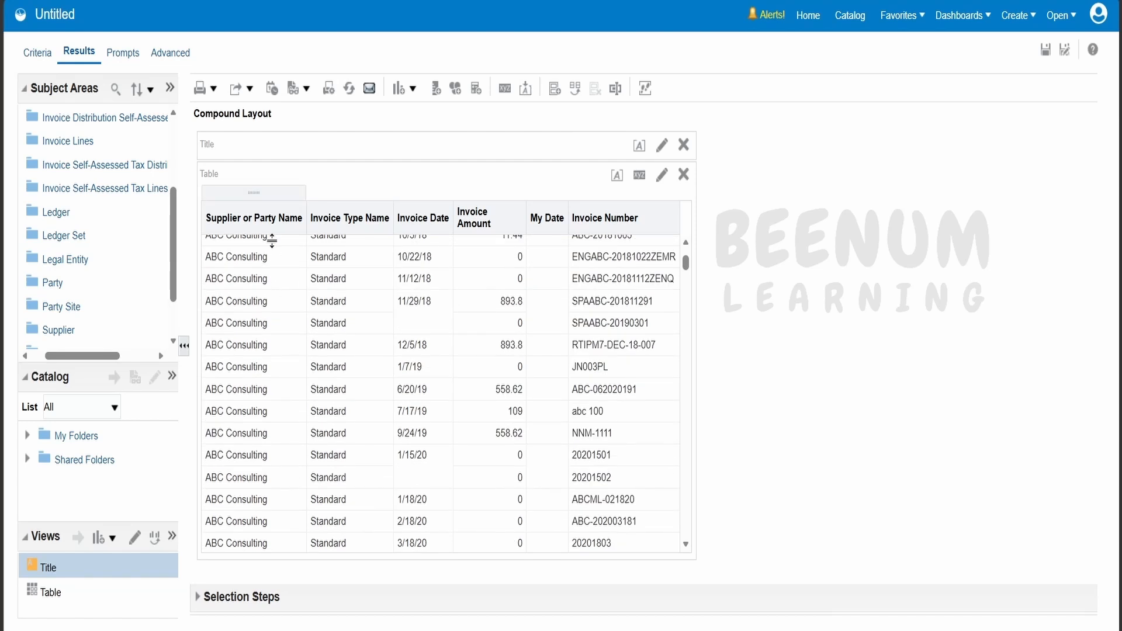
Show subtotals after the values for the Supplier or Party Name column and review the supplier totals in the table.
click(273, 211)
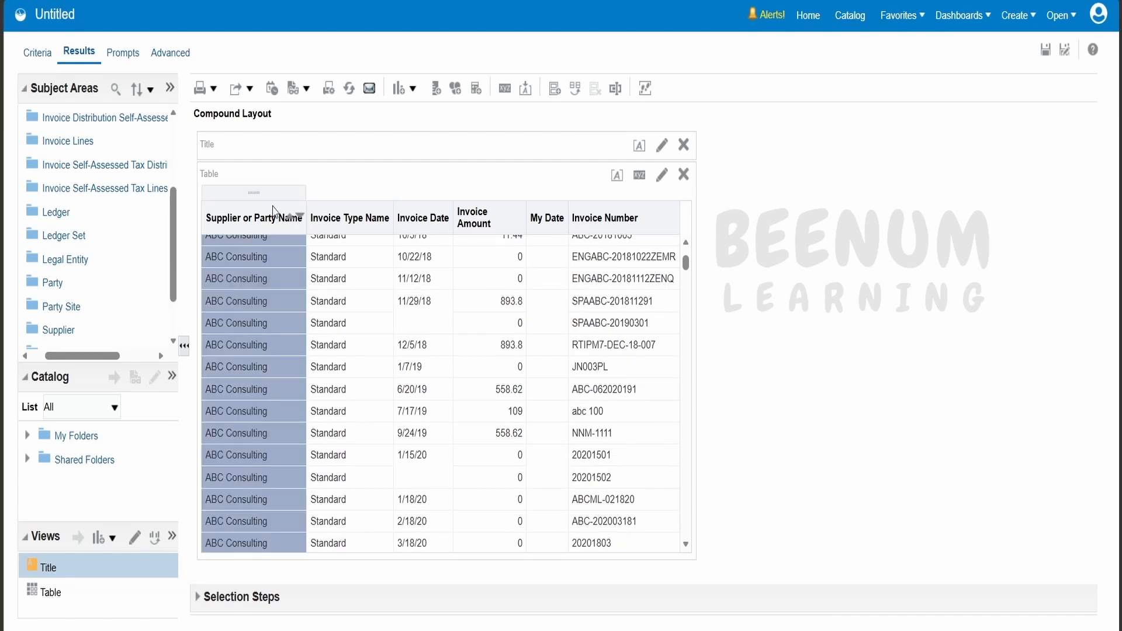
right_click(261, 205)
mouse_move(310, 367)
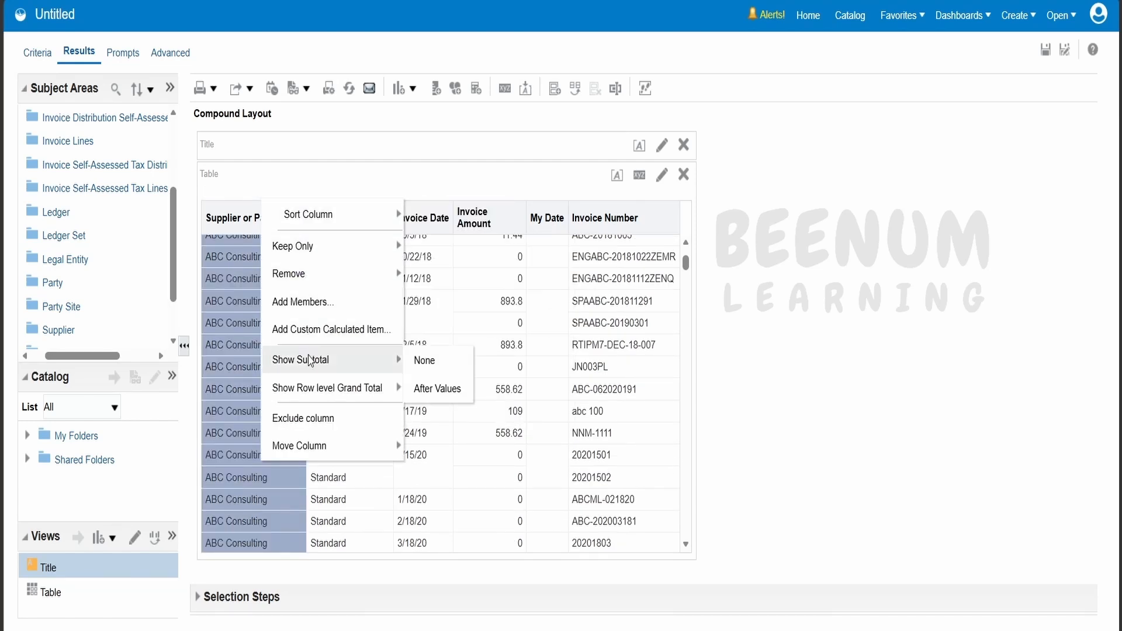
click(452, 390)
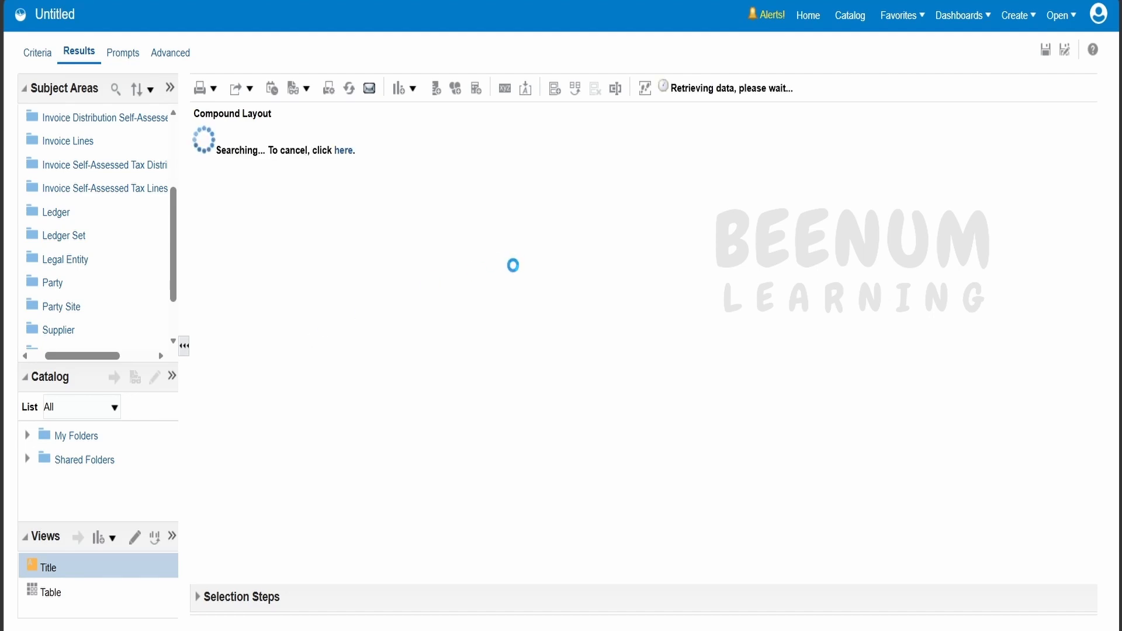
drag(687, 246, 689, 370)
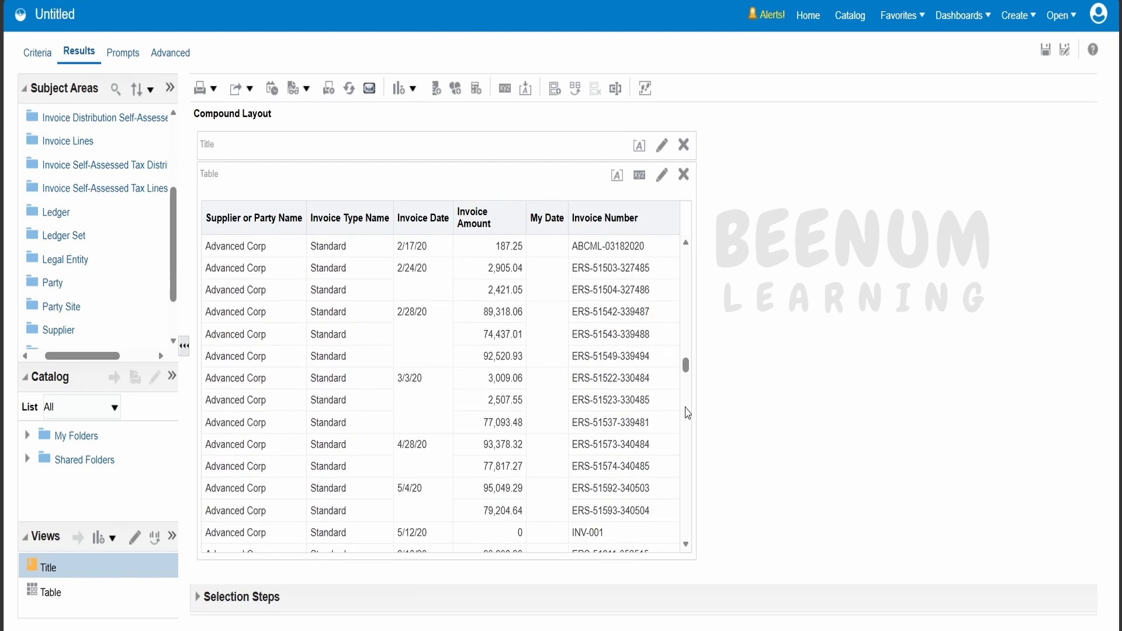
scroll(572, 349, up, 5)
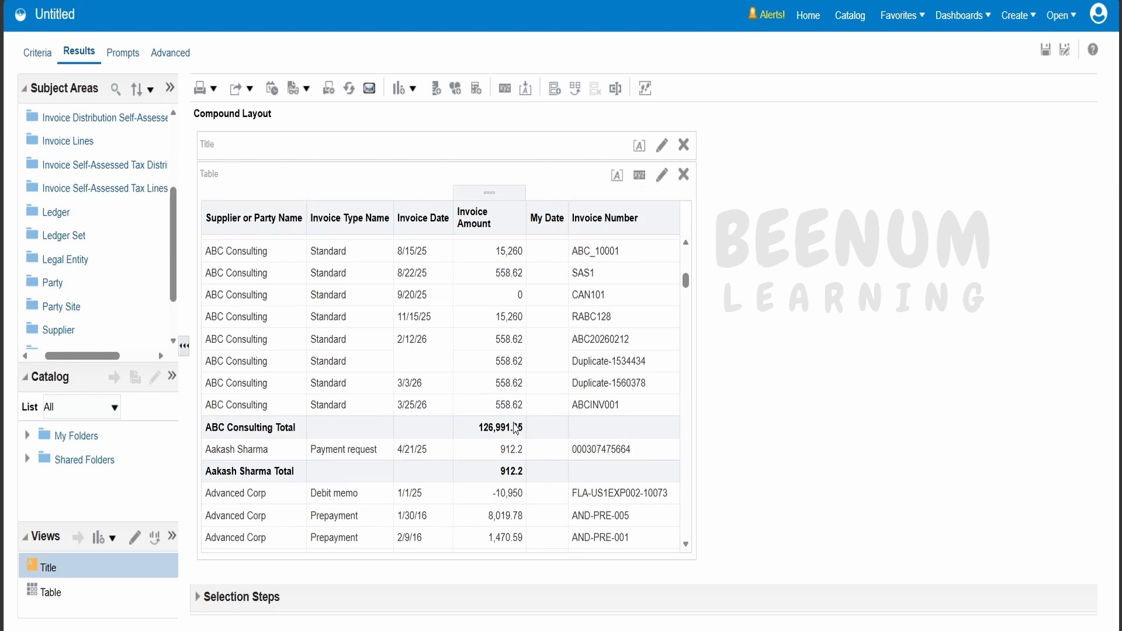
Create a vertical bar graph view of the invoice analysis.
click(112, 538)
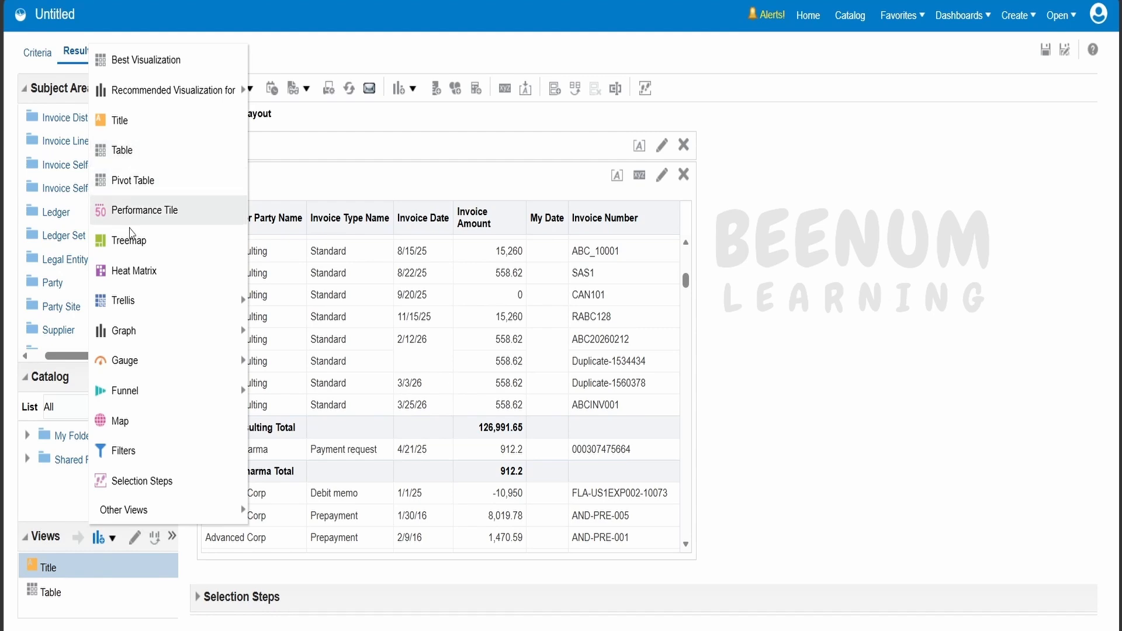
mouse_move(134, 341)
mouse_move(283, 27)
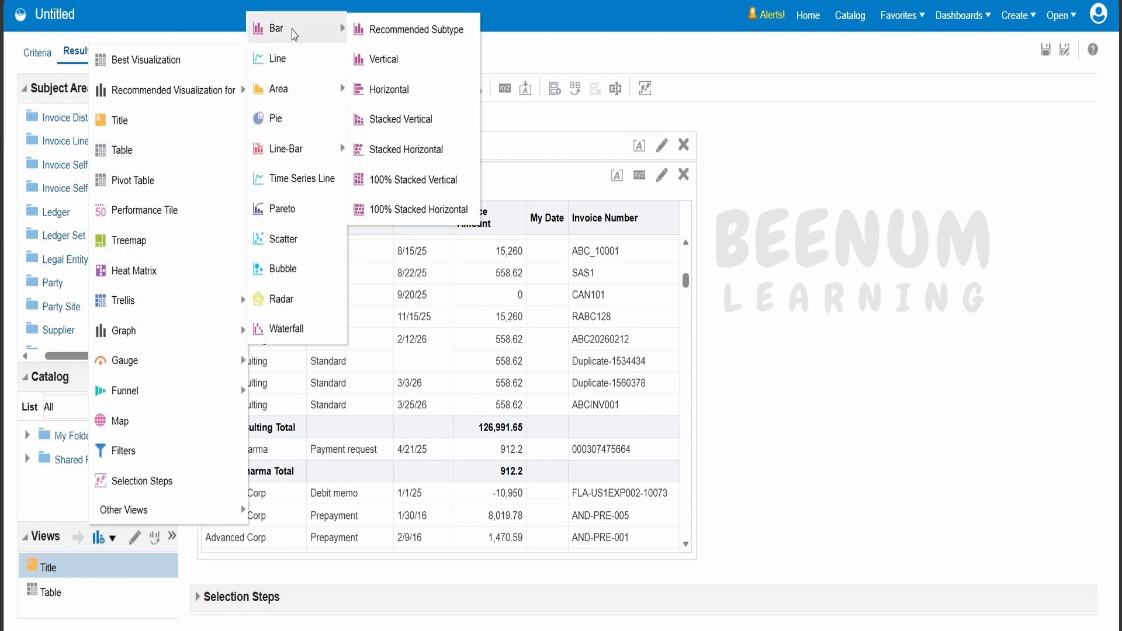
click(393, 45)
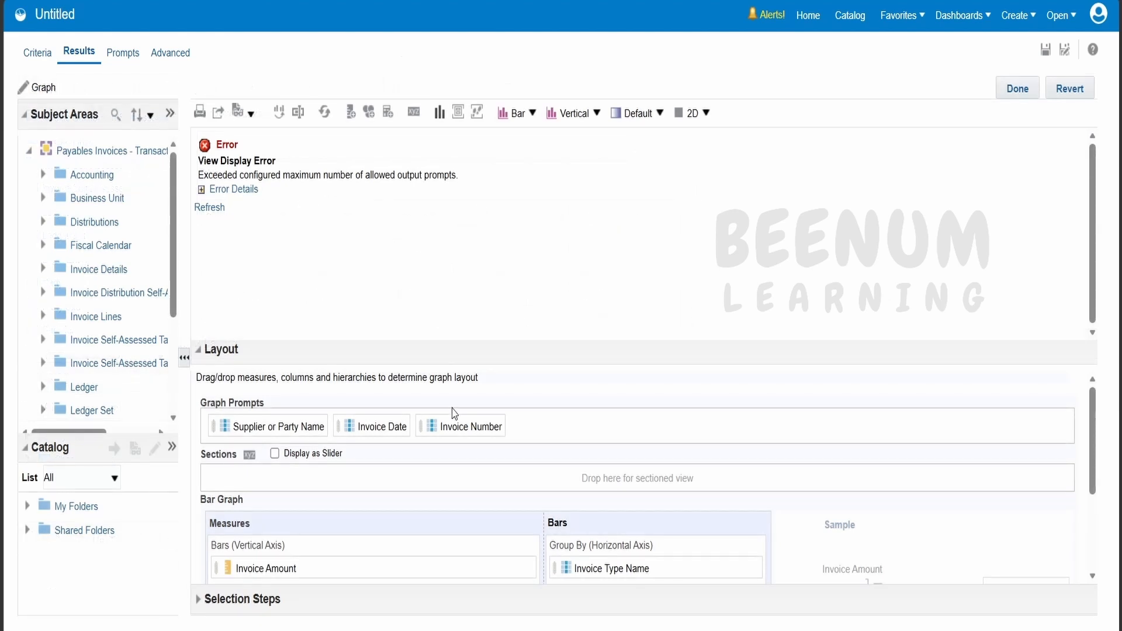
Exclude My Date, Invoice Date and Invoice Number from the graph, leaving Supplier or Party Name as the graph prompt.
scroll(449, 476, down, 2)
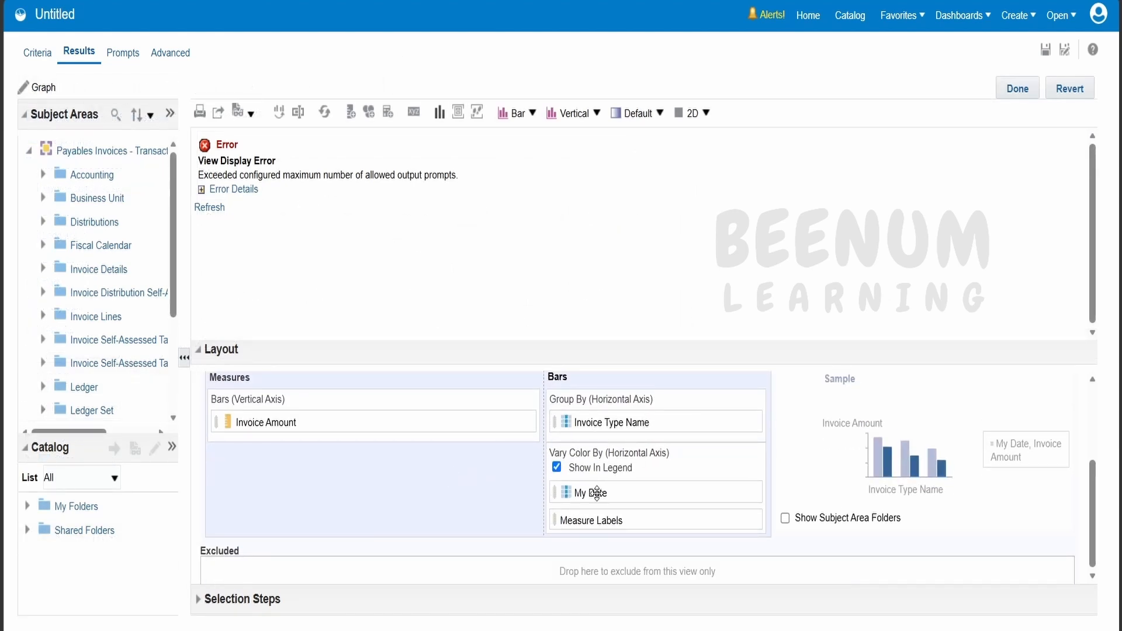
drag(597, 493, 376, 565)
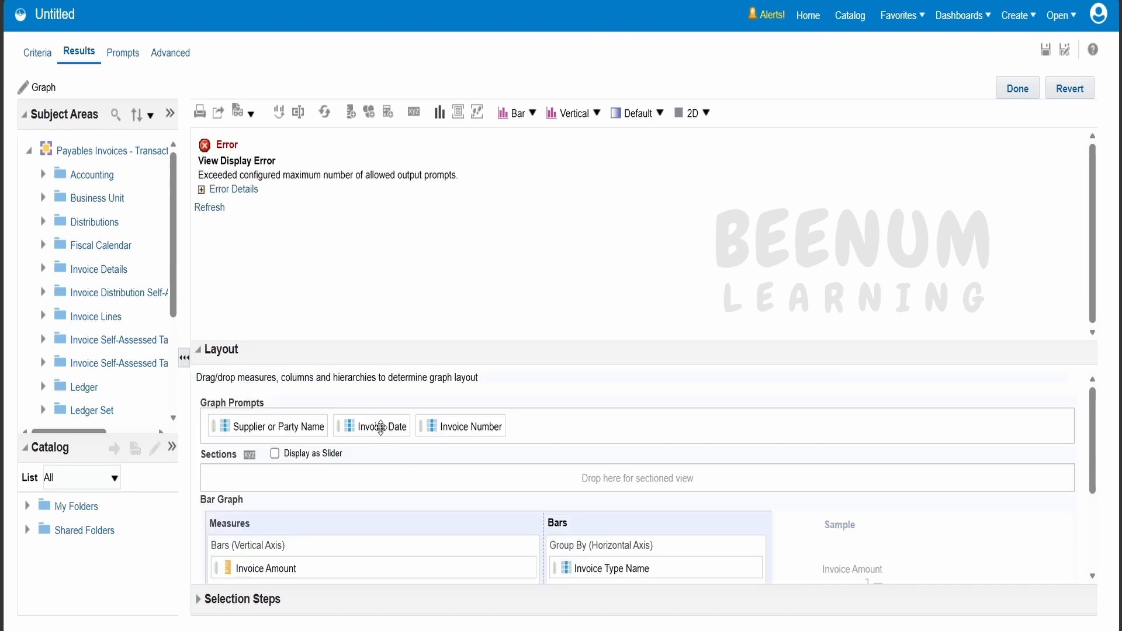
scroll(380, 429, down, 3)
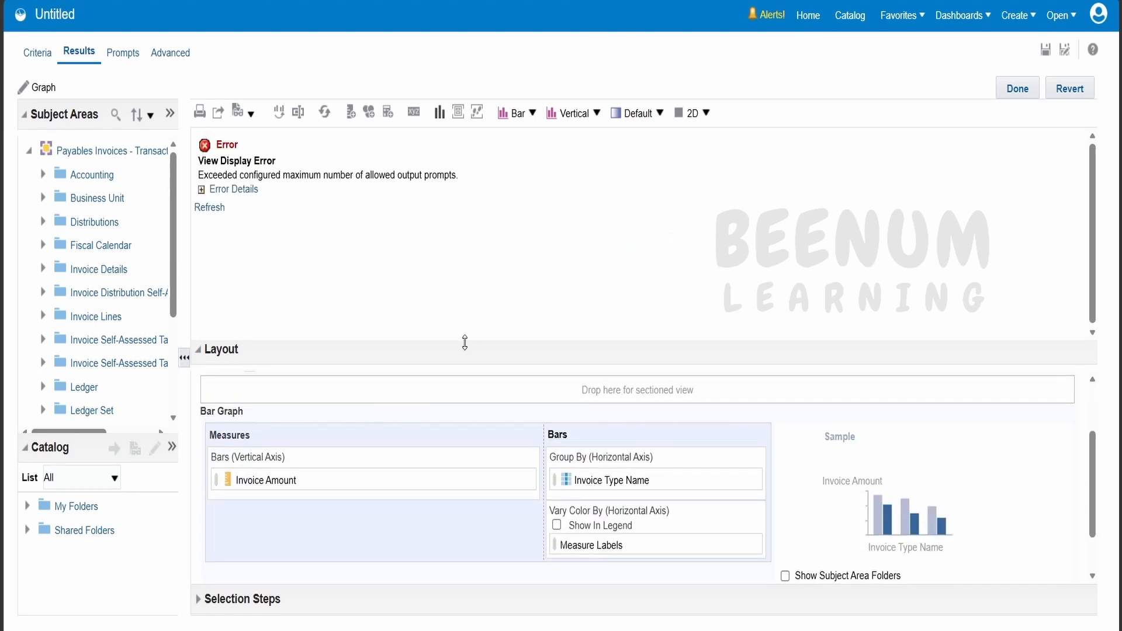
drag(464, 342, 479, 153)
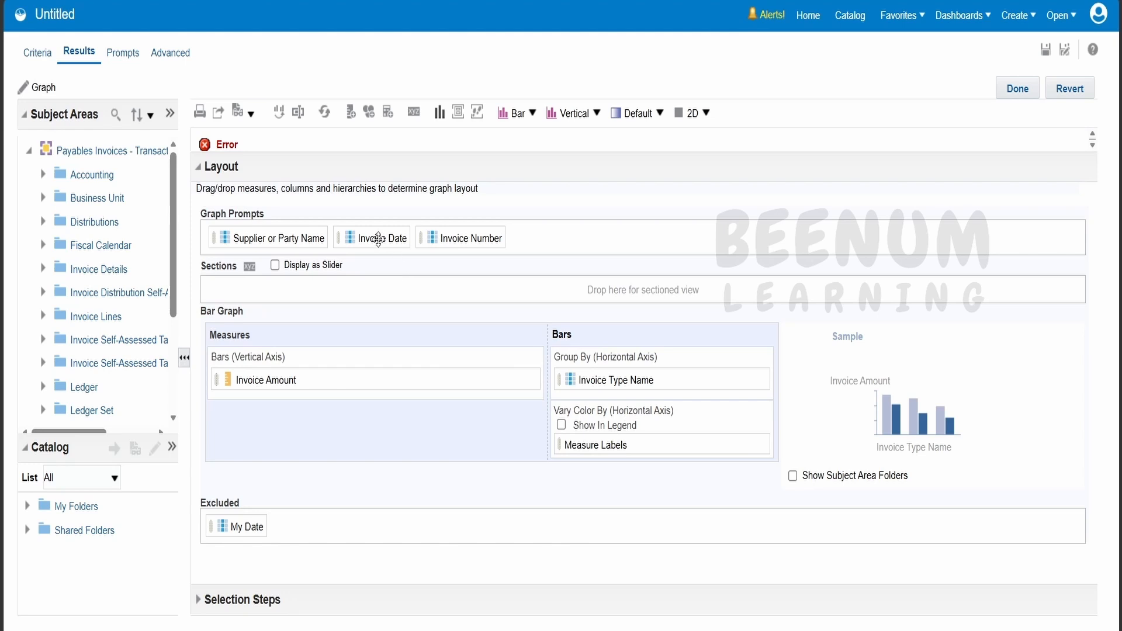
drag(378, 238, 328, 526)
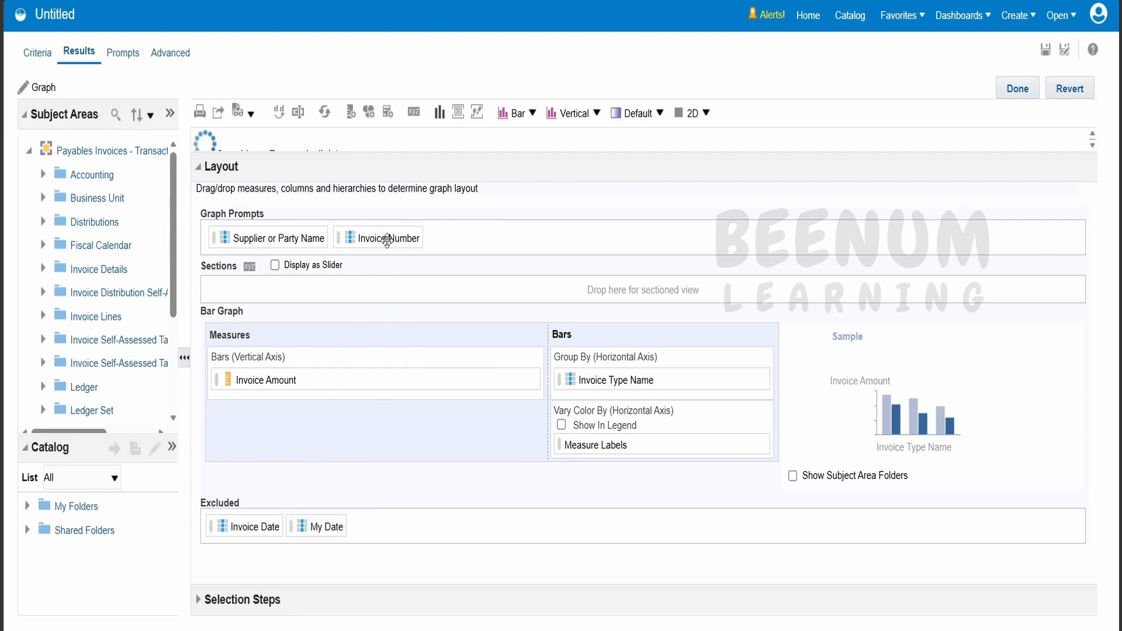
drag(387, 239, 426, 529)
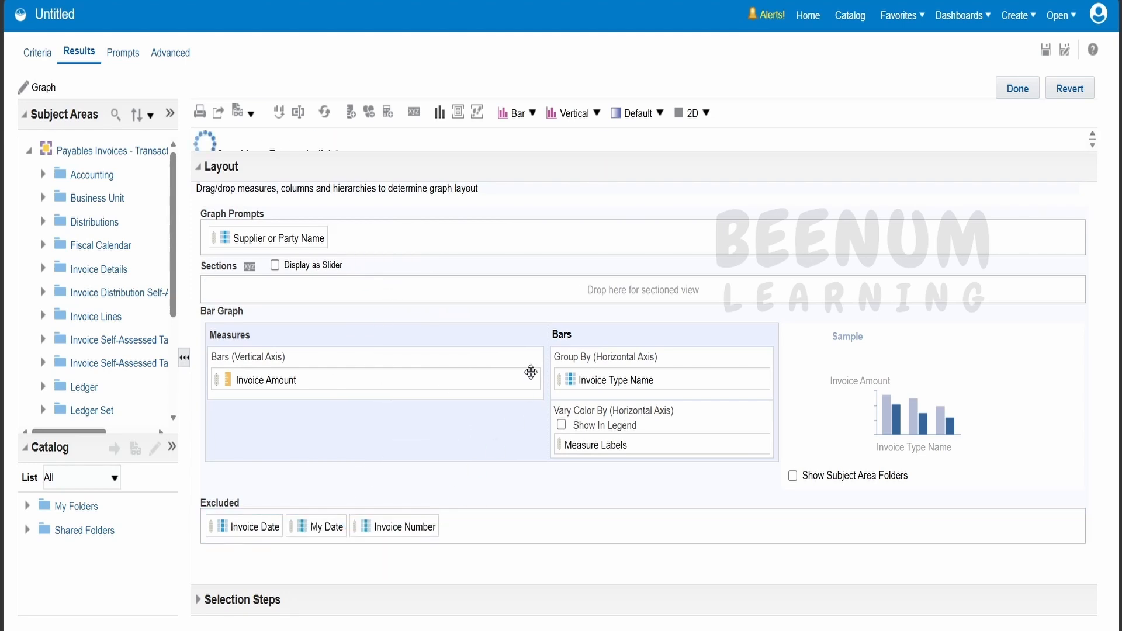
Enlarge the preview area to review the Invoice Amount bar graph and finish editing the graph view.
drag(493, 156, 501, 420)
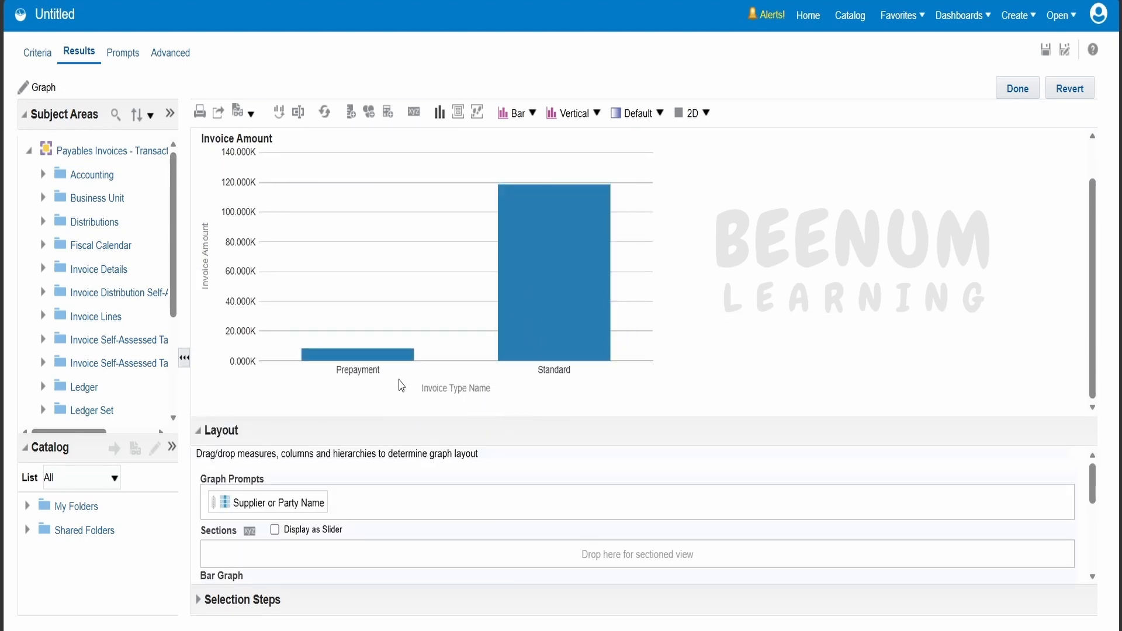
scroll(513, 388, up, 1)
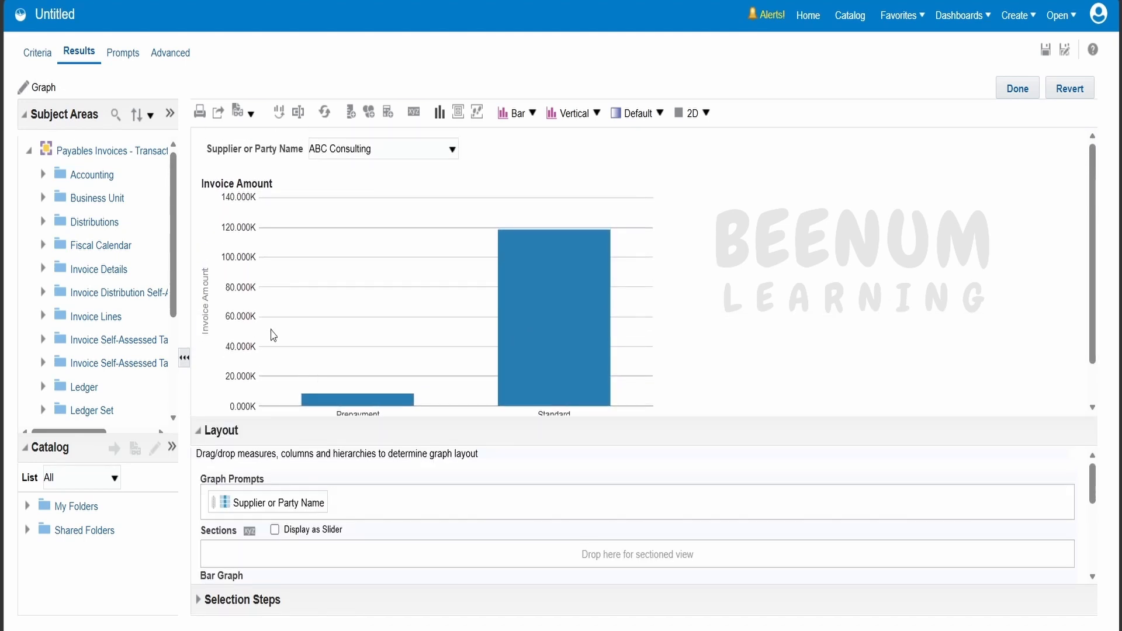
click(1017, 91)
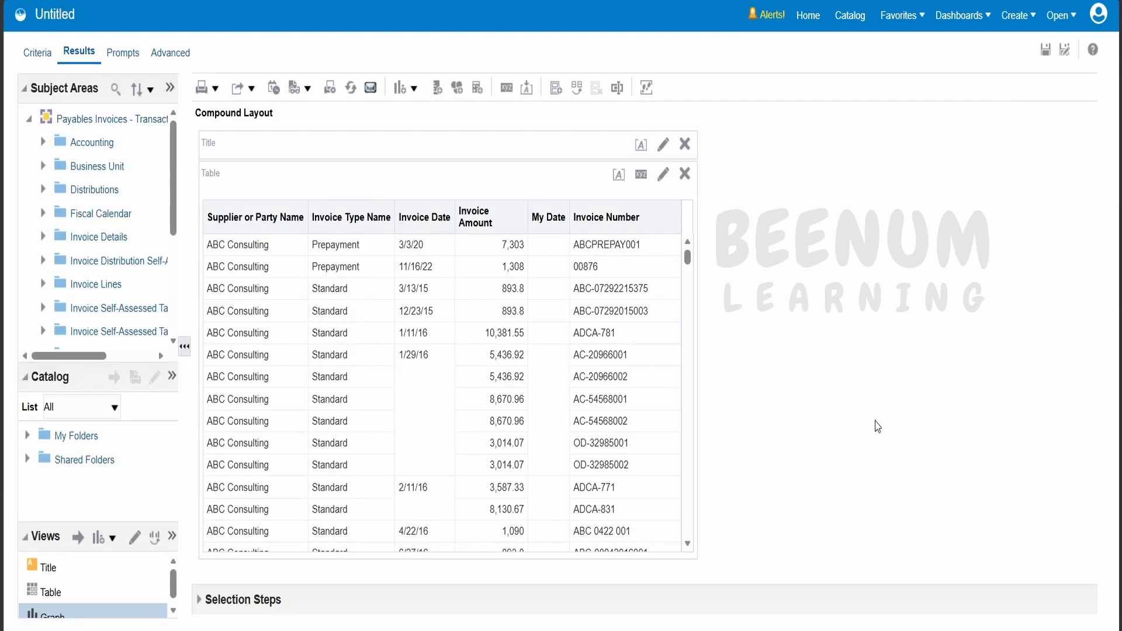
click(104, 606)
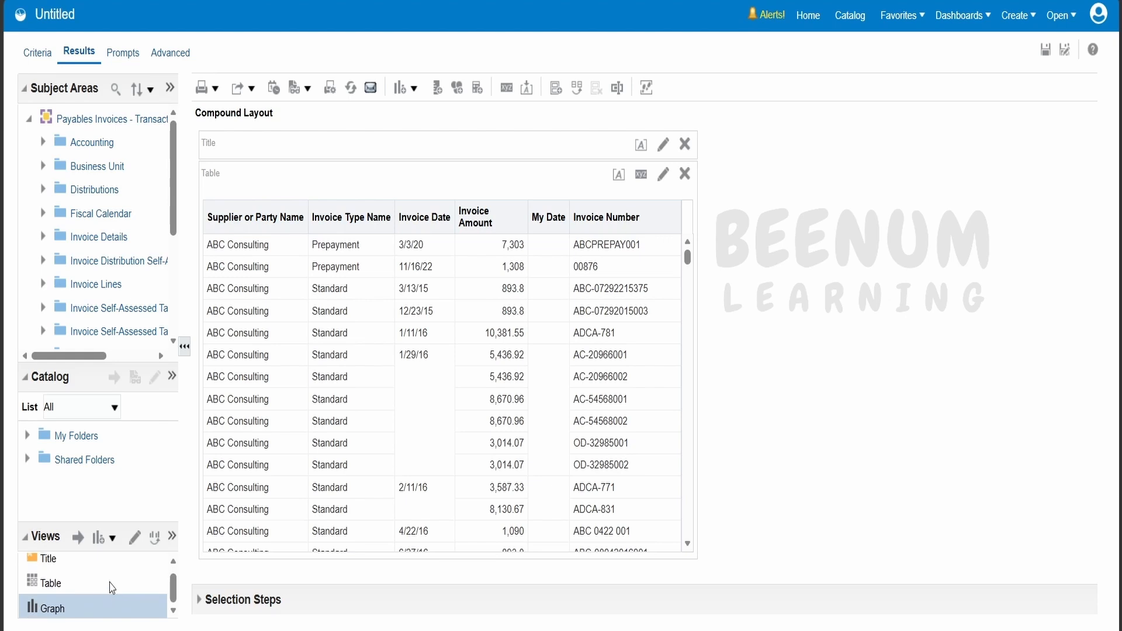
scroll(304, 503, down, 3)
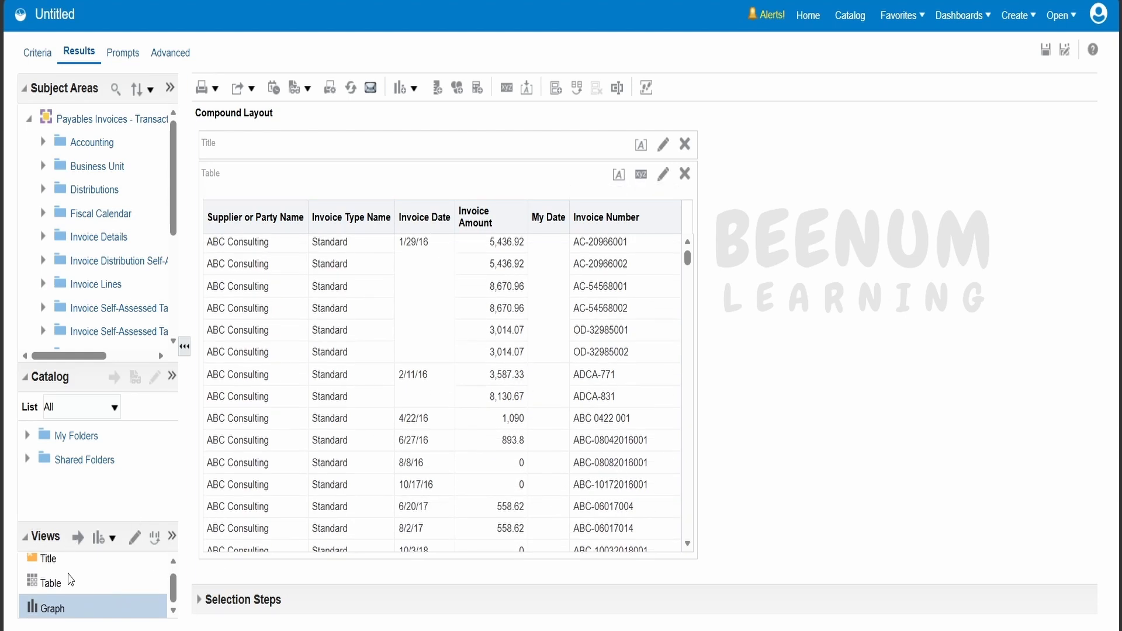
scroll(379, 295, down, 8)
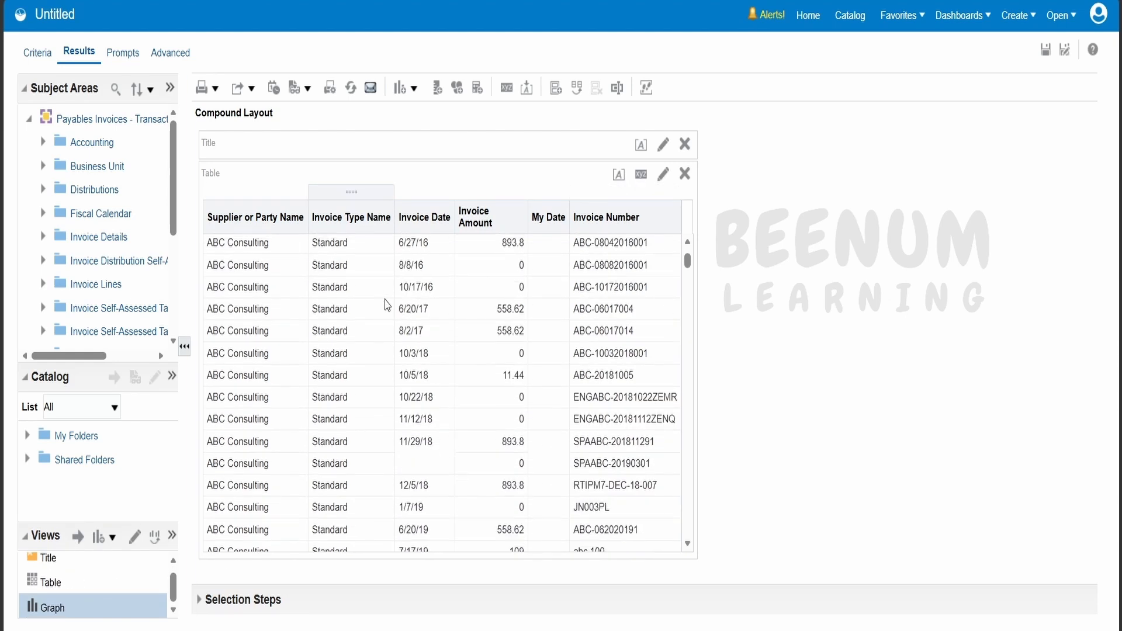
scroll(387, 304, down, 4)
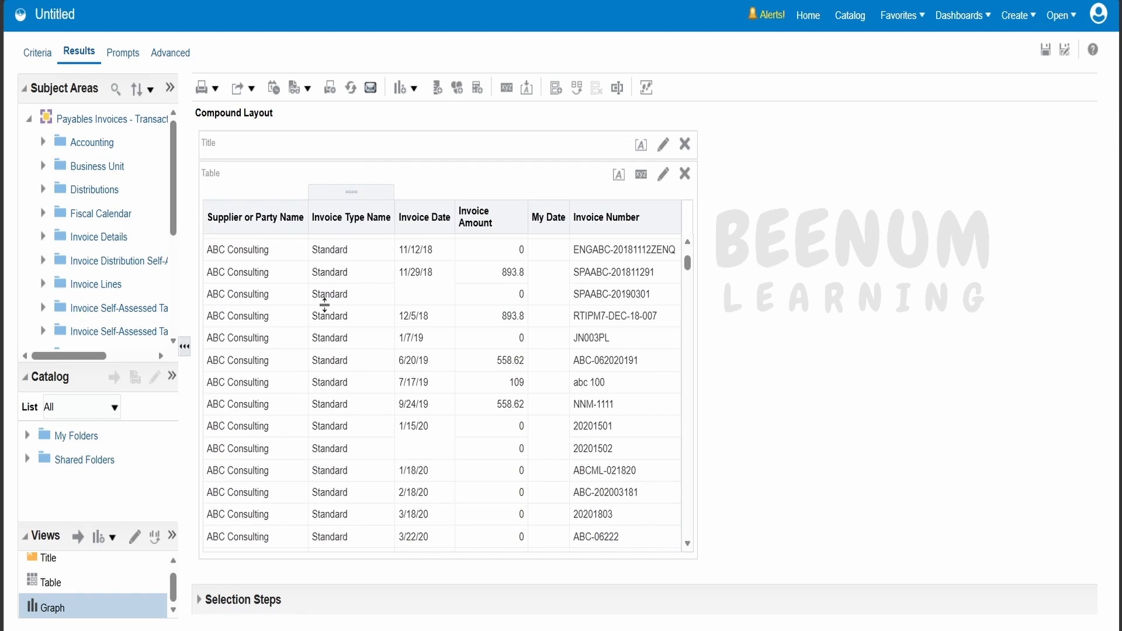
scroll(367, 348, down, 1)
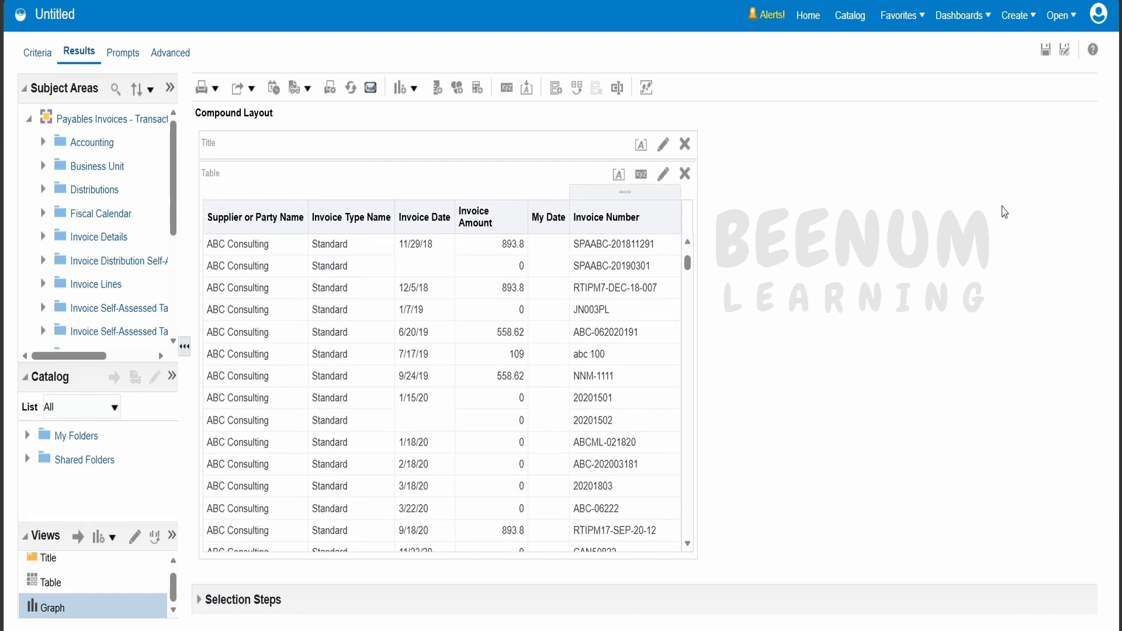
Save the analysis as "8 Analysis Details Report" in /Shared Folders/Custom/ABC1010.
click(1045, 51)
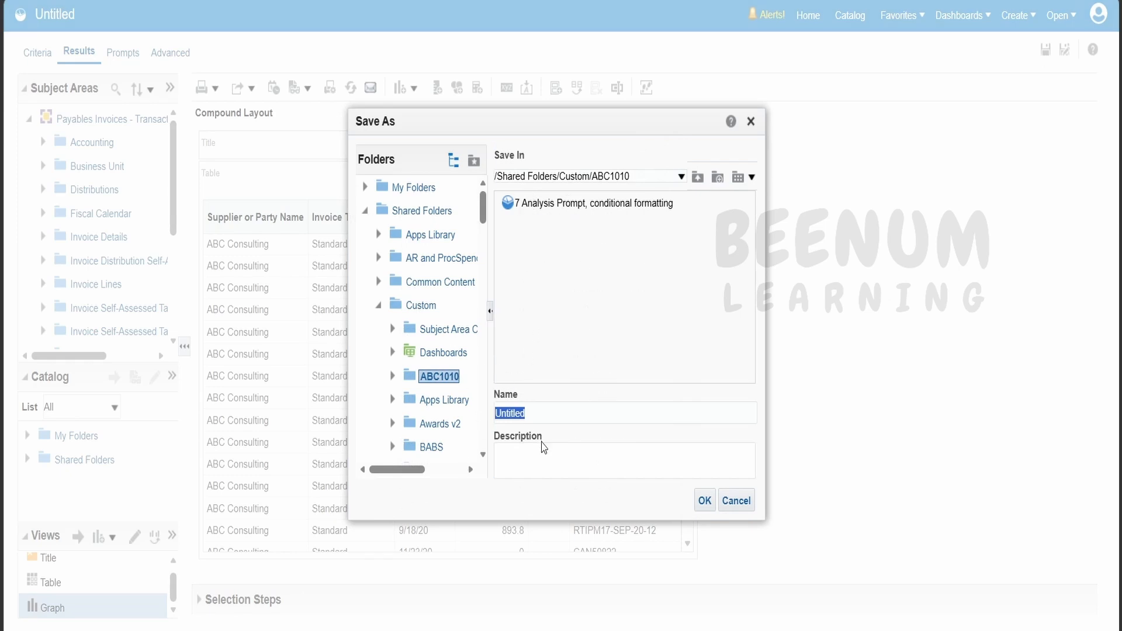
text(8 Analysis Dey)
key(BackSpace)
text(tails Repor)
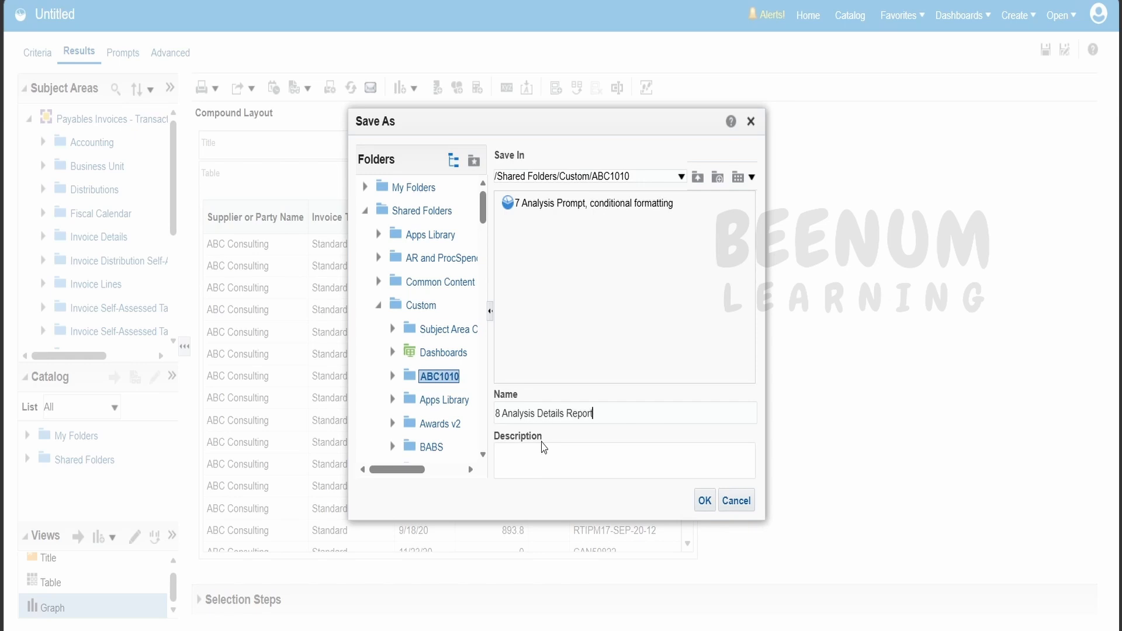
click(705, 501)
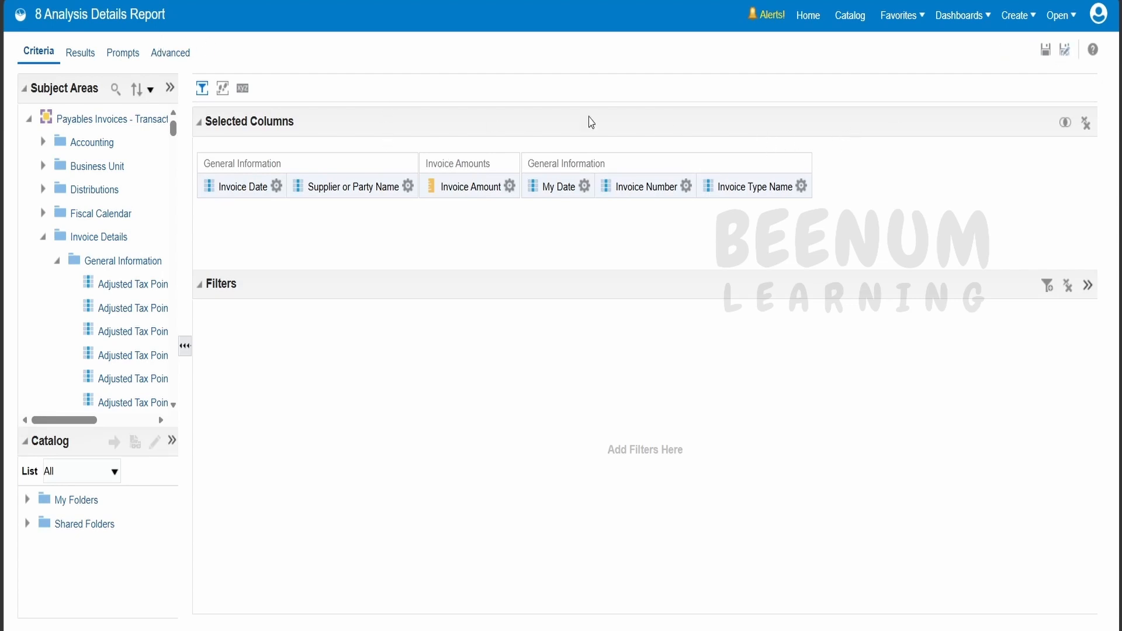
Delete the Invoice Date, My Date, Invoice Number and Invoice Type Name columns from the selected columns of the analysis.
click(276, 185)
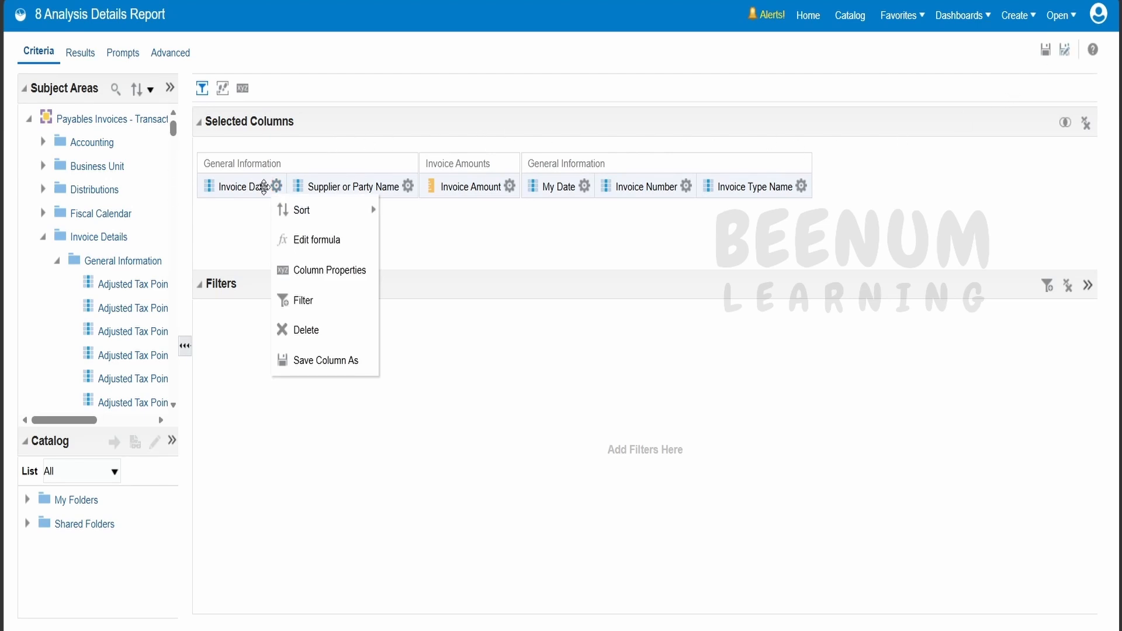
right_click(264, 185)
key(Escape)
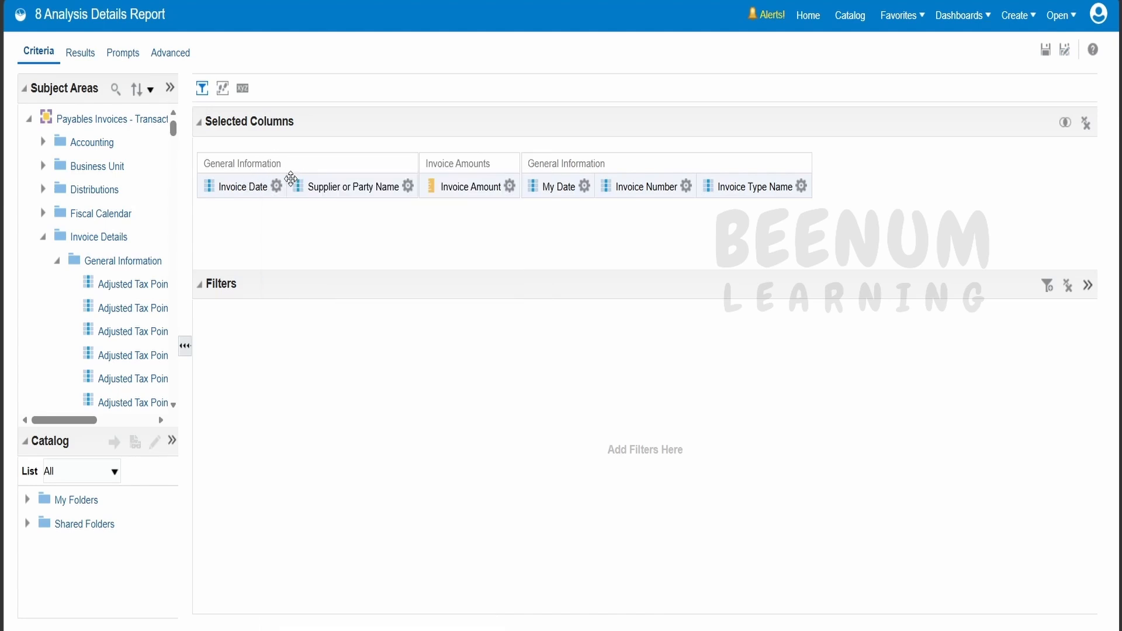
click(275, 190)
click(320, 329)
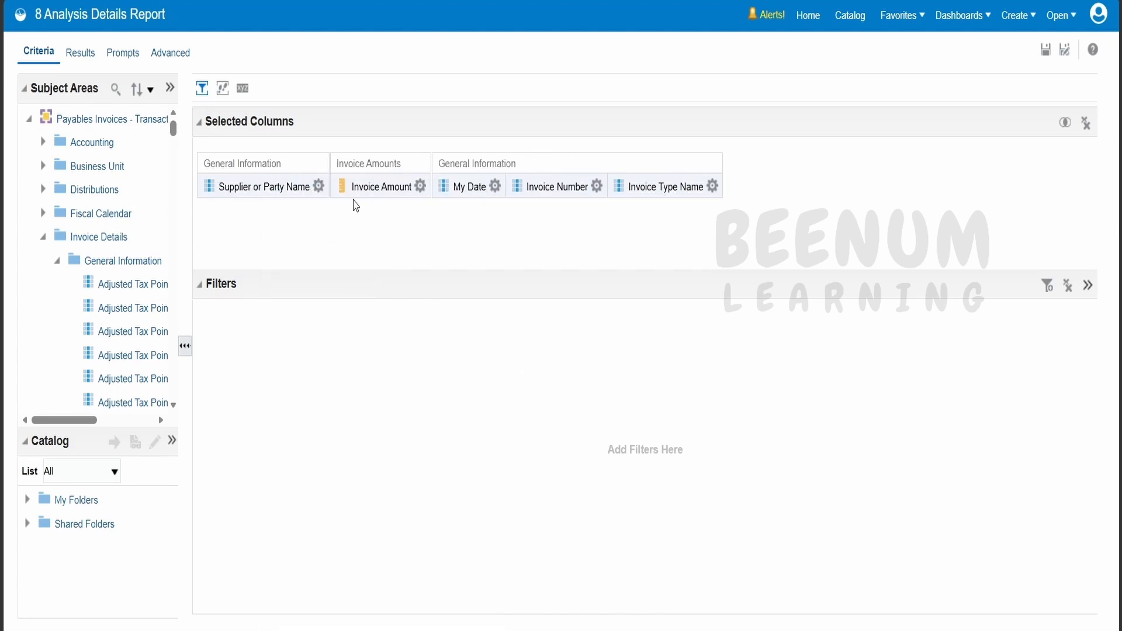
click(494, 186)
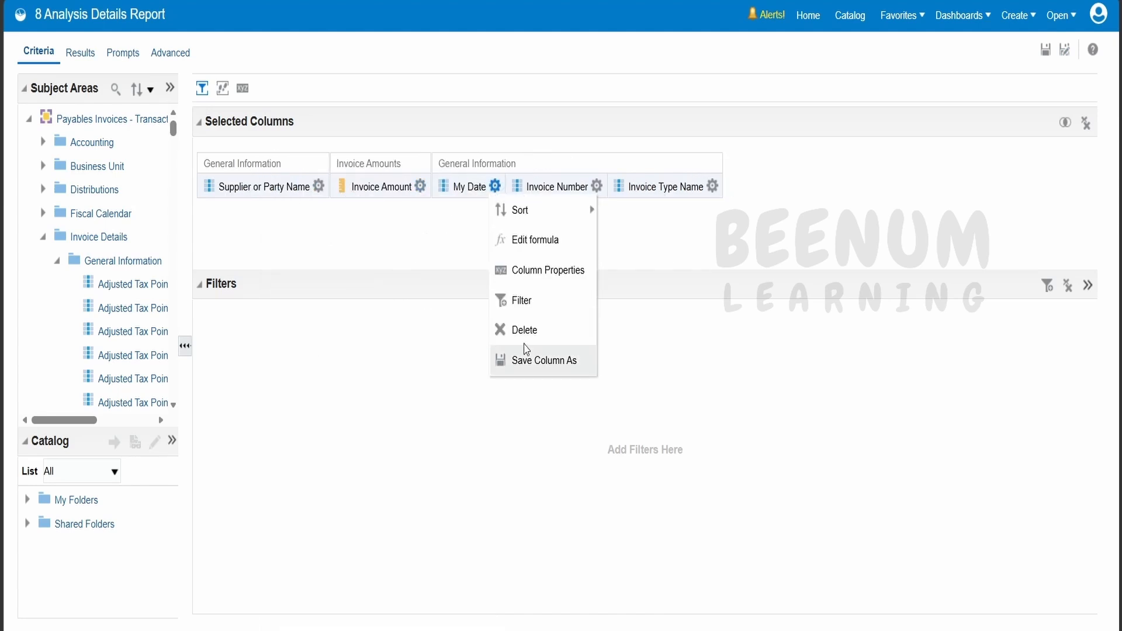
click(517, 328)
click(523, 187)
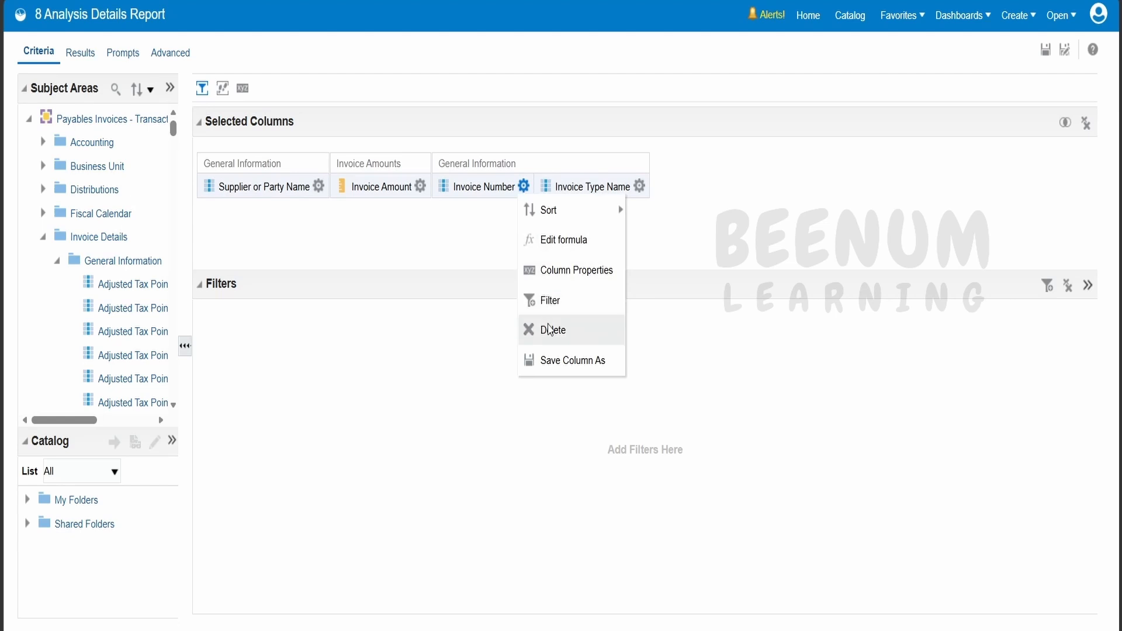
click(520, 328)
click(535, 186)
click(560, 327)
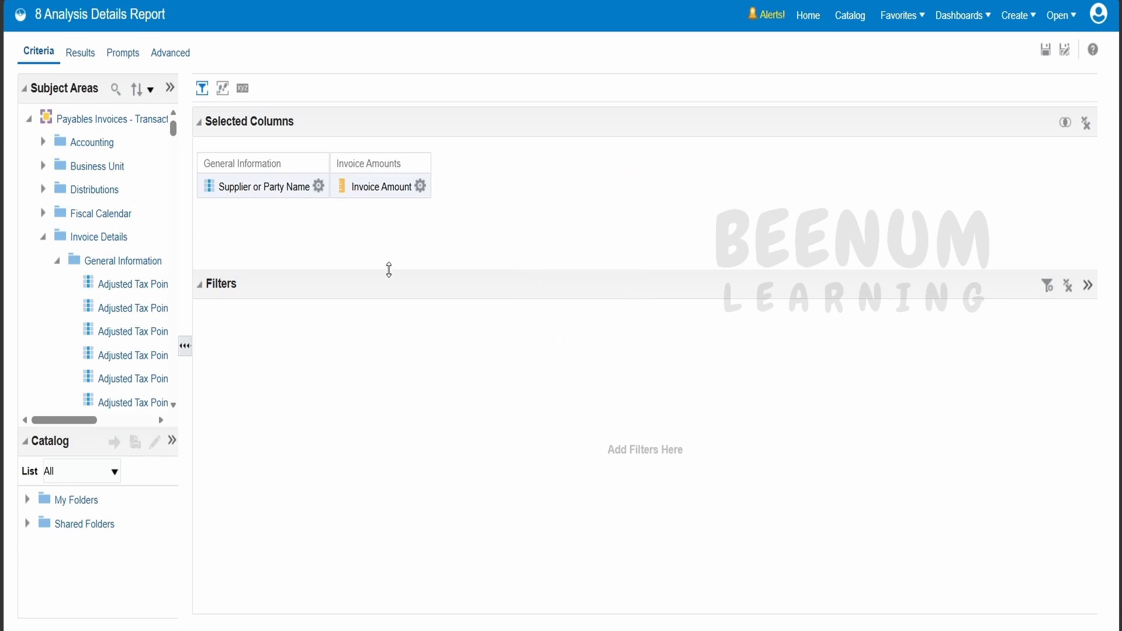
Enable custom headings for the Supplier or Party Name column and change its heading to "Supplier Name".
click(317, 186)
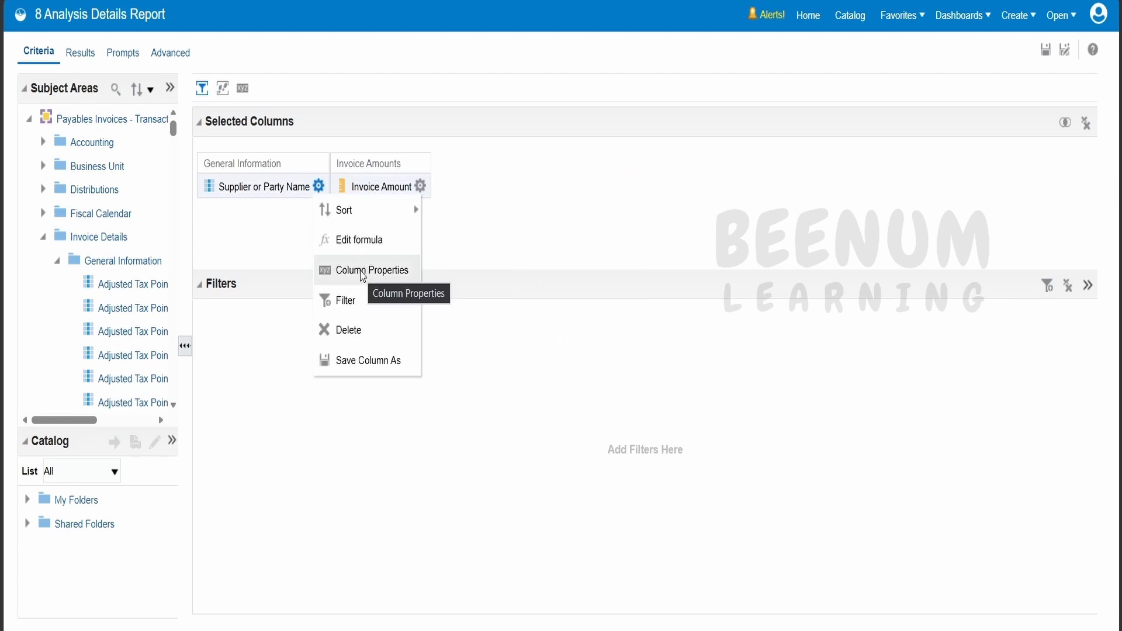
click(362, 272)
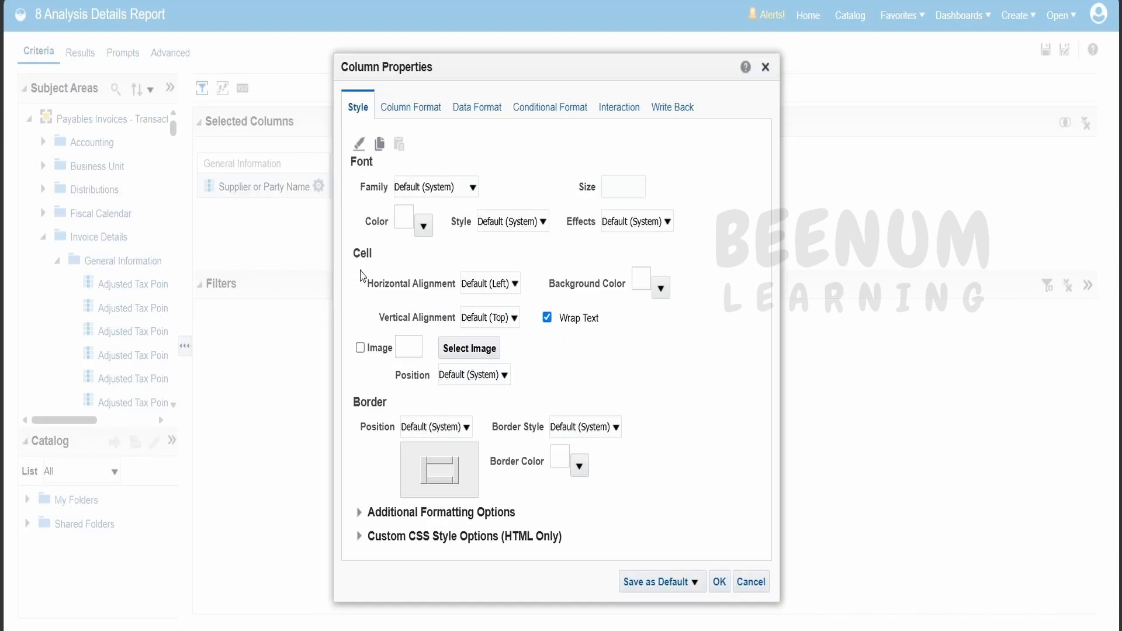
click(426, 110)
click(440, 217)
double_click(496, 196)
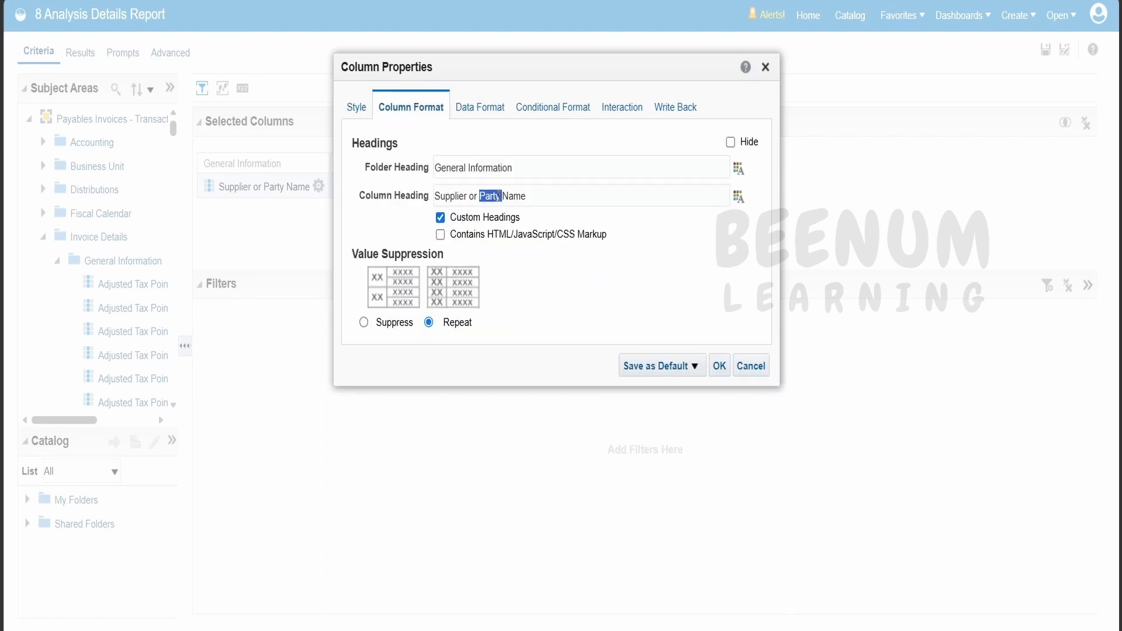
key(BackSpace)
key(BackSpace)
key(BackSpace)
key(BackSpace)
key(BackSpace)
click(720, 365)
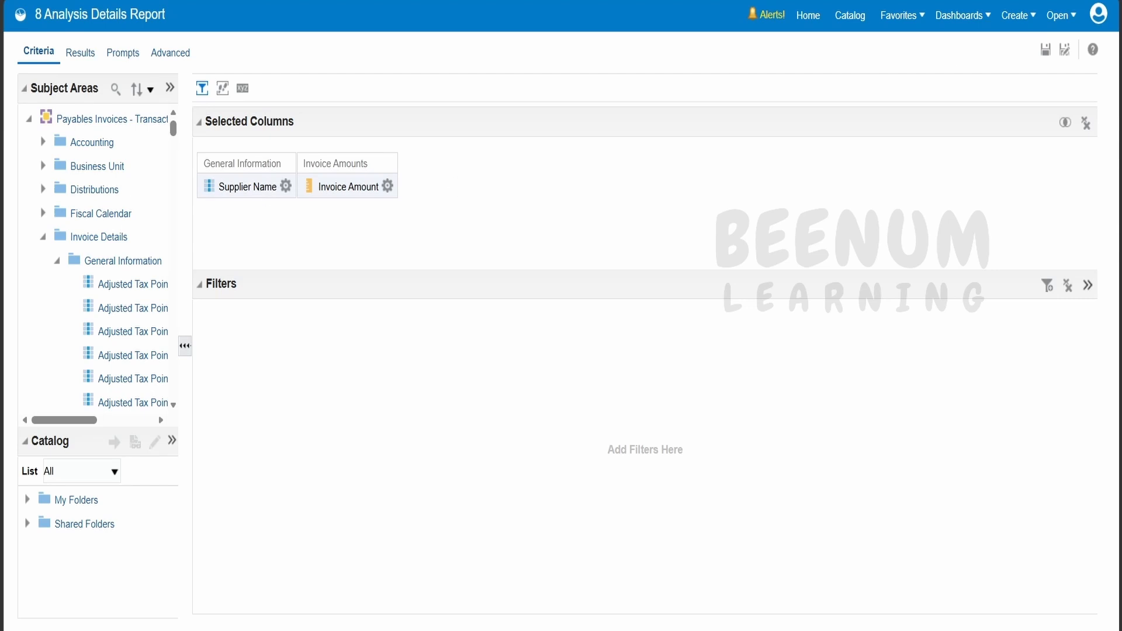
Remove the subtotals from the Supplier Name column in the results table.
click(77, 52)
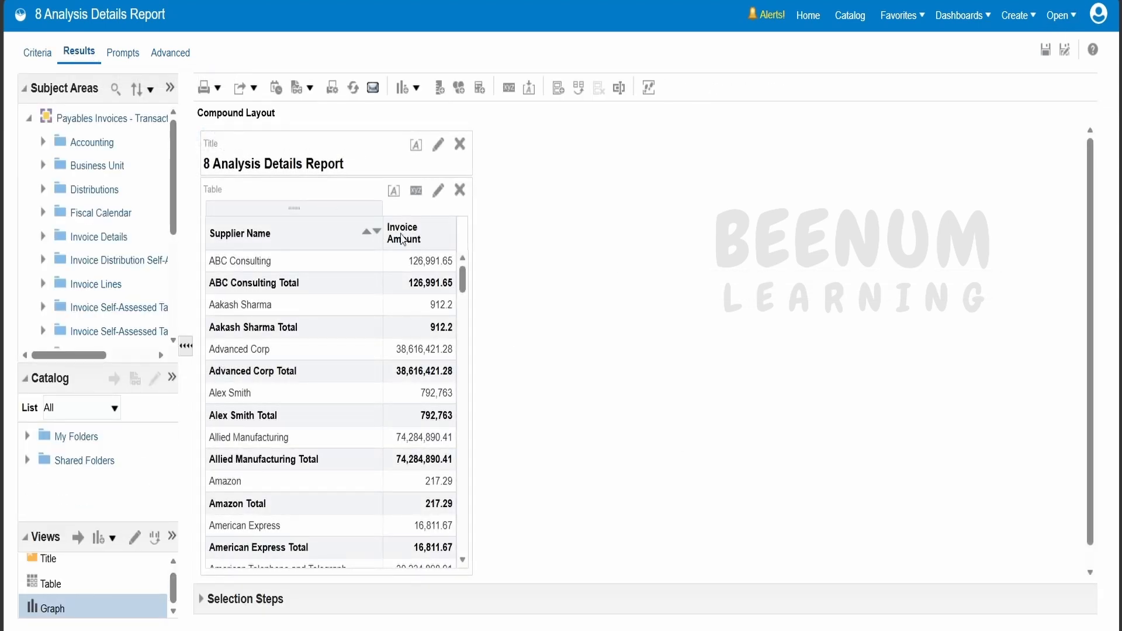
right_click(295, 208)
mouse_move(369, 227)
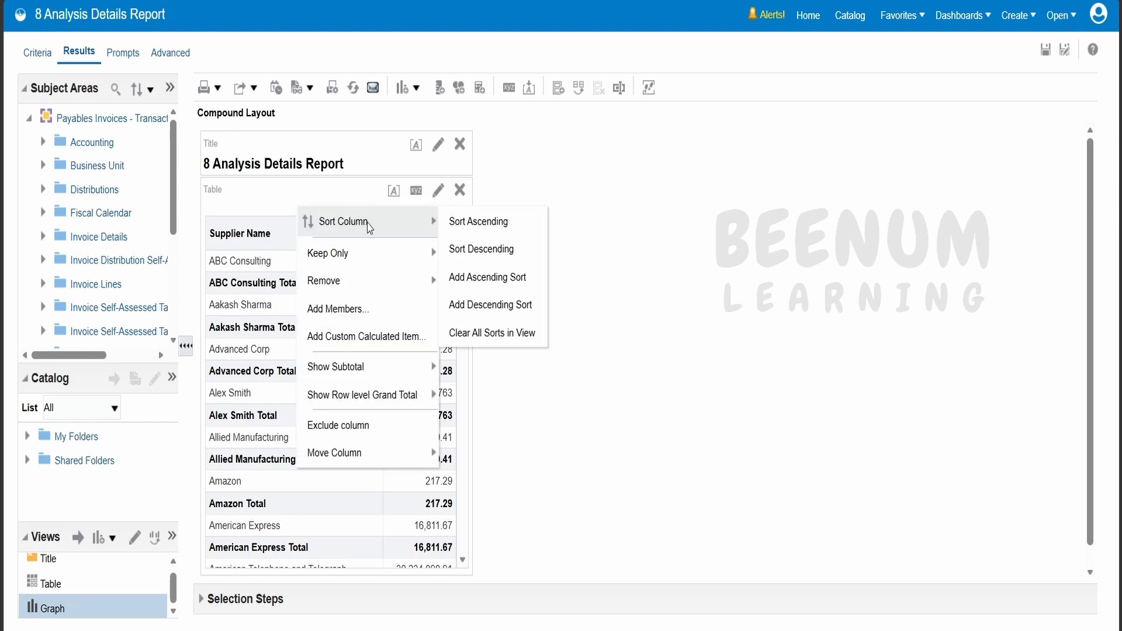
mouse_move(364, 377)
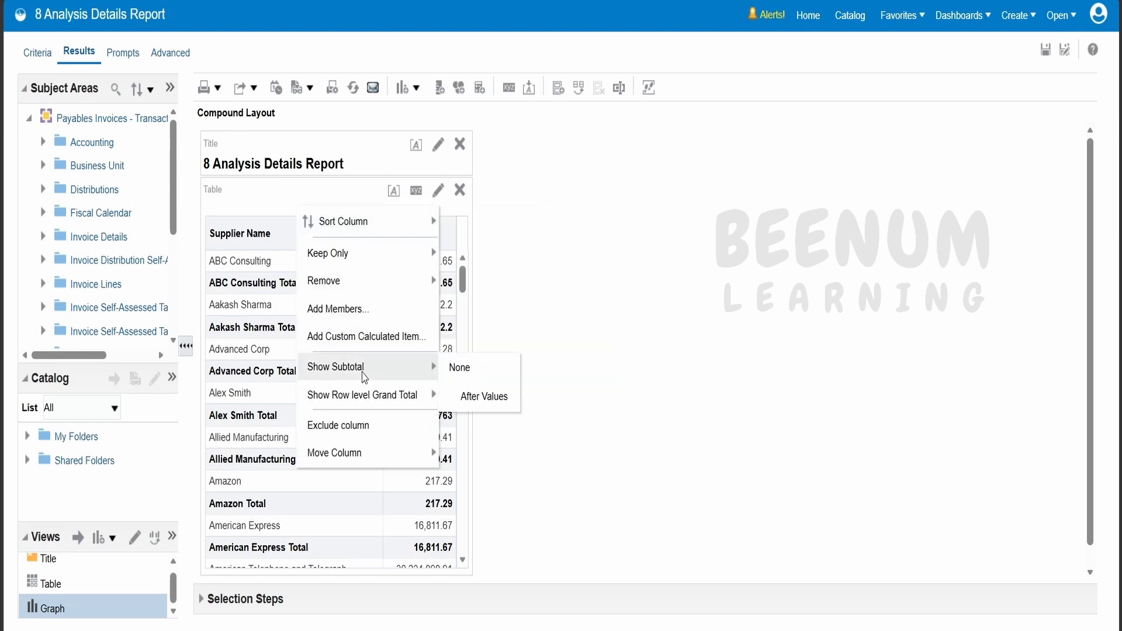
click(463, 372)
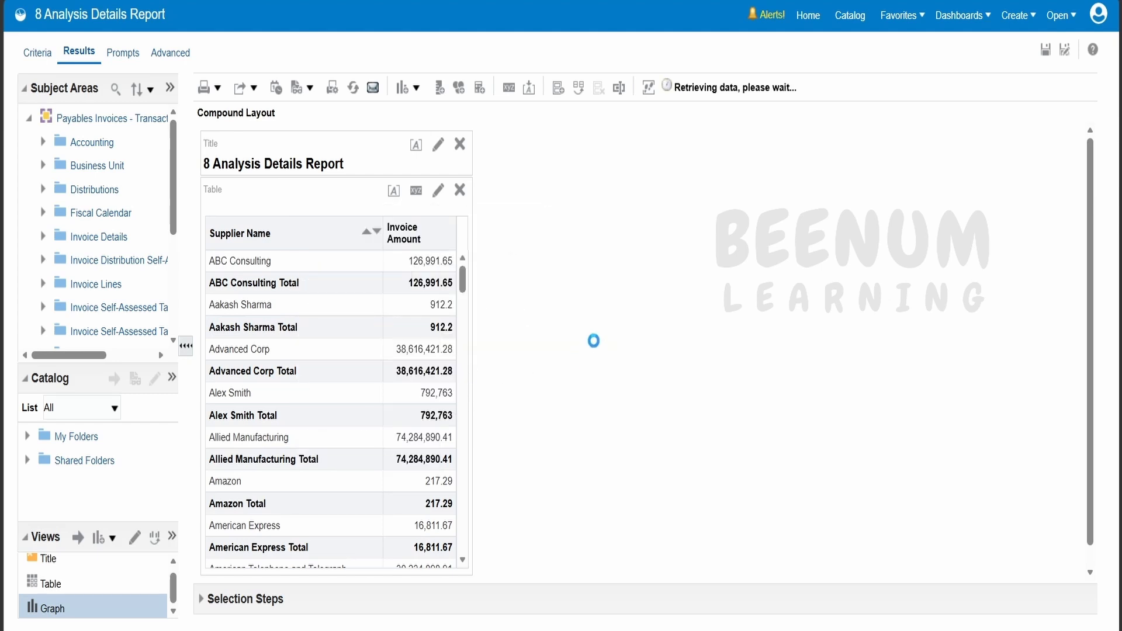
Save a copy of the analysis as "8 Analysis Master Report" in /Shared Folders/Custom/ABC1010.
click(1064, 54)
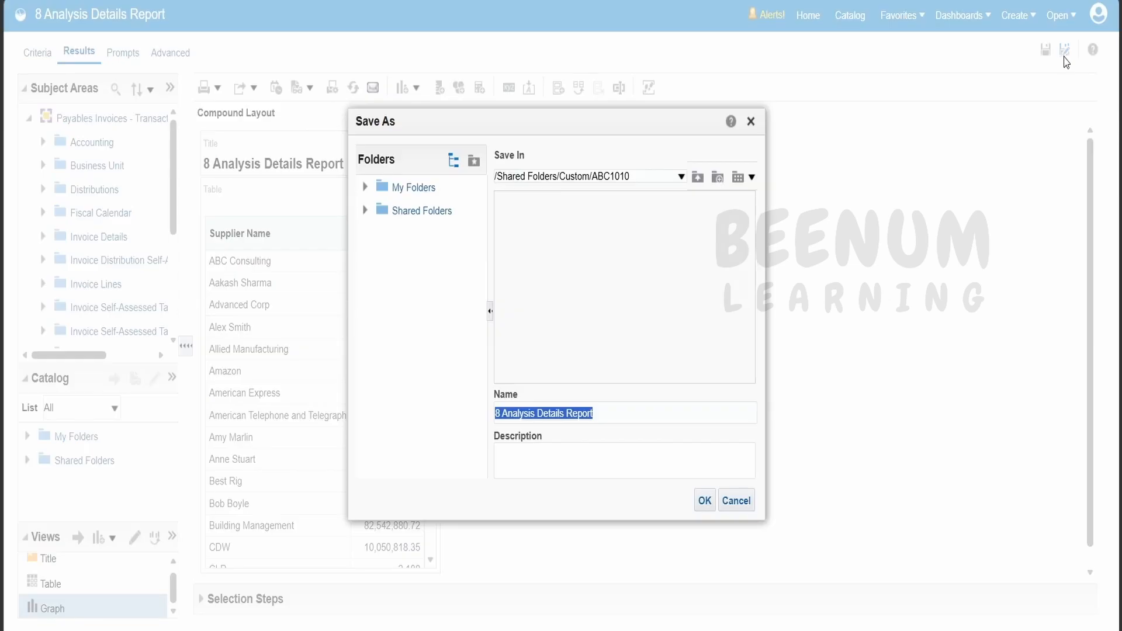
click(549, 409)
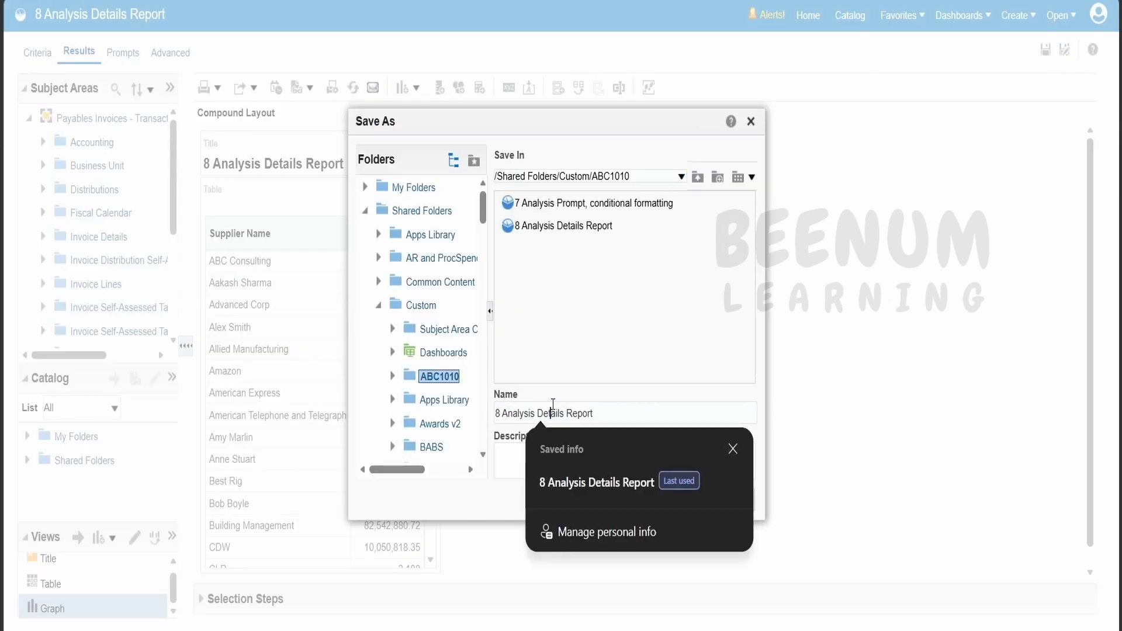
double_click(550, 413)
text(MAster)
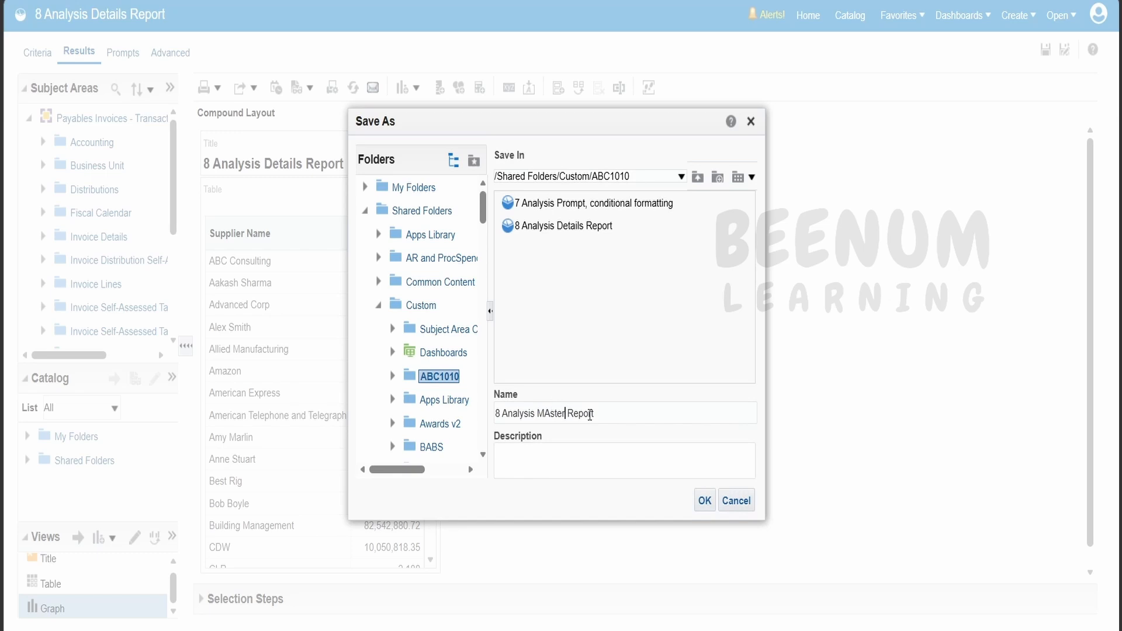
double_click(556, 415)
text(Master)
click(703, 501)
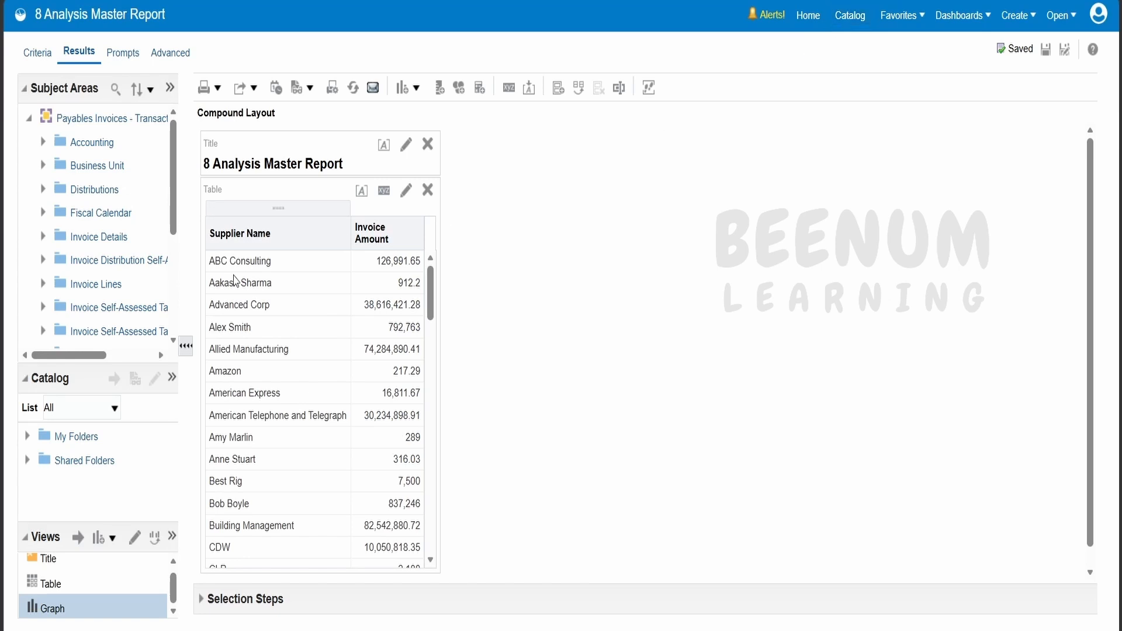
Open "8 Analysis Details Report" from the catalog for editing, review its results table and save it again.
click(839, 16)
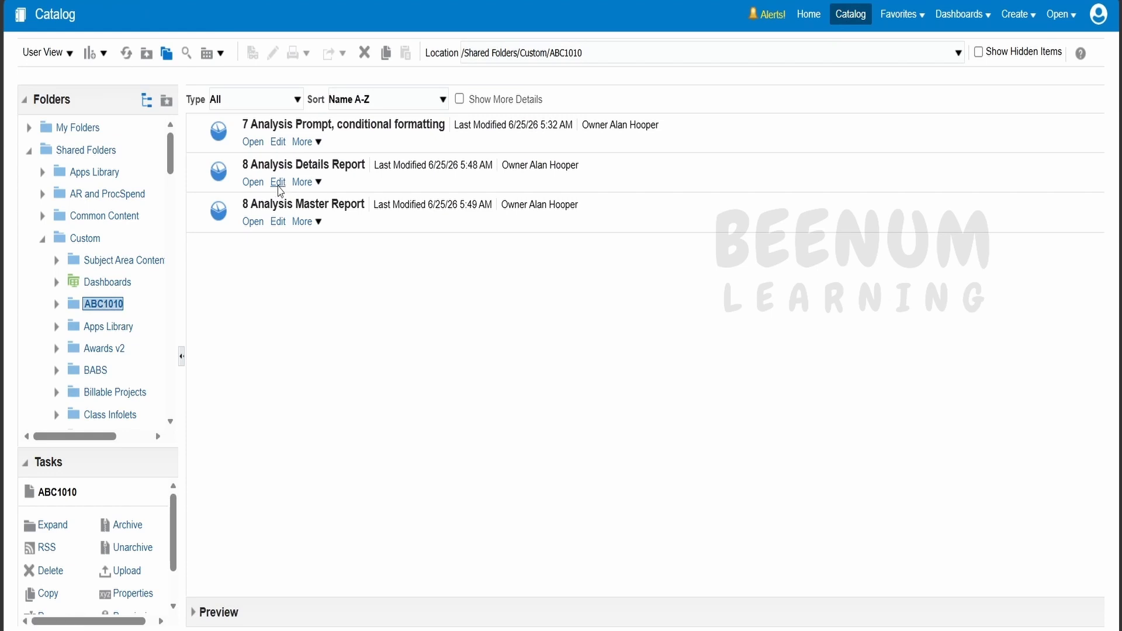
click(278, 183)
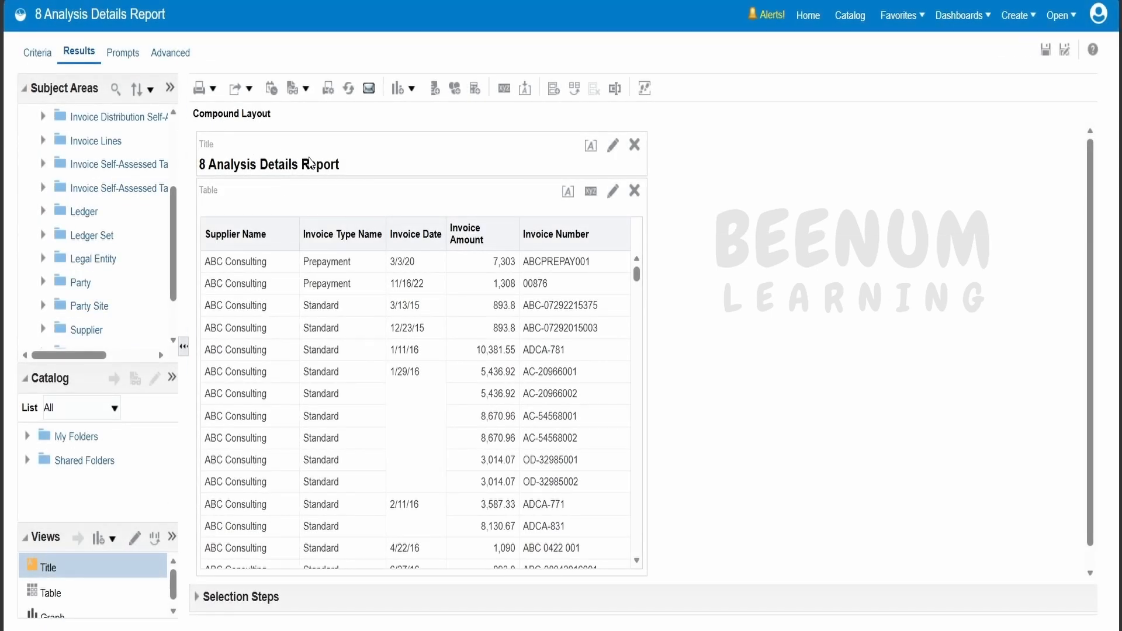
scroll(309, 163, down, 1)
click(1045, 50)
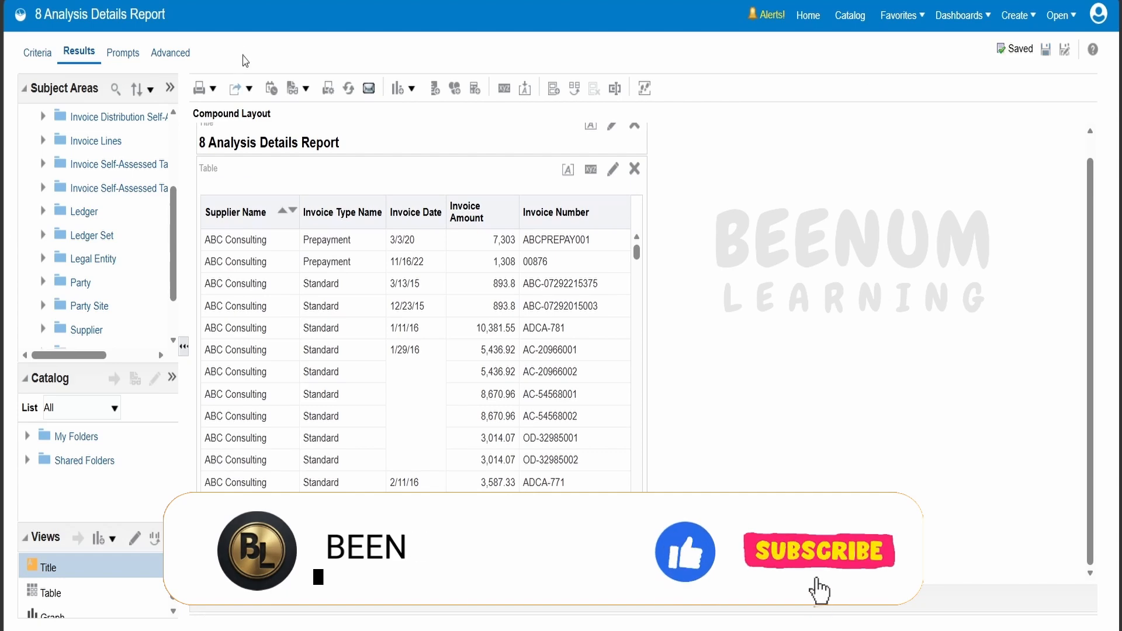
Open "8 Analysis Master Report" from the catalog for editing and display its criteria.
click(832, 14)
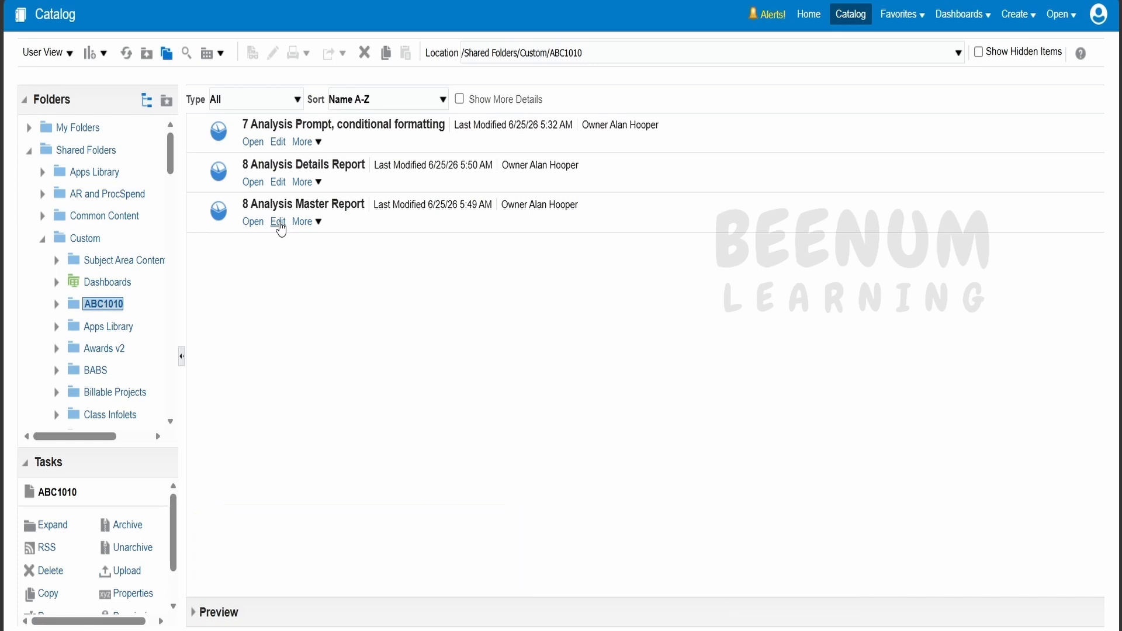
click(278, 222)
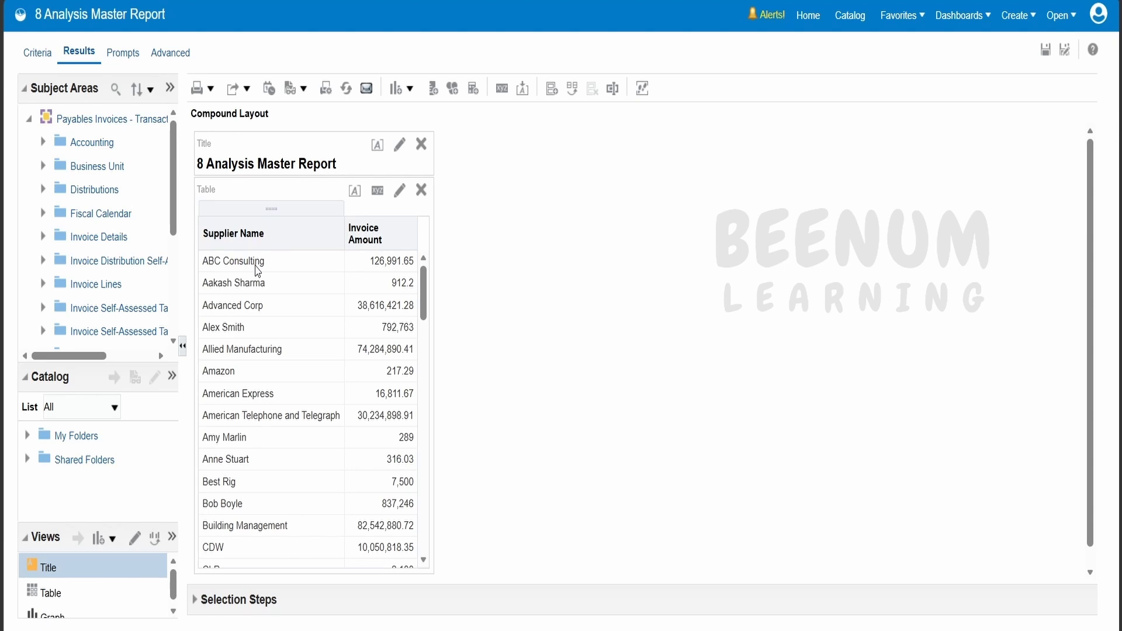
click(37, 53)
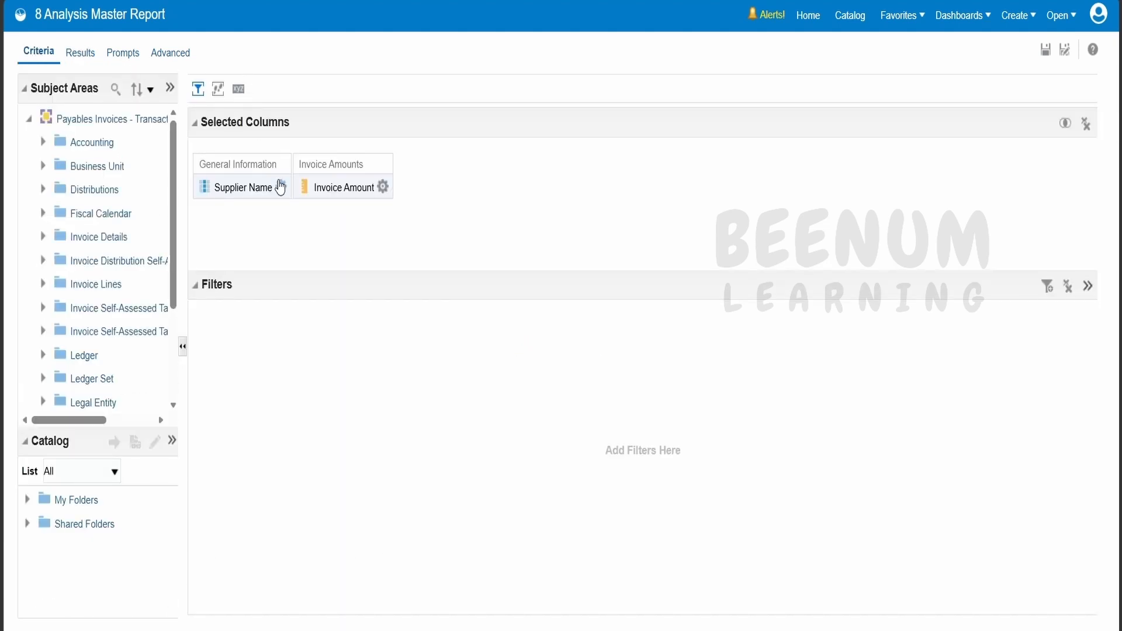
Set the primary interaction for values of the Supplier Name column to Action Links.
click(281, 187)
click(281, 187)
click(280, 188)
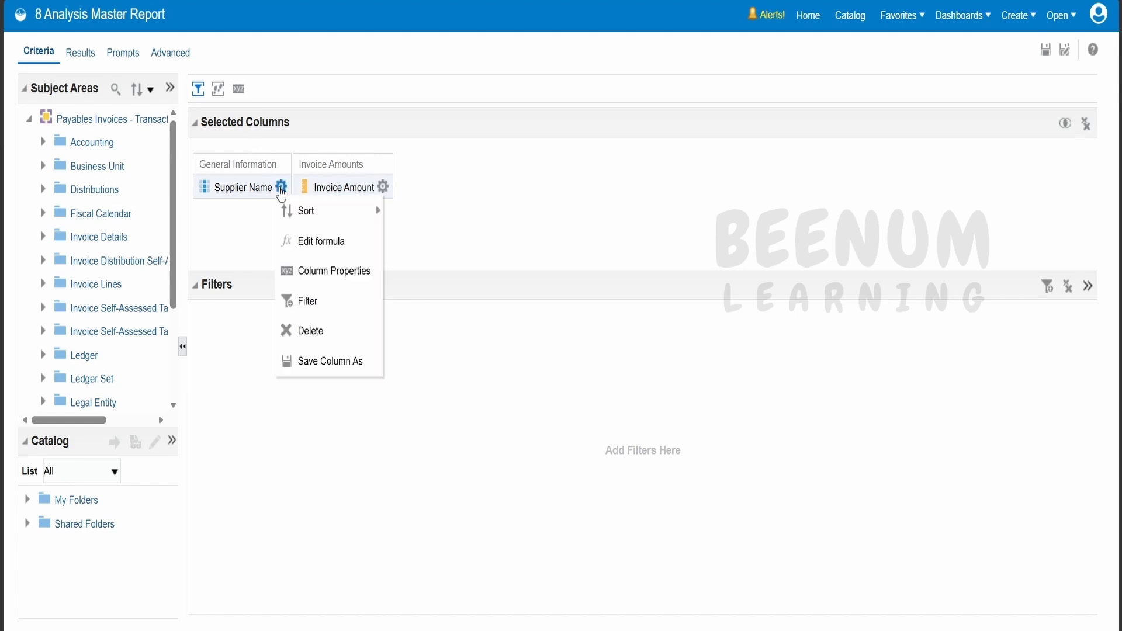
click(329, 285)
click(612, 115)
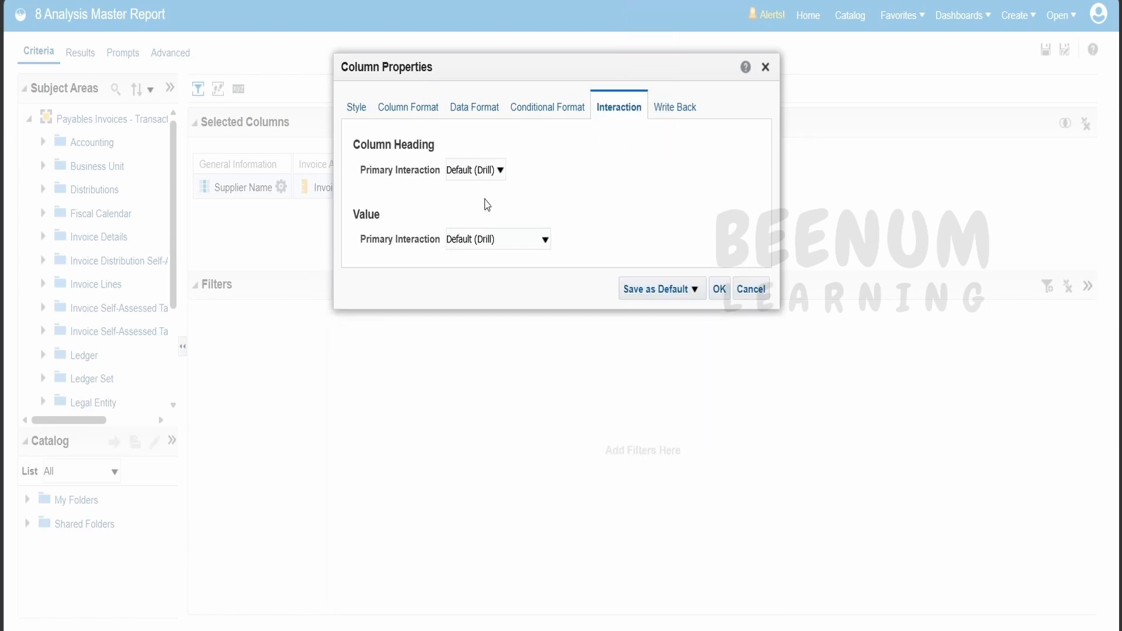
click(482, 240)
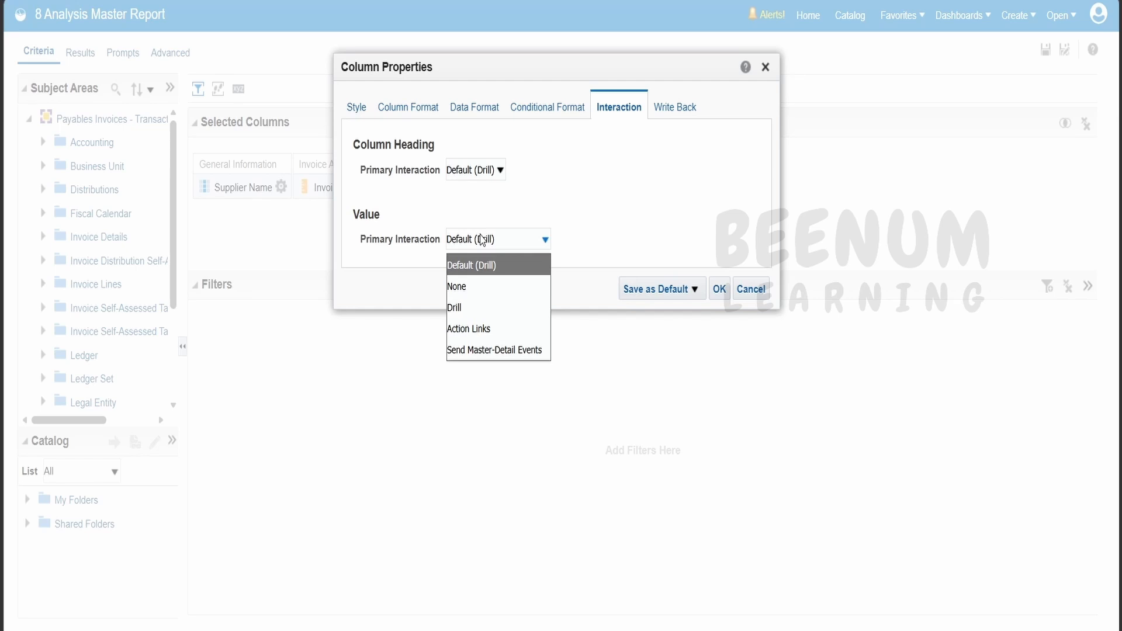
click(476, 329)
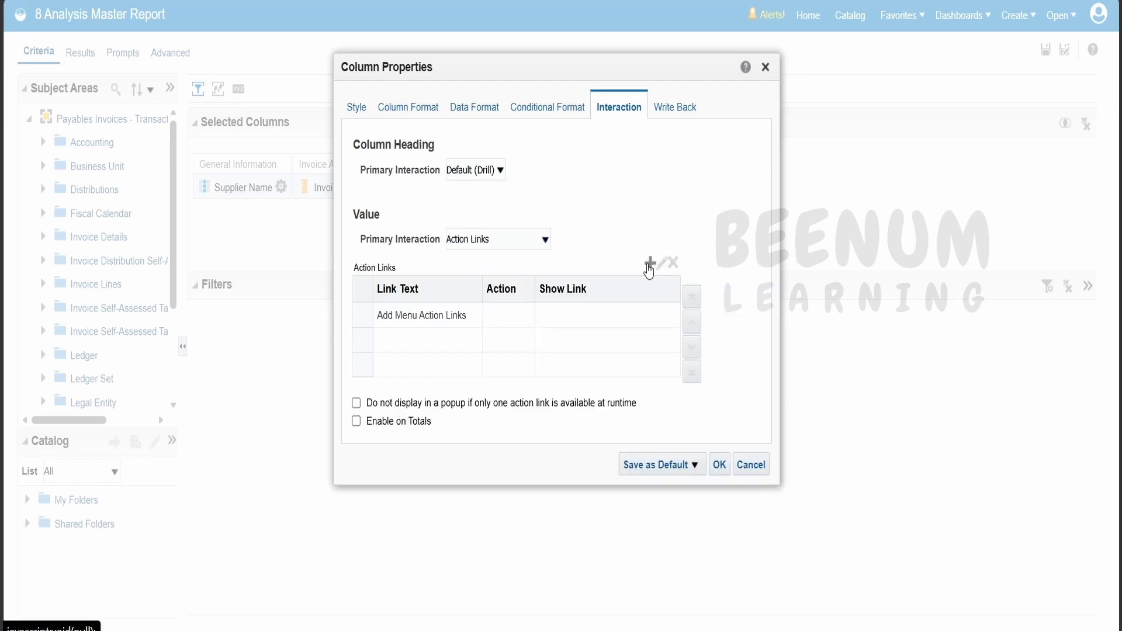
Add an action link with the text "View All Invoices" and start a new Navigate to BI Content action for it.
click(648, 263)
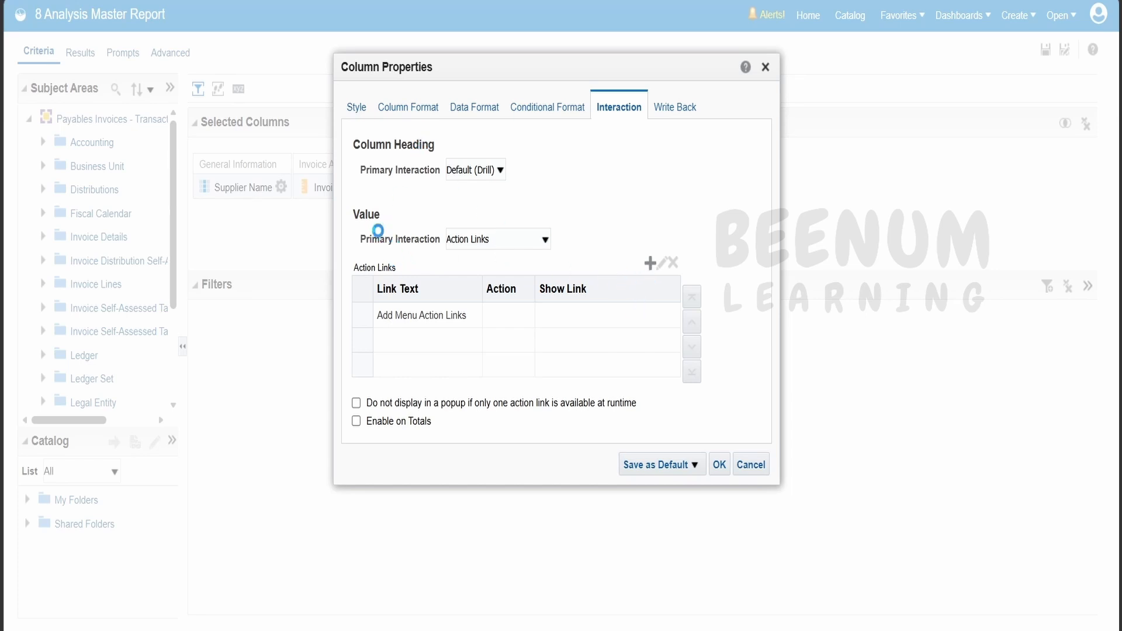
click(650, 264)
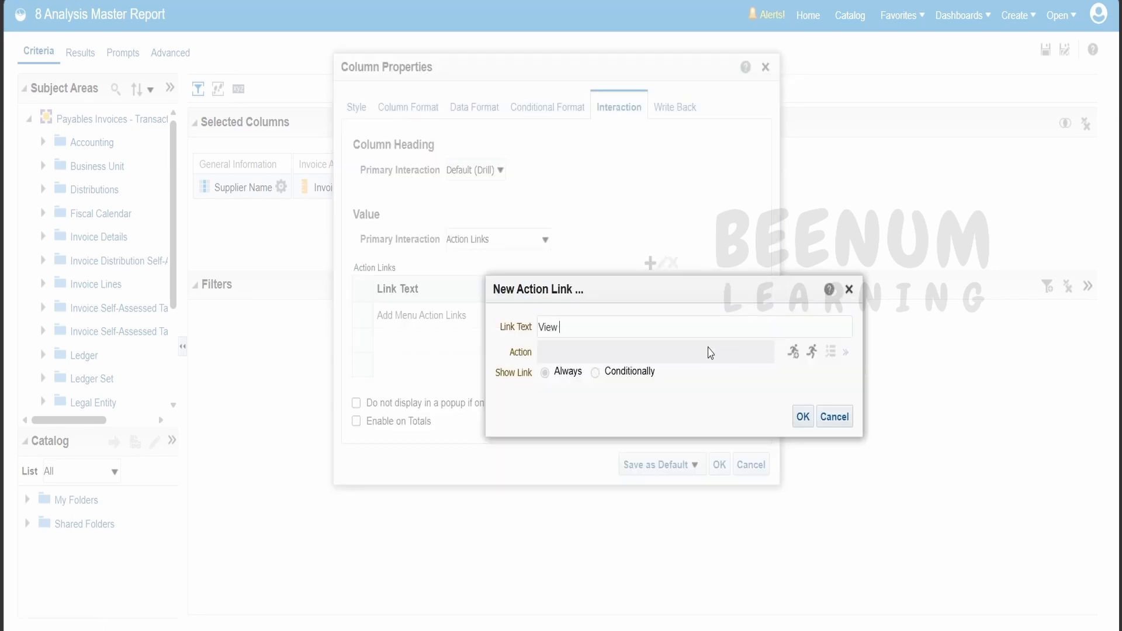
text(View All Invoices)
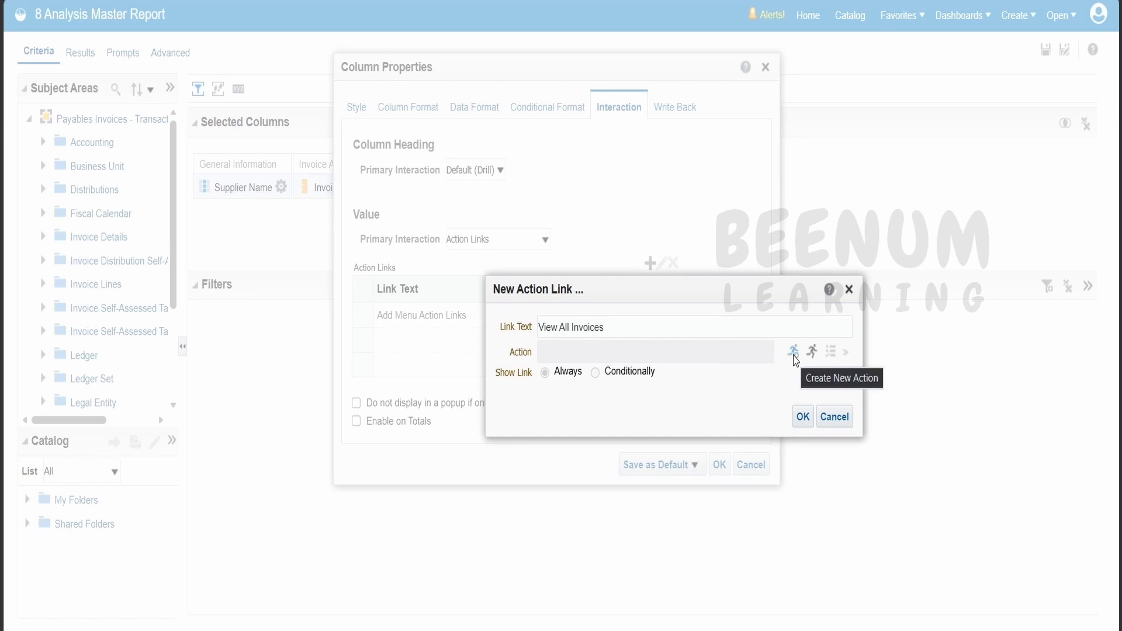
click(793, 355)
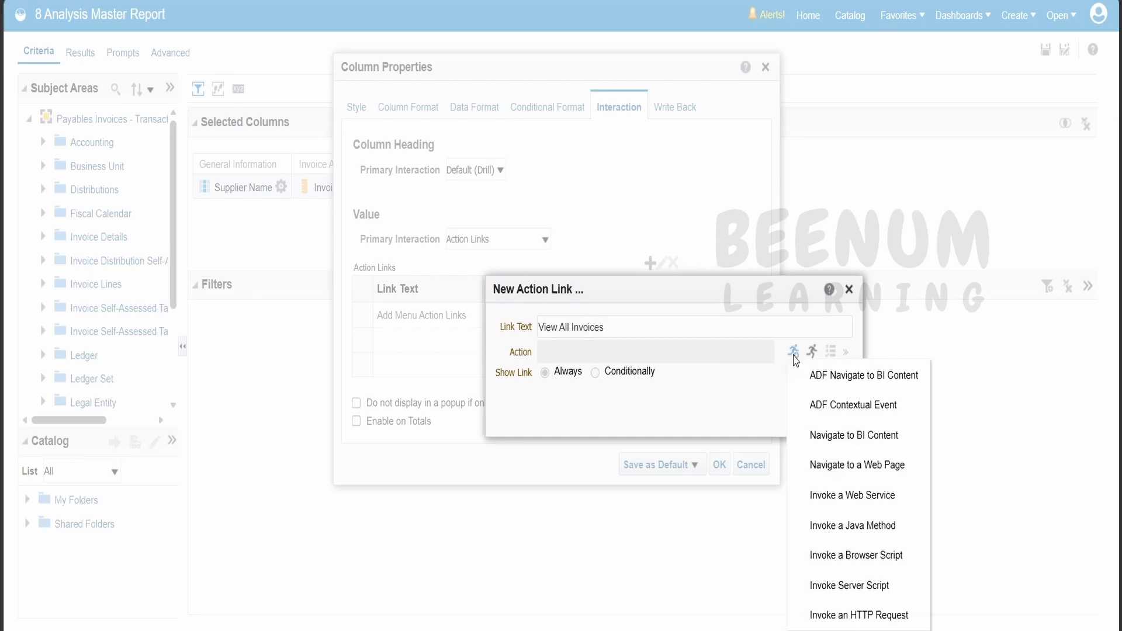
click(836, 446)
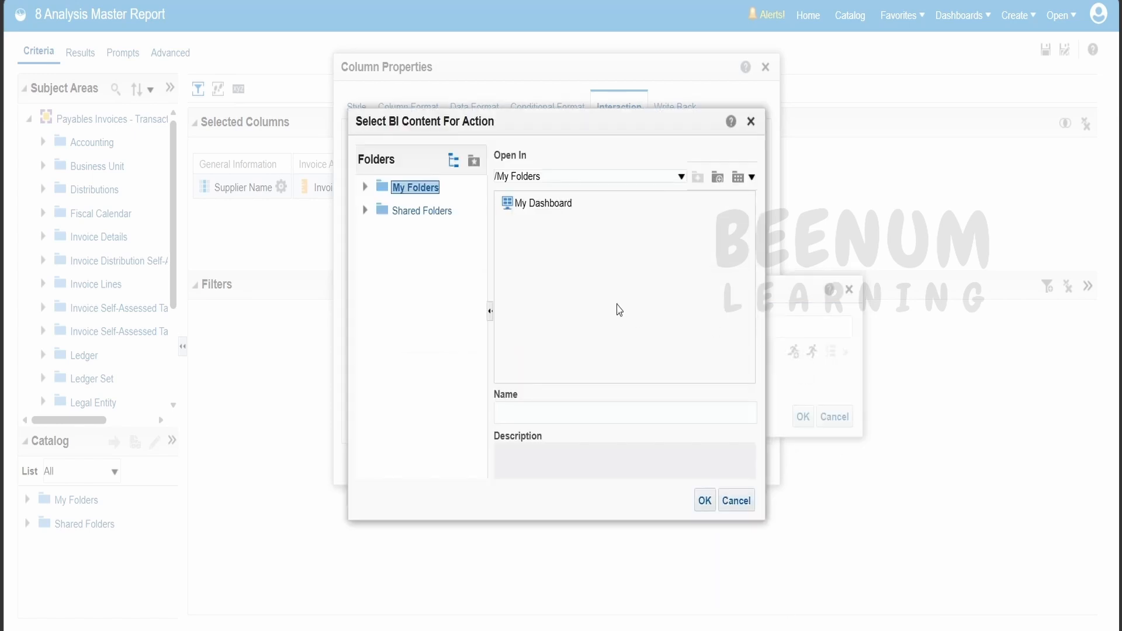
Choose "8 Analysis Details Report" in /Shared Folders/Custom/ABC1010 as the action's target and apply the action link to the Supplier Name column.
click(364, 211)
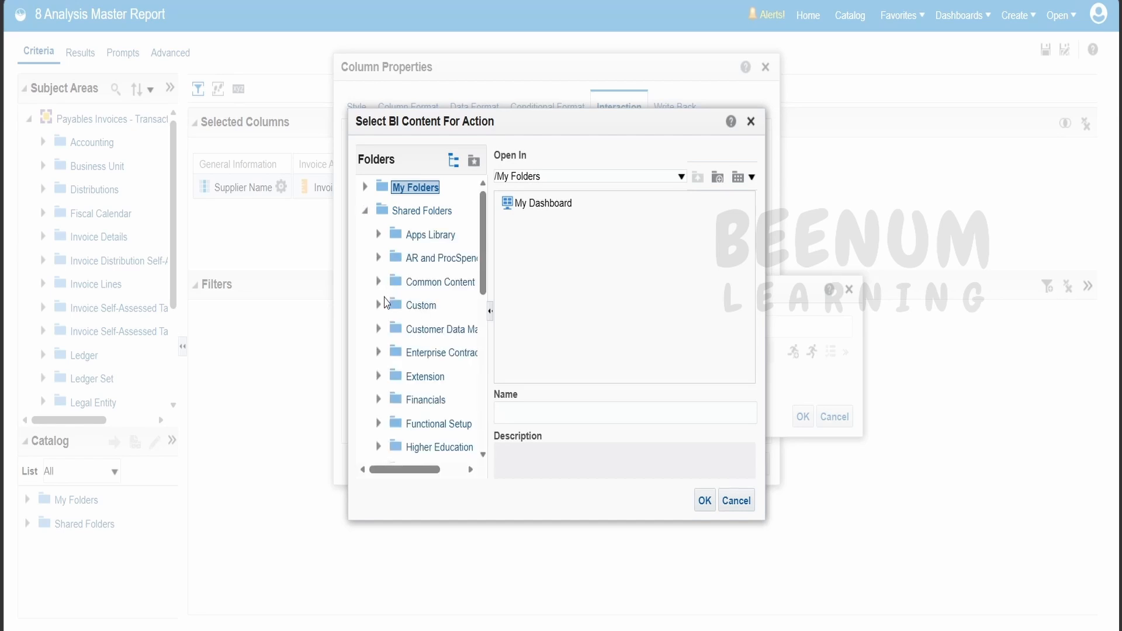
click(379, 305)
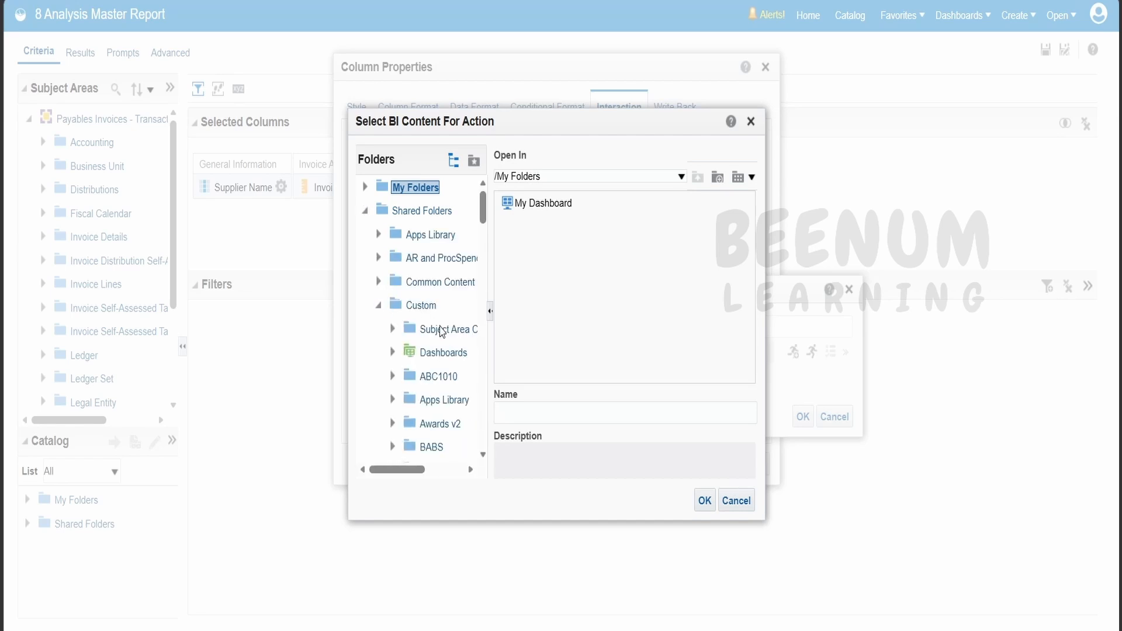
click(437, 379)
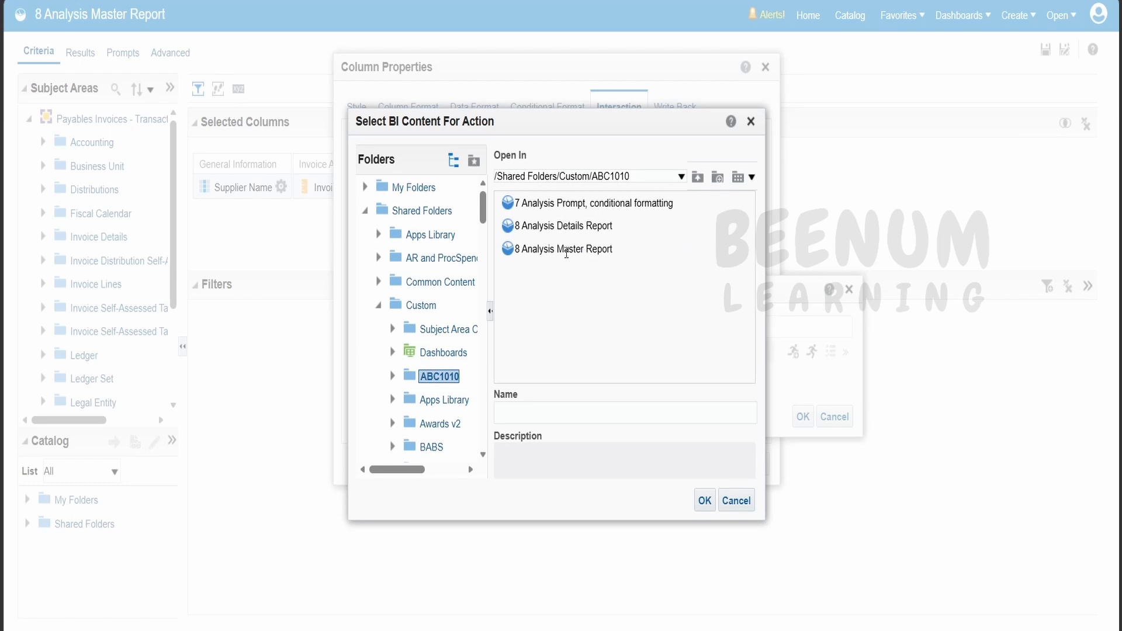
click(608, 227)
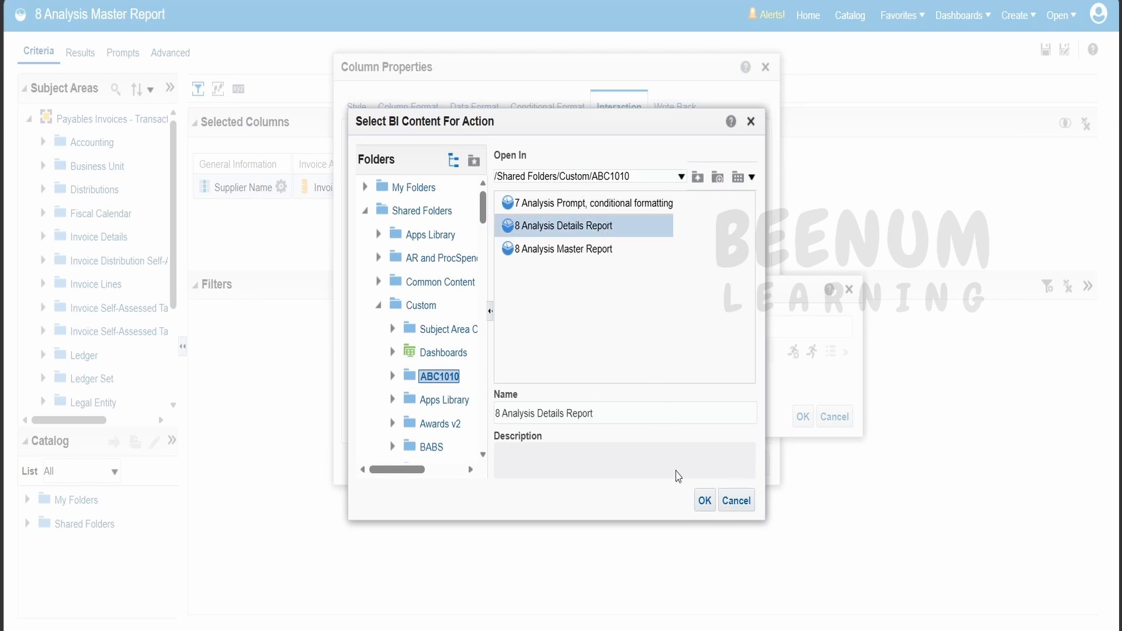
click(704, 501)
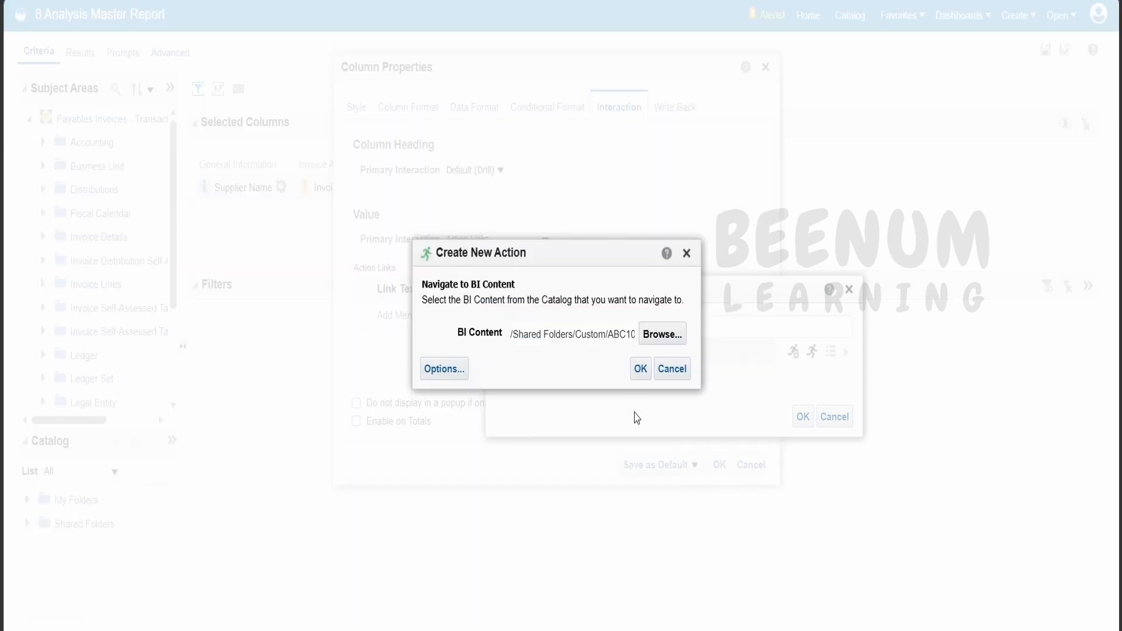
click(669, 371)
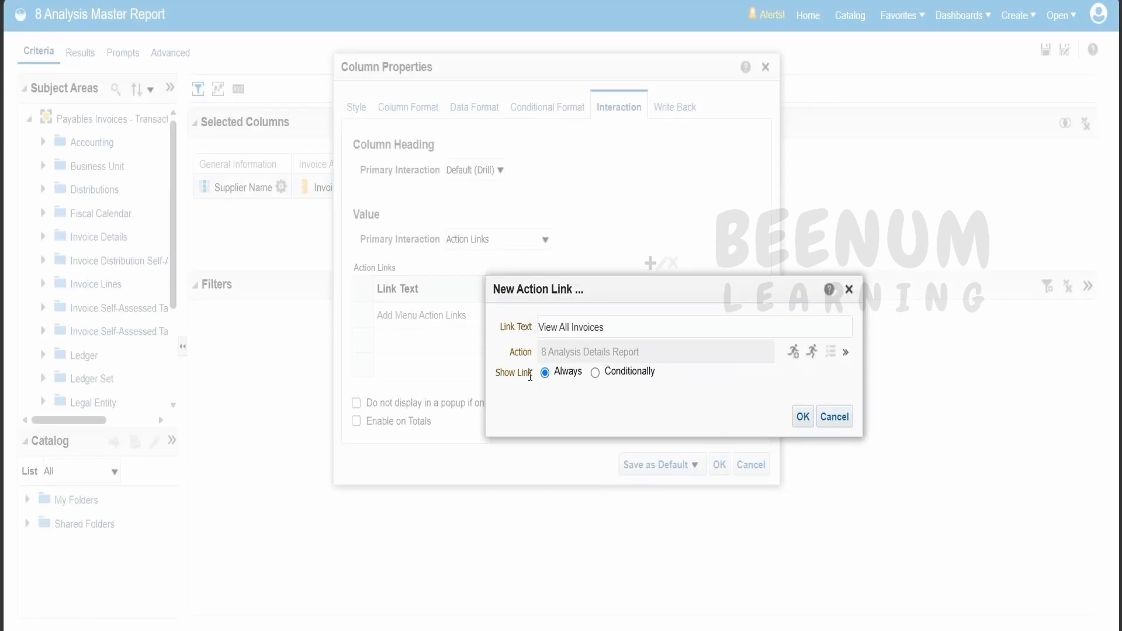
click(803, 416)
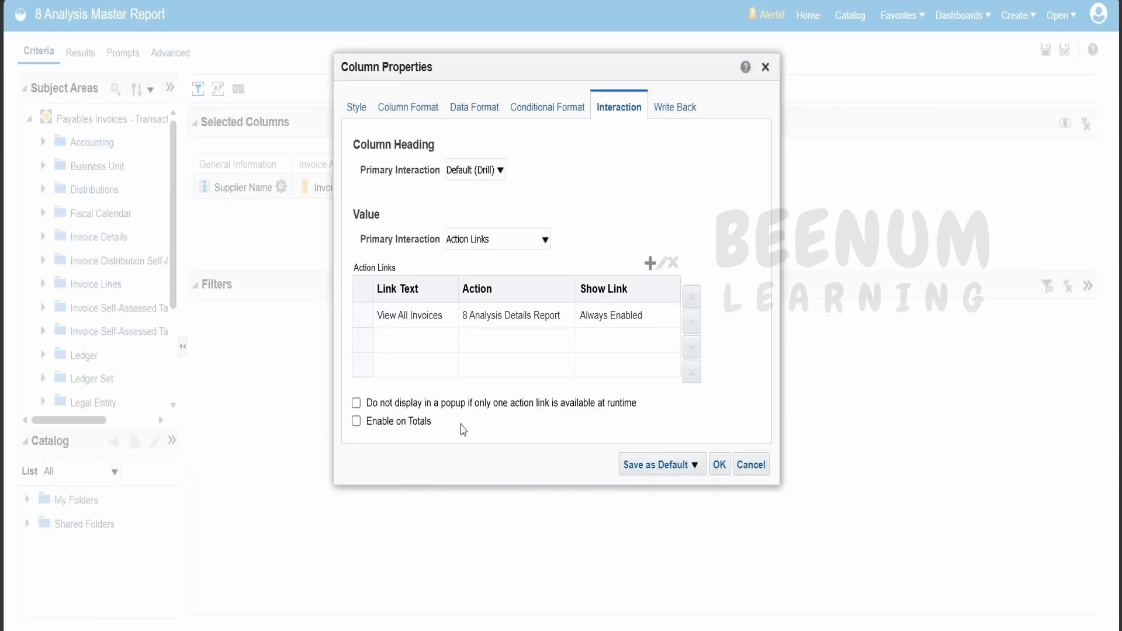
click(714, 470)
Check the action link offered on the ABC Consulting supplier in the master report's results.
click(77, 55)
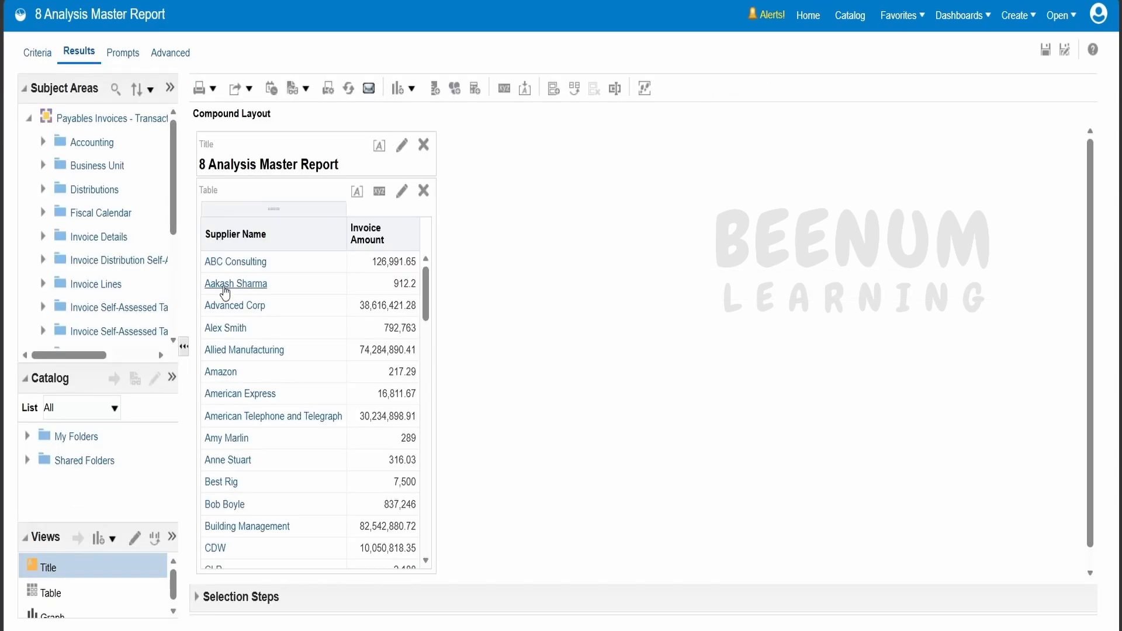
click(229, 266)
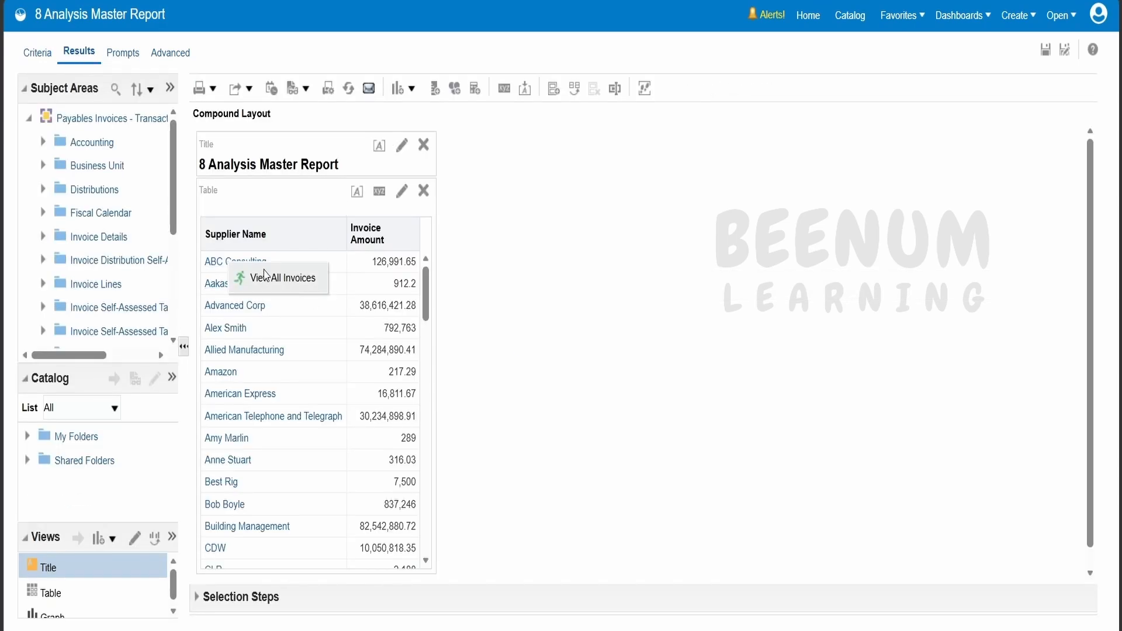
Examine the View All Invoices action link and the single-link popup option in the Supplier Name column's interaction properties.
click(38, 52)
click(283, 189)
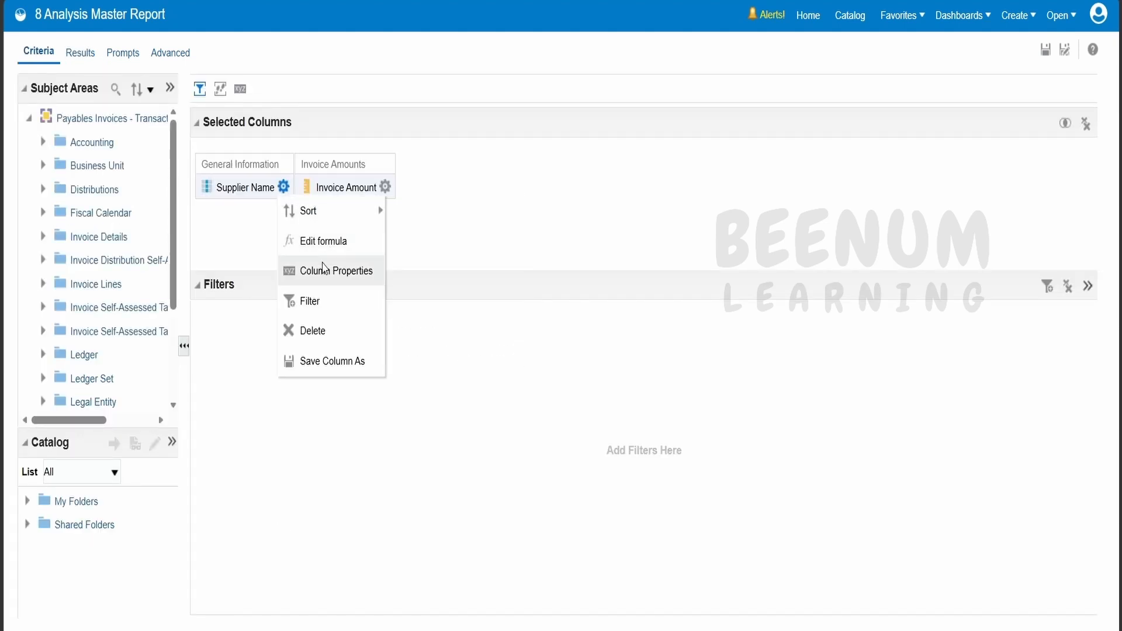
click(326, 270)
click(618, 109)
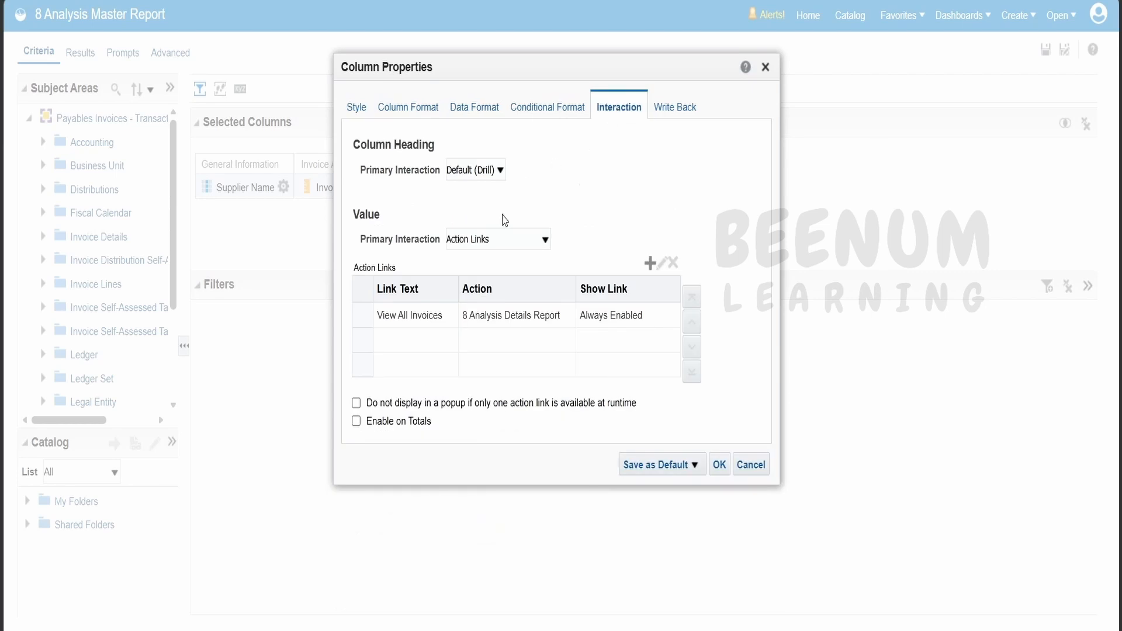
click(496, 326)
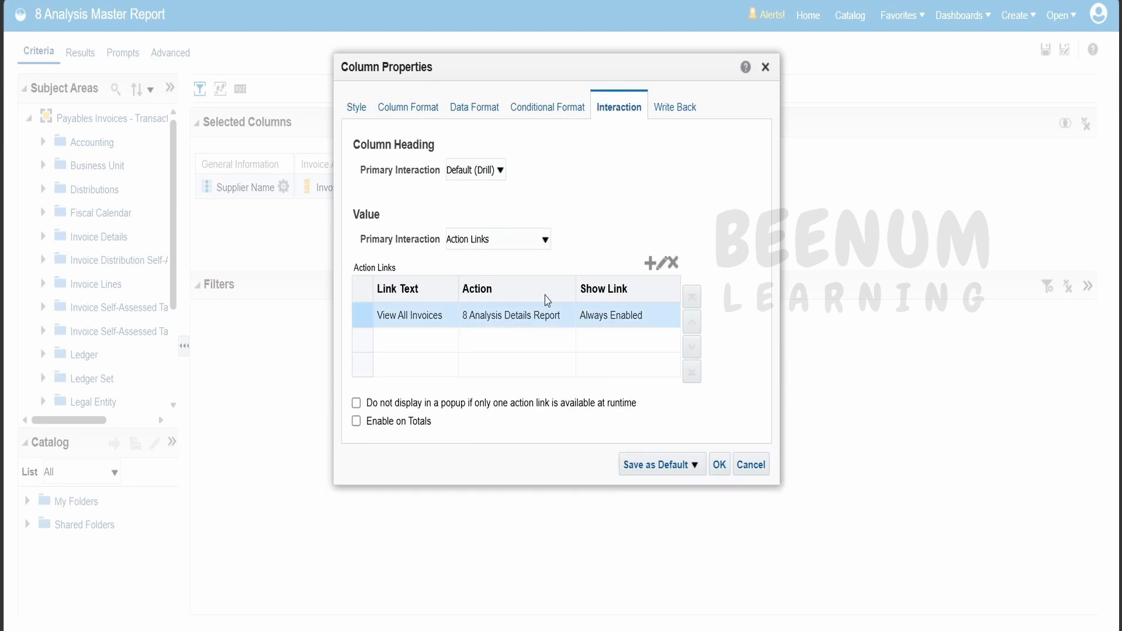
click(661, 266)
key(Escape)
click(357, 404)
click(356, 403)
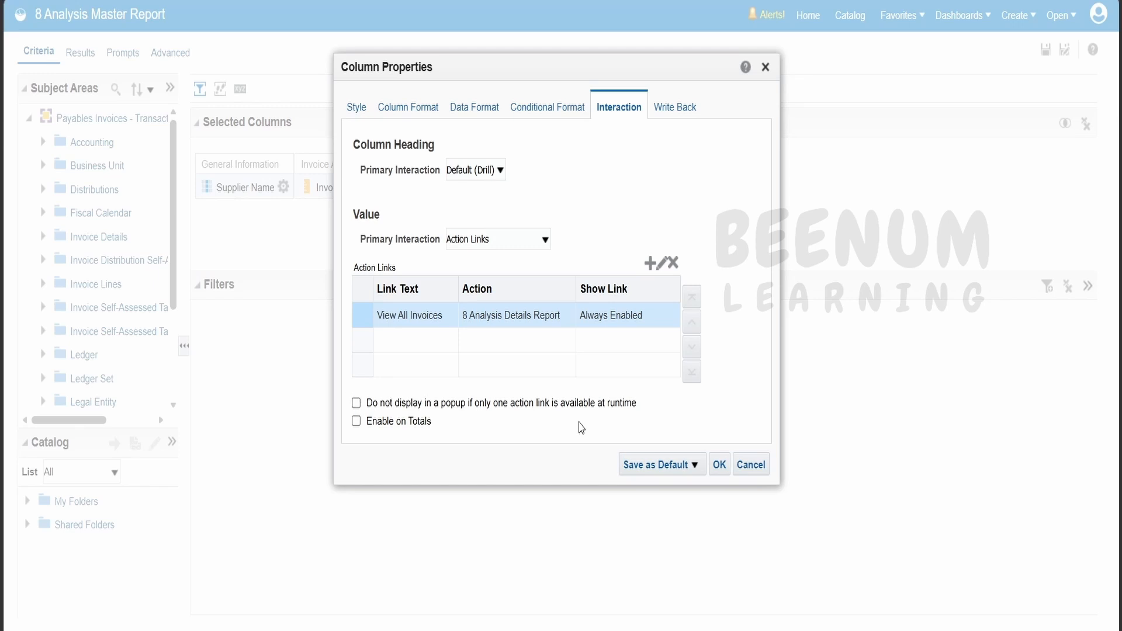
click(765, 67)
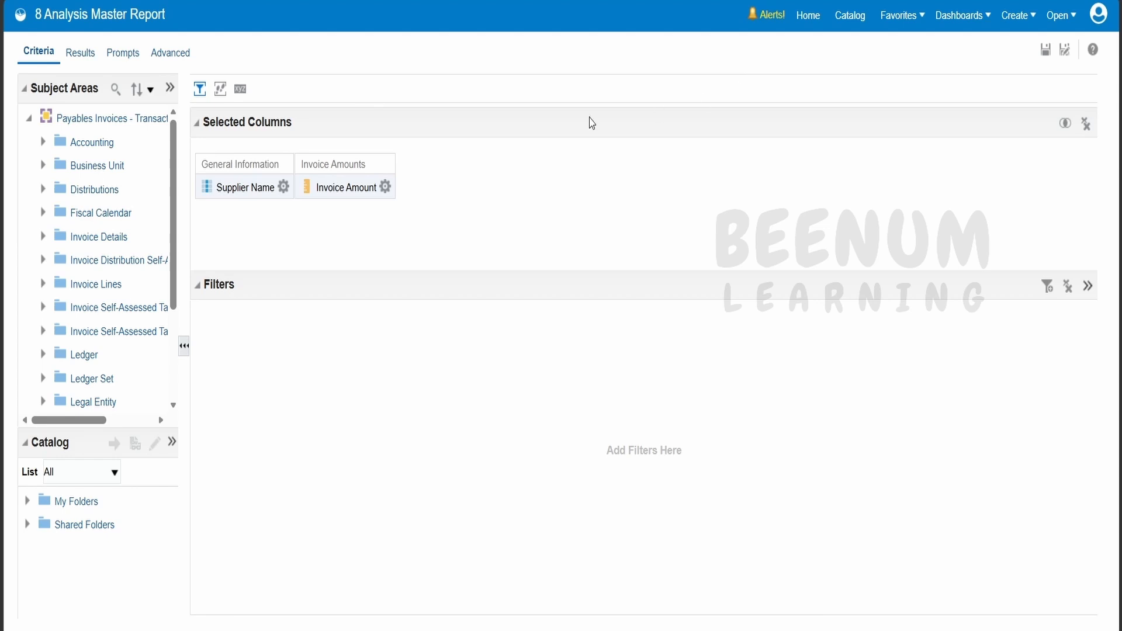
Follow the action link from Building Management in the master report and check which suppliers' invoices the details report lists.
click(69, 54)
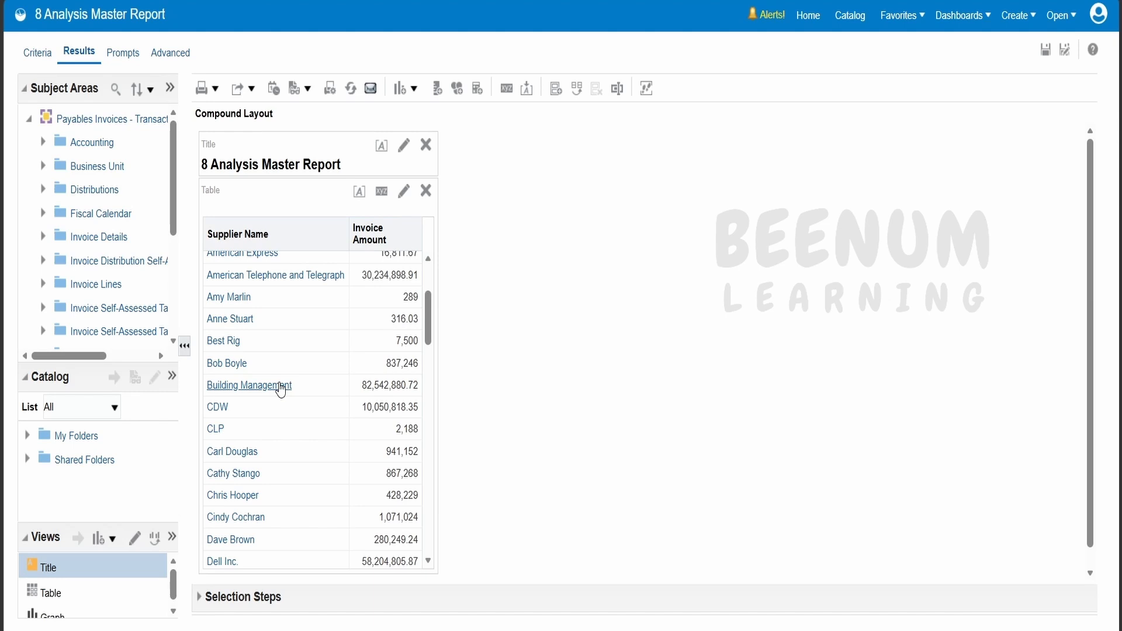
click(281, 385)
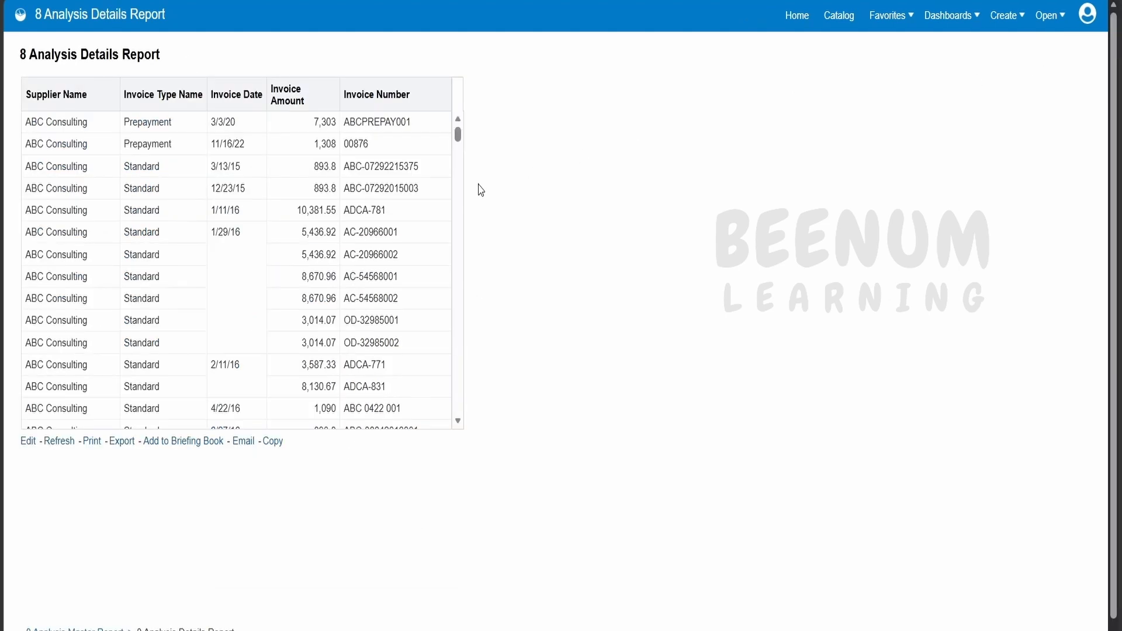
scroll(208, 218, down, 10)
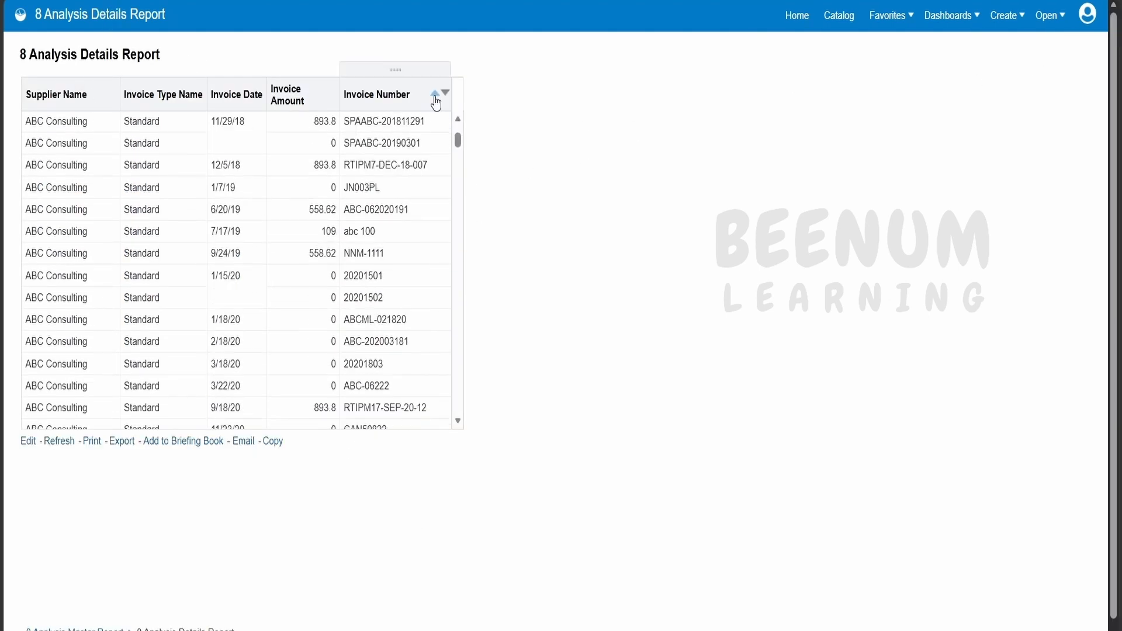
drag(457, 140, 458, 406)
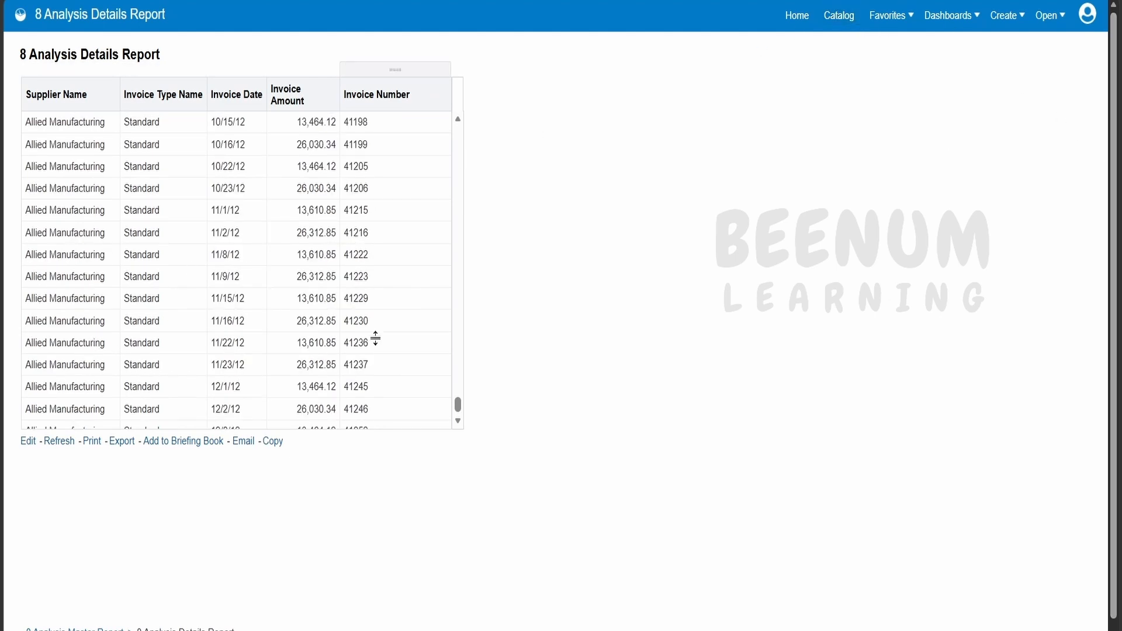
drag(458, 406, 471, 246)
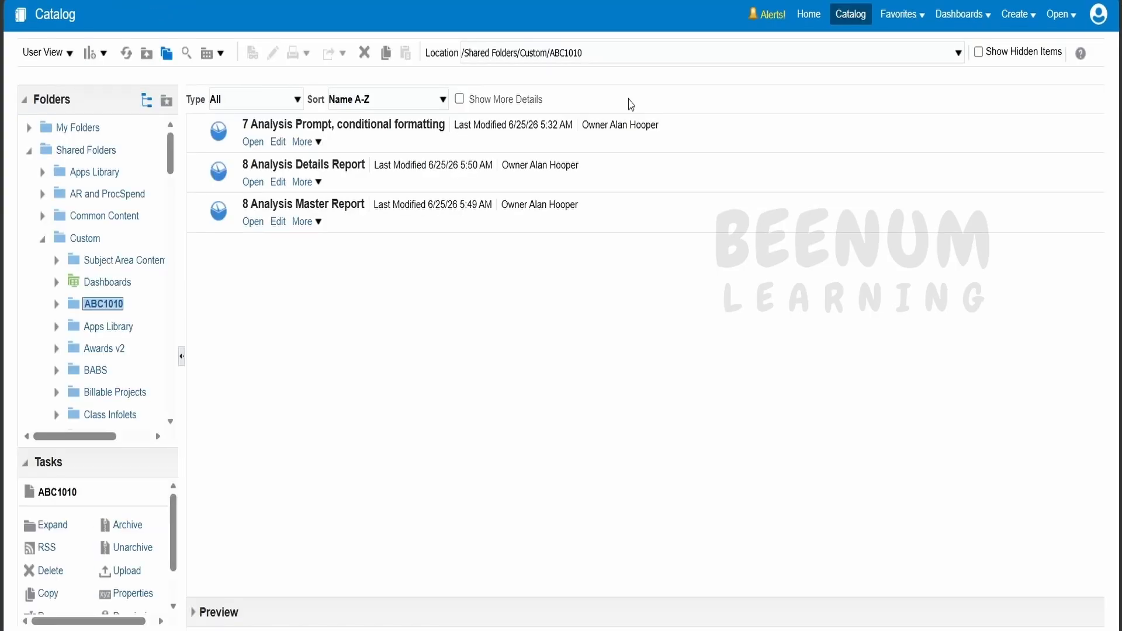
Check the action link on several suppliers in 8 Analysis Master Report and save the report.
click(278, 223)
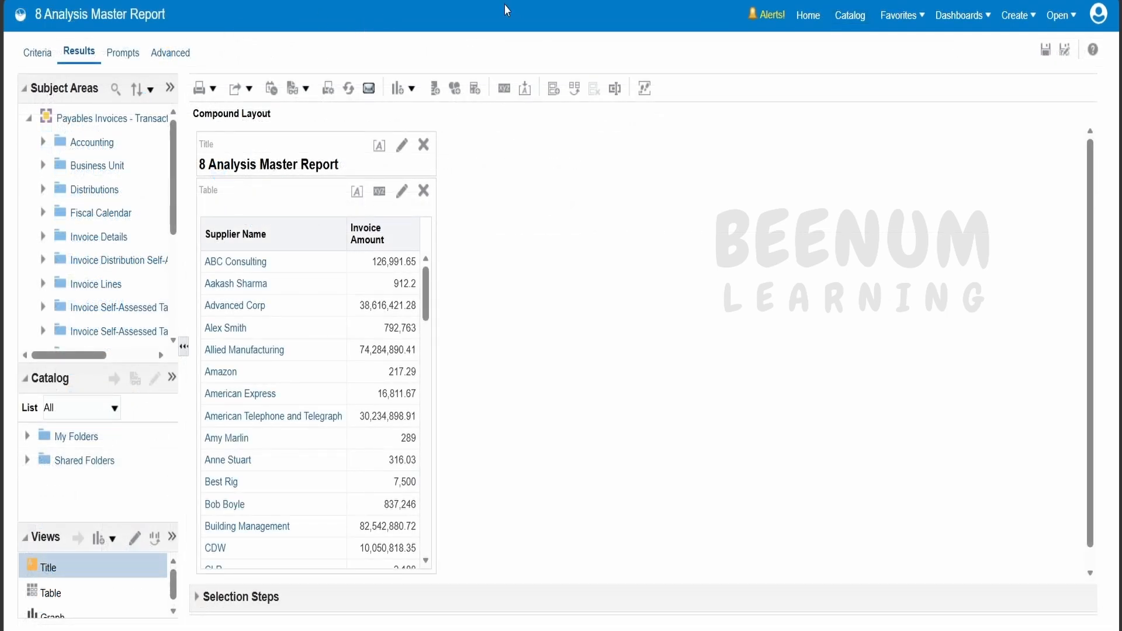
click(232, 263)
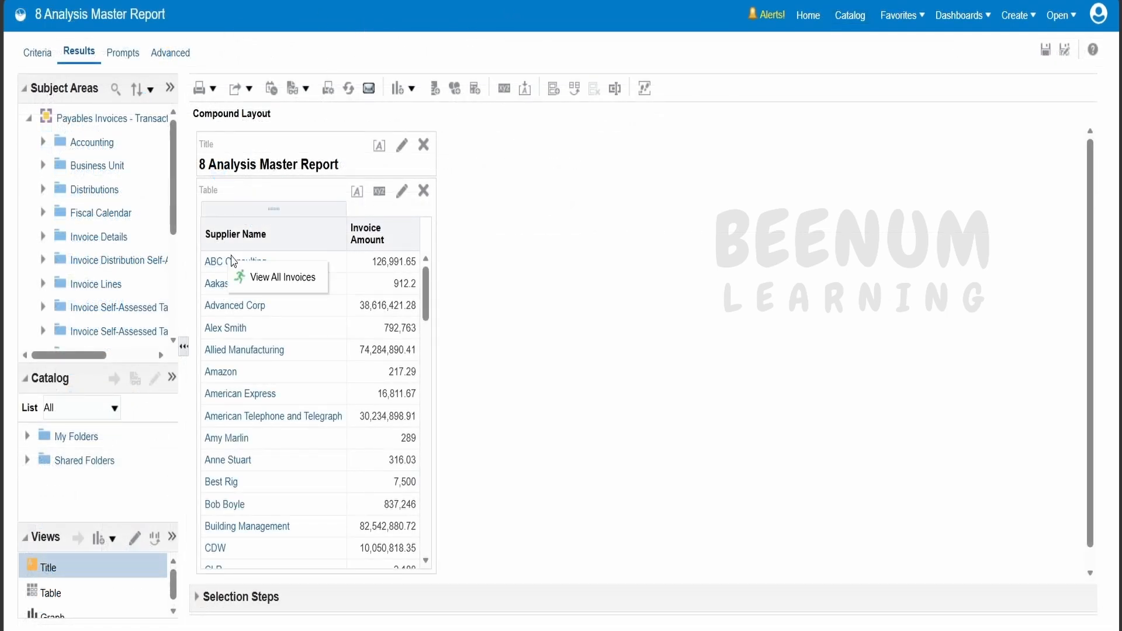
click(244, 307)
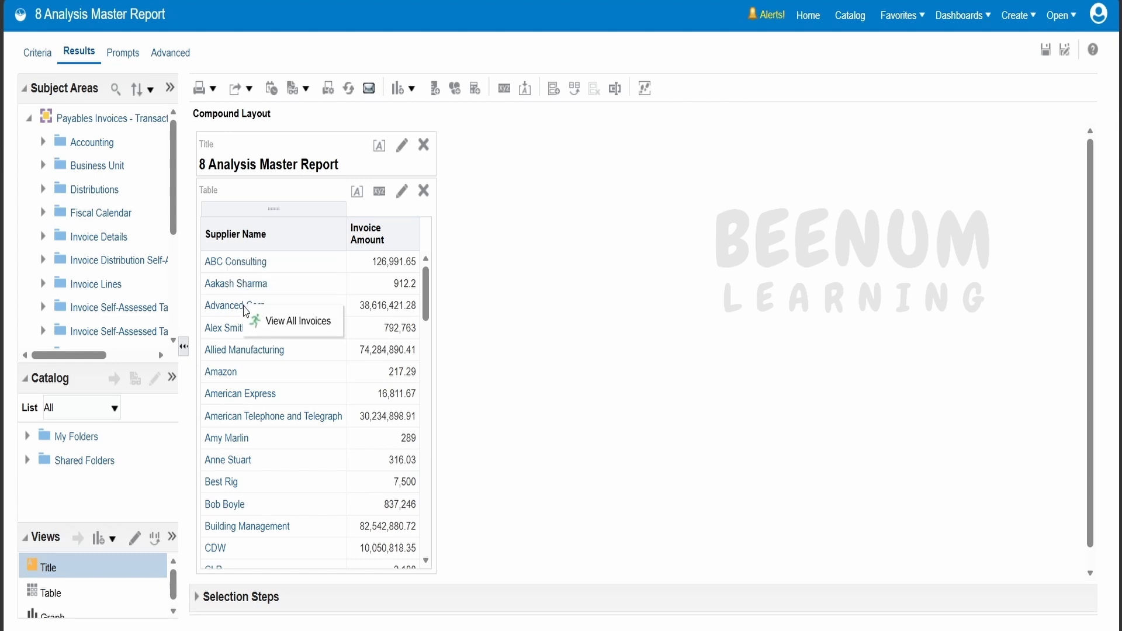
click(238, 416)
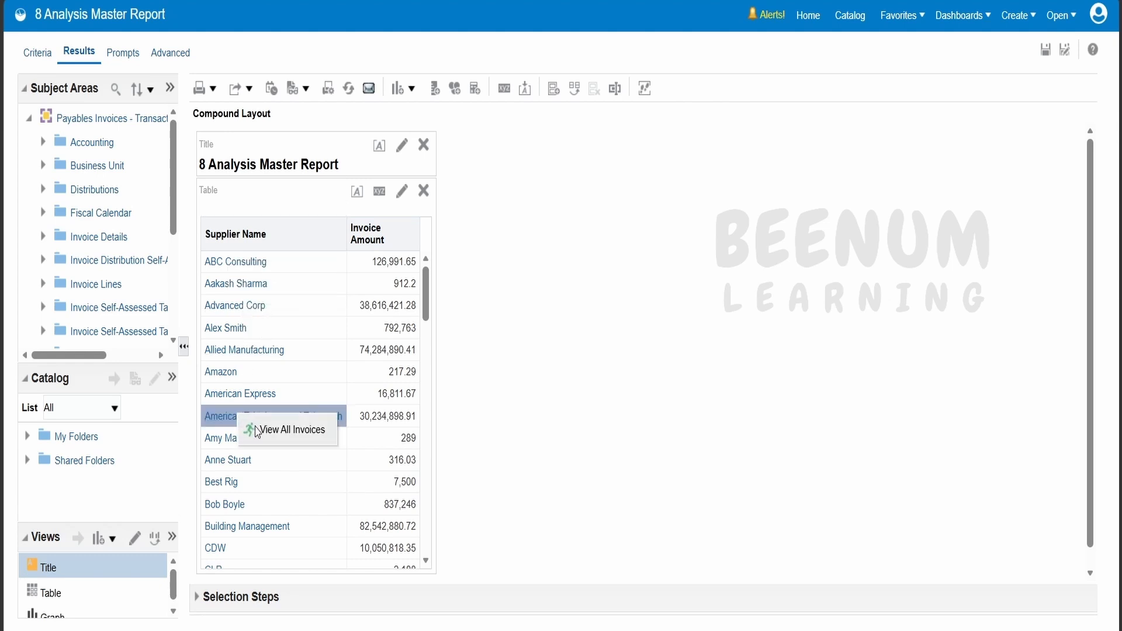
click(590, 419)
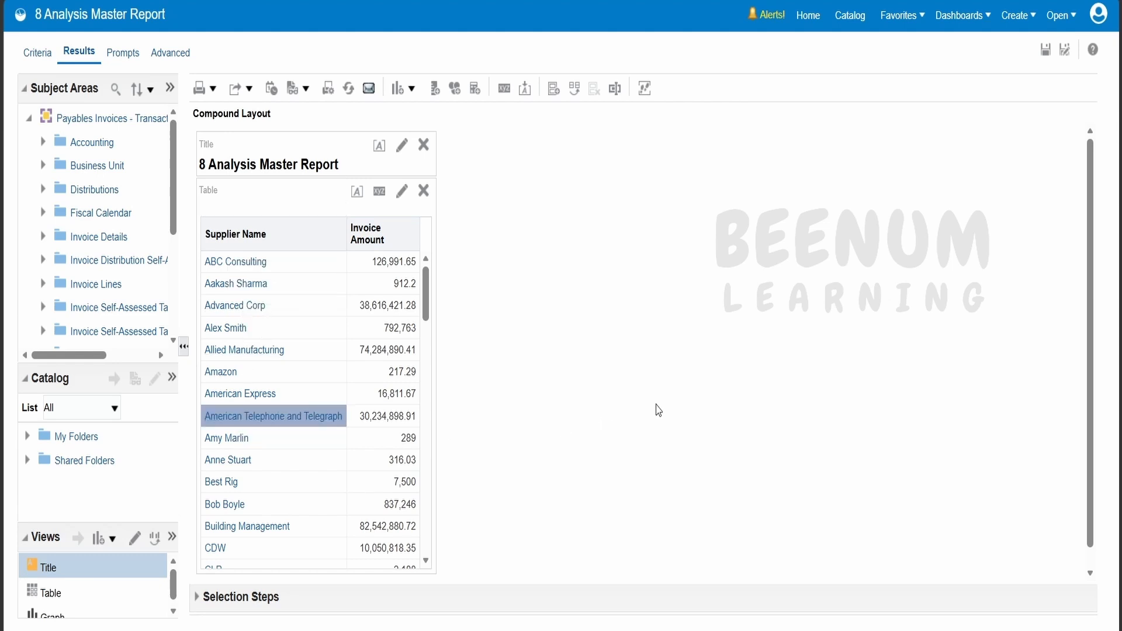
click(1042, 51)
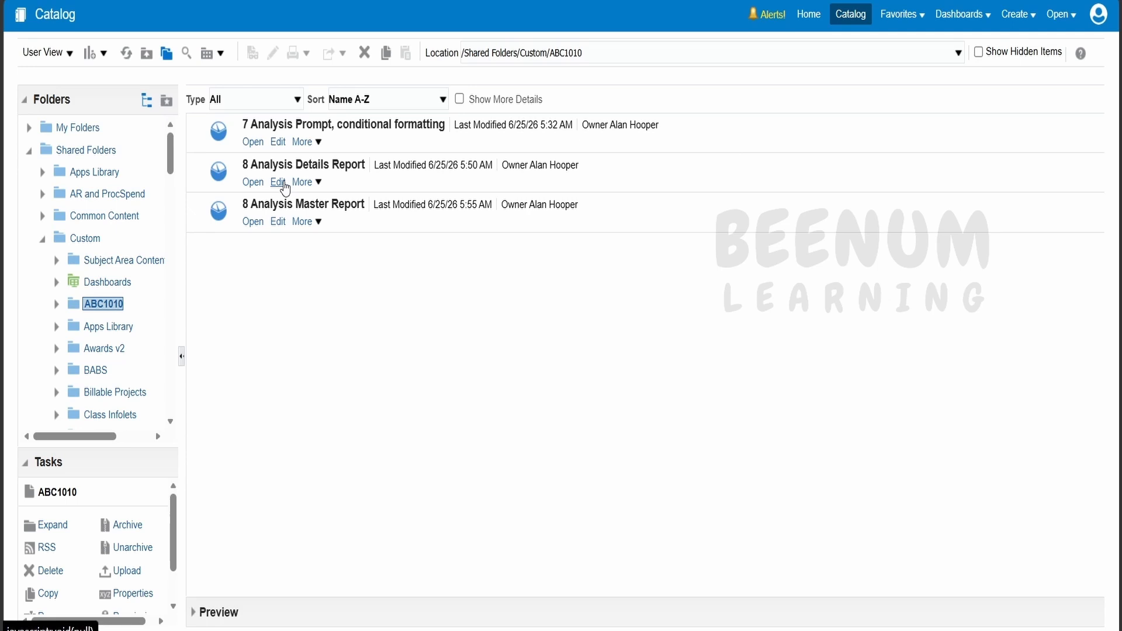
Add an "is prompted" filter on the Supplier Name column of 8 Analysis Details Report and save the report.
click(278, 182)
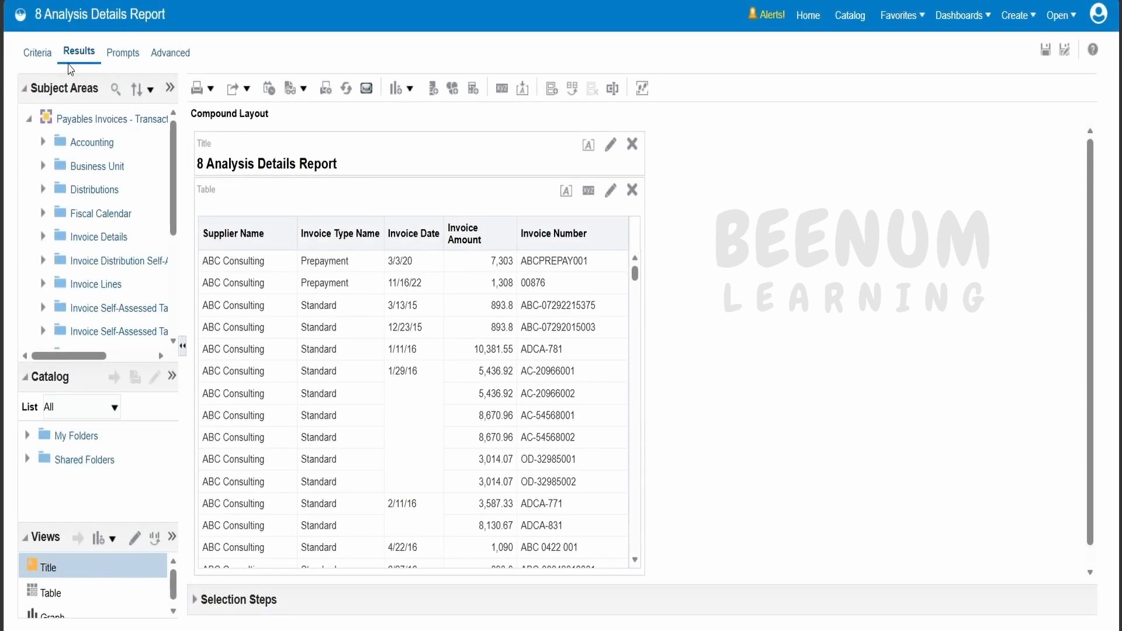
click(50, 60)
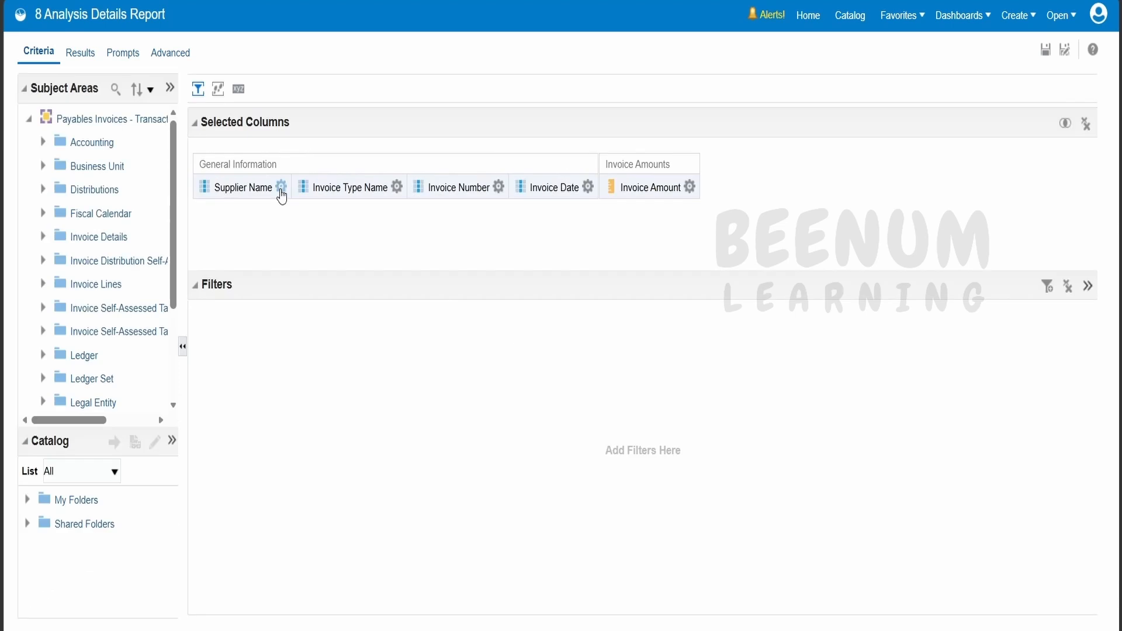
click(281, 187)
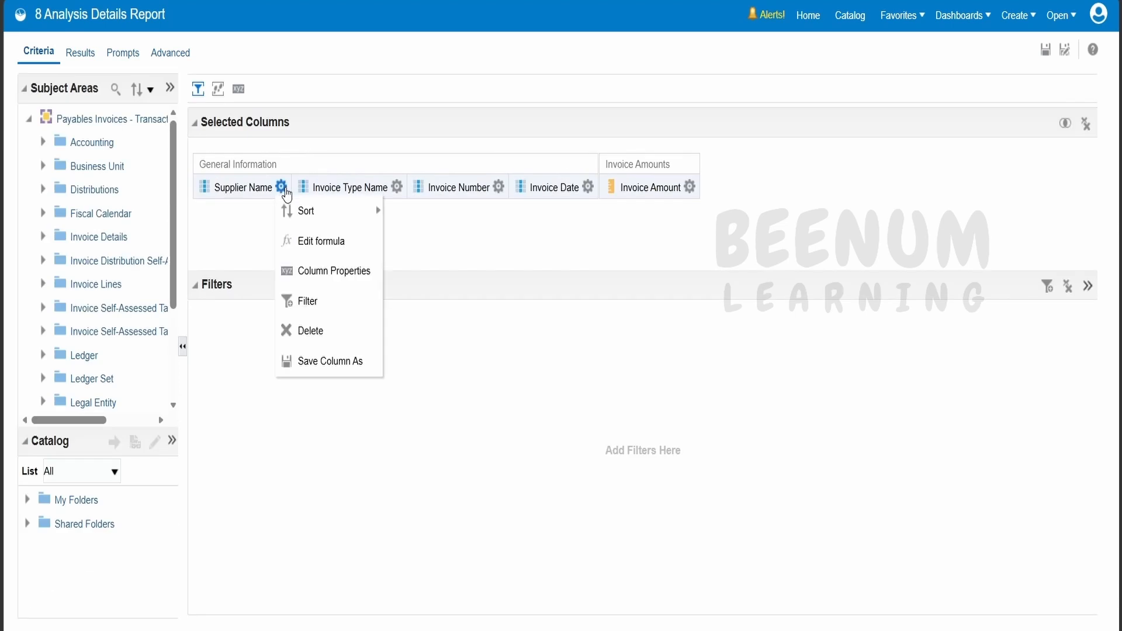
click(307, 301)
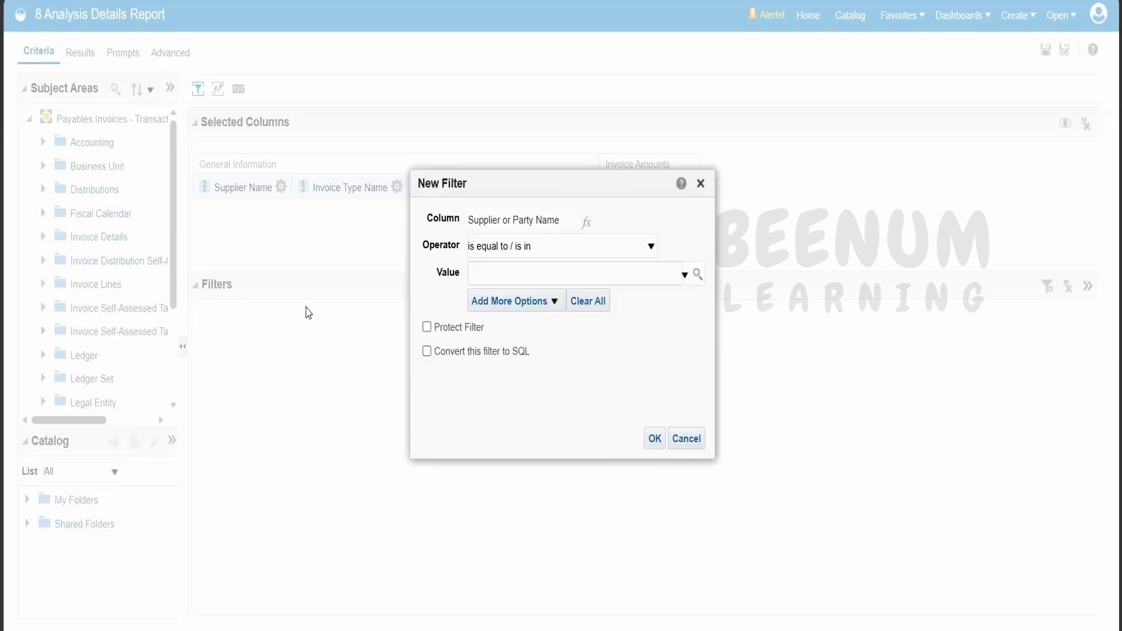
click(509, 245)
scroll(528, 396, down, 2)
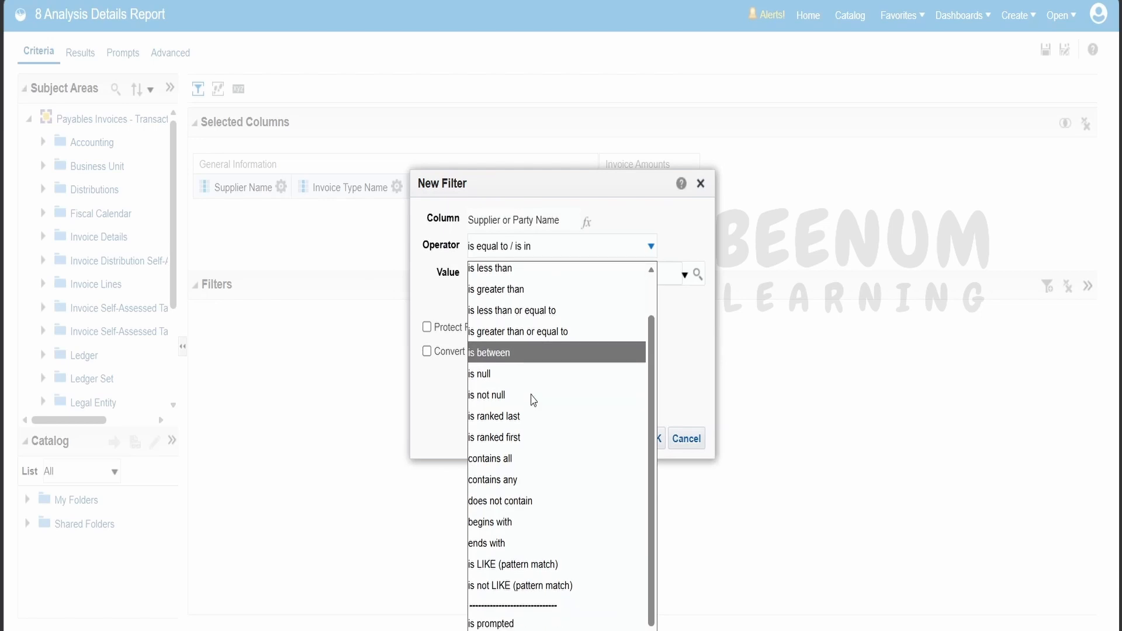
click(513, 618)
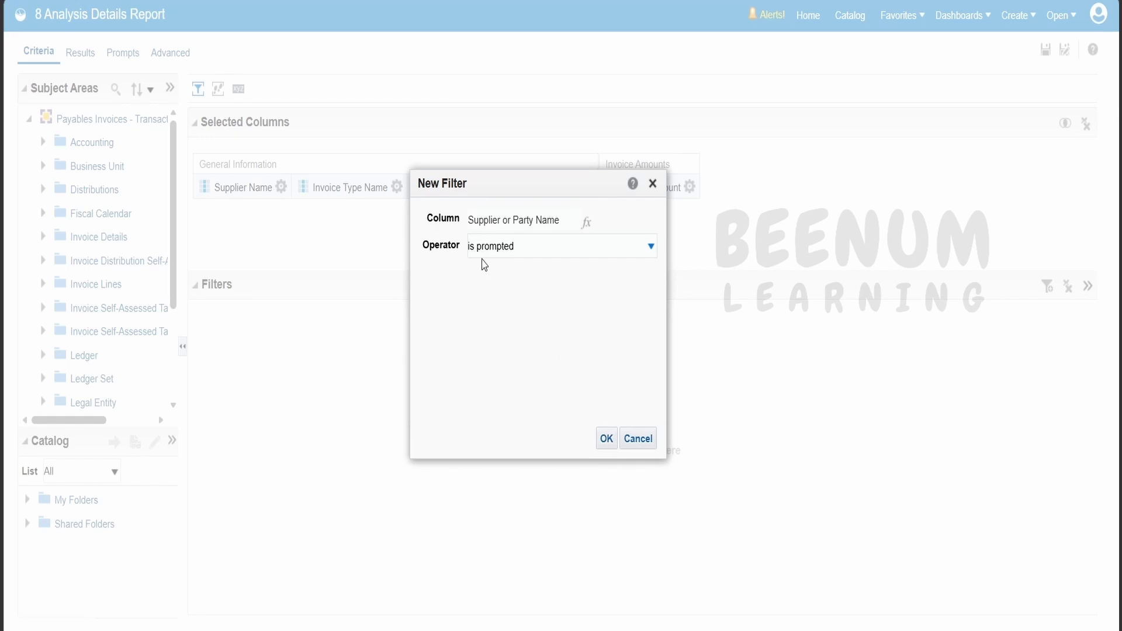
click(604, 439)
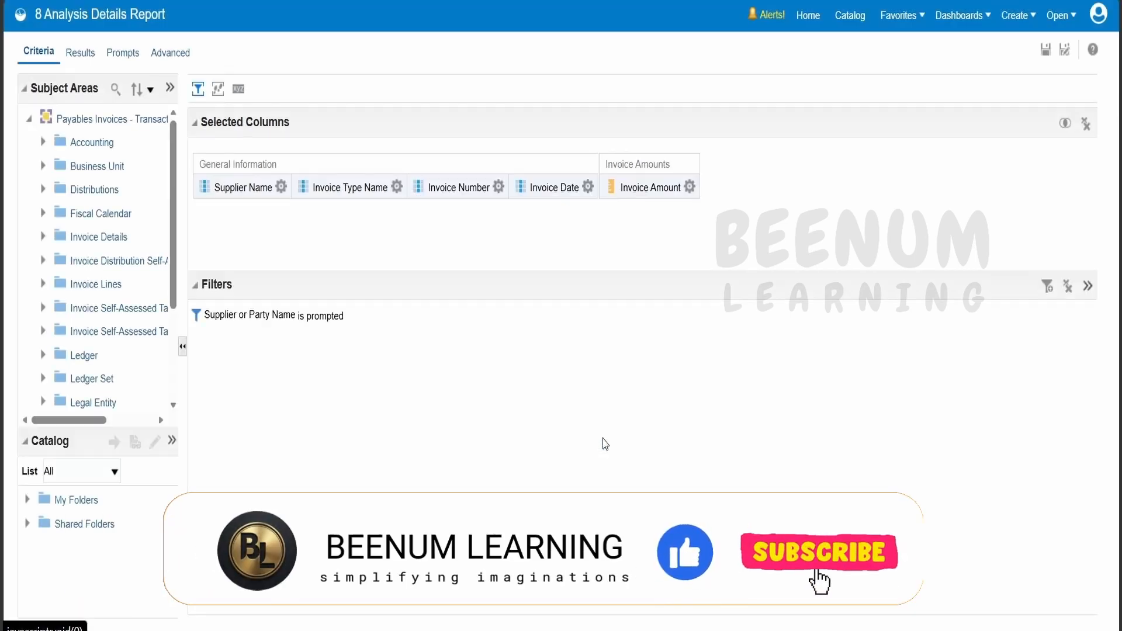
click(1047, 51)
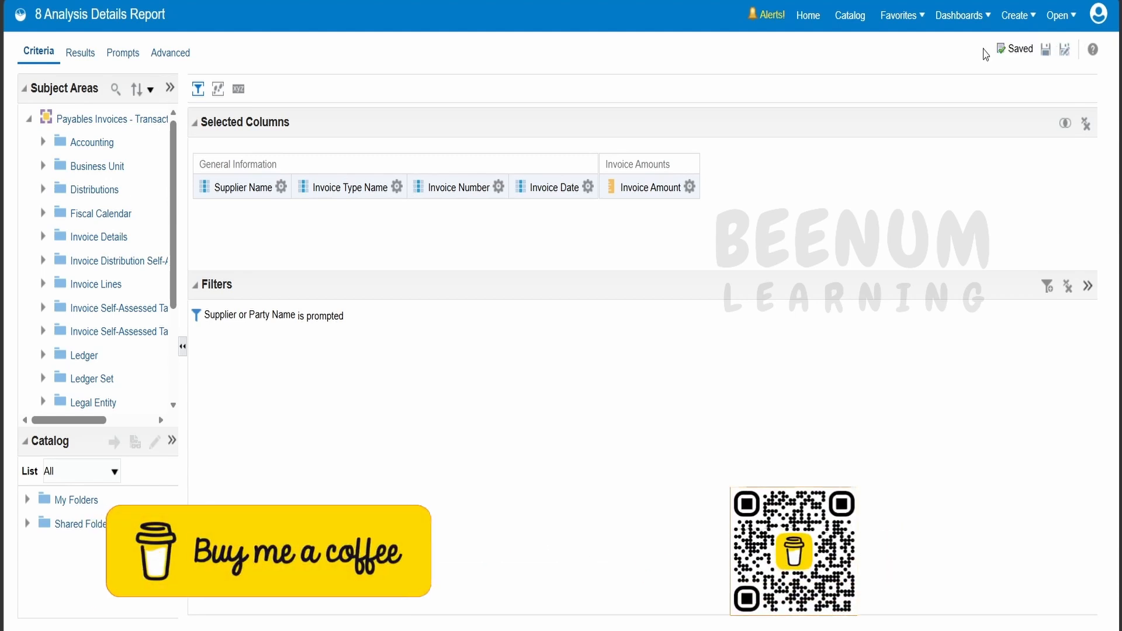
Open 8 Analysis Master Report from the catalog and view all invoices of an individual supplier through its action link.
click(851, 17)
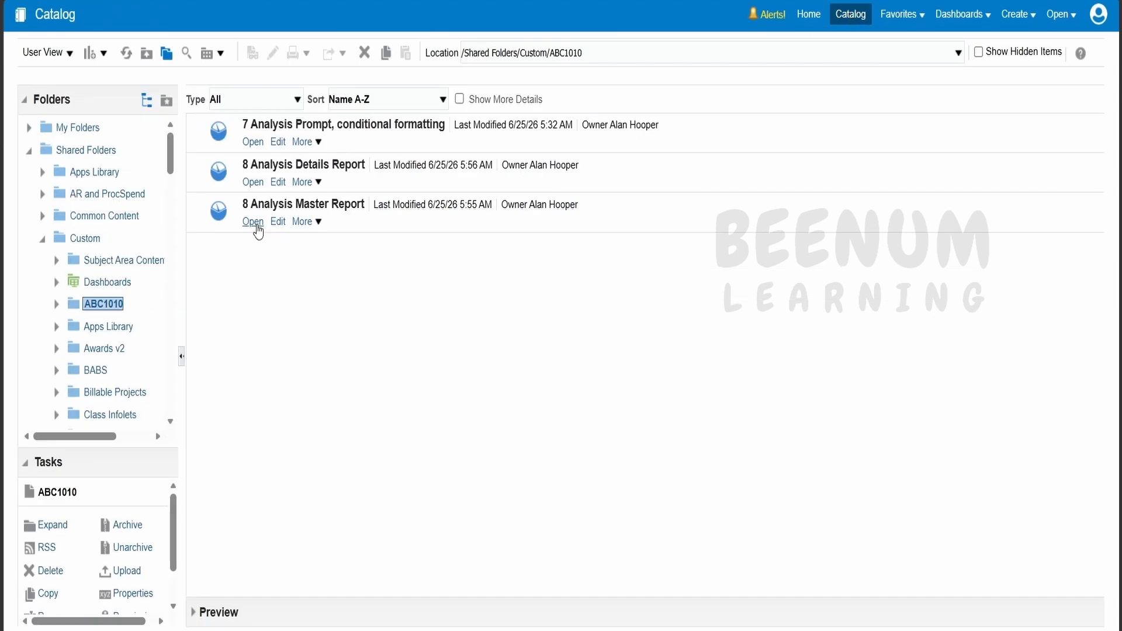
click(255, 226)
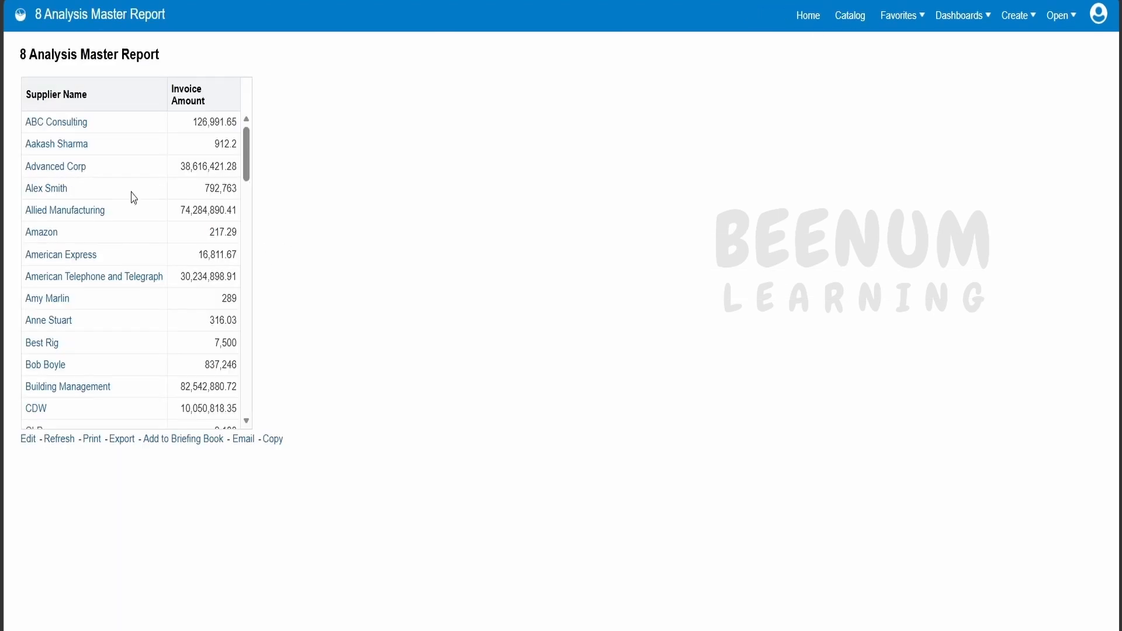
click(47, 303)
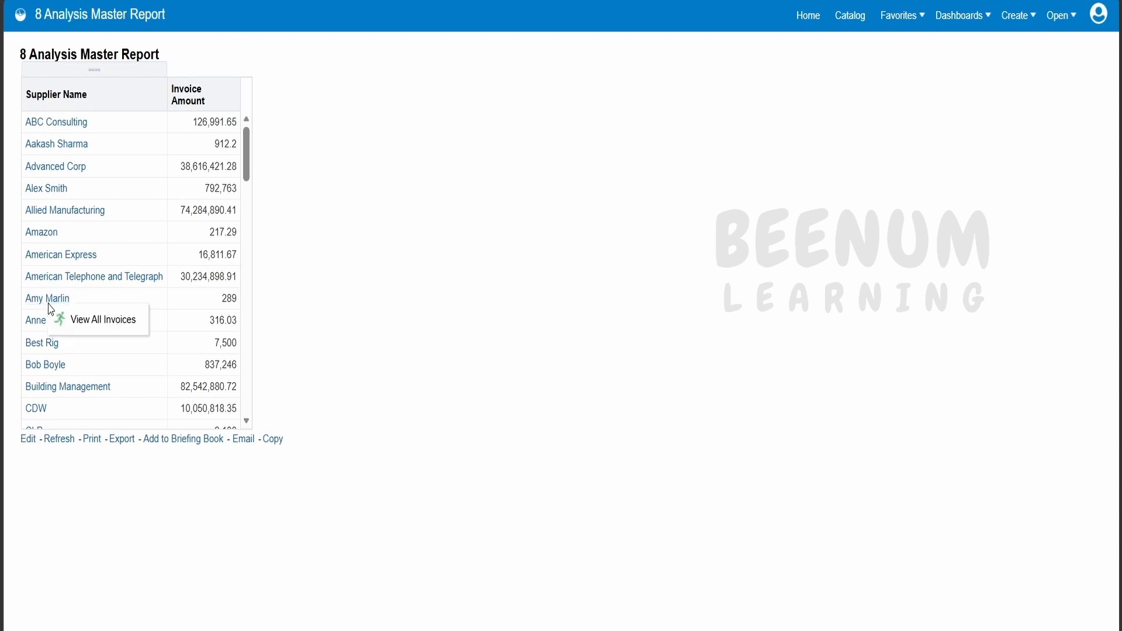
click(91, 327)
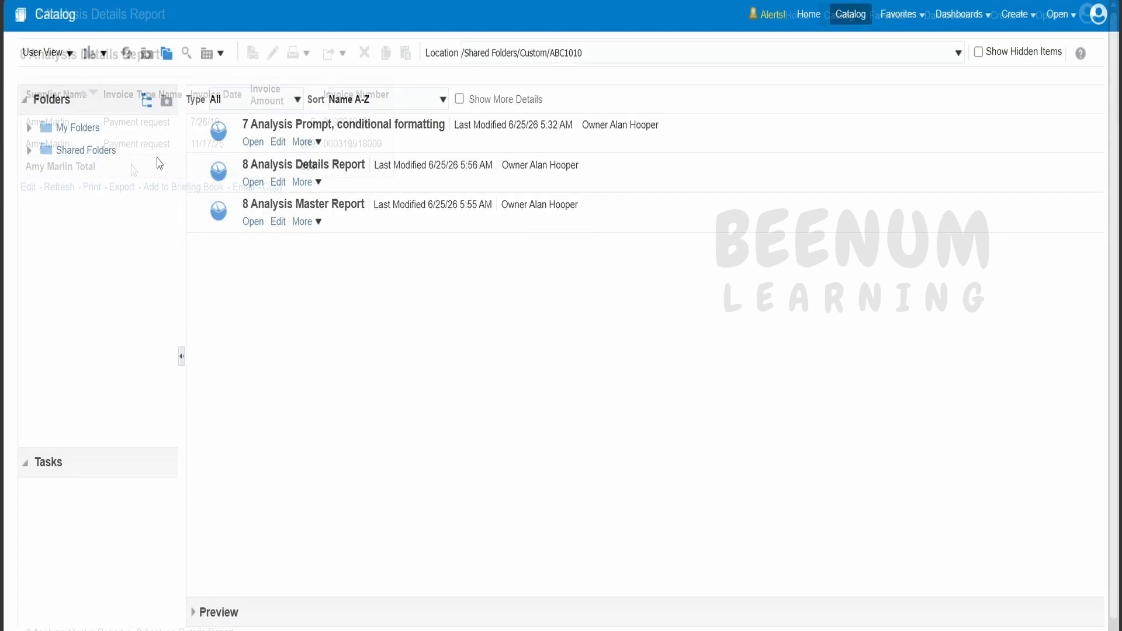
Reopen 8 Analysis Master Report from the catalog and view all invoices of the supplier CLP.
click(259, 222)
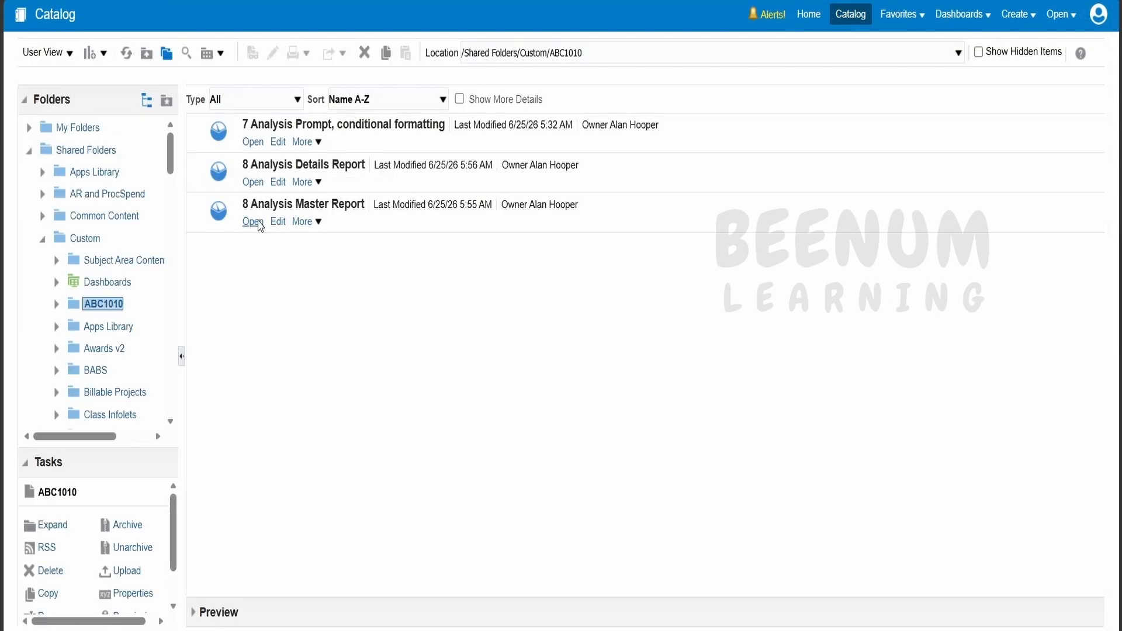
scroll(61, 380, down, 2)
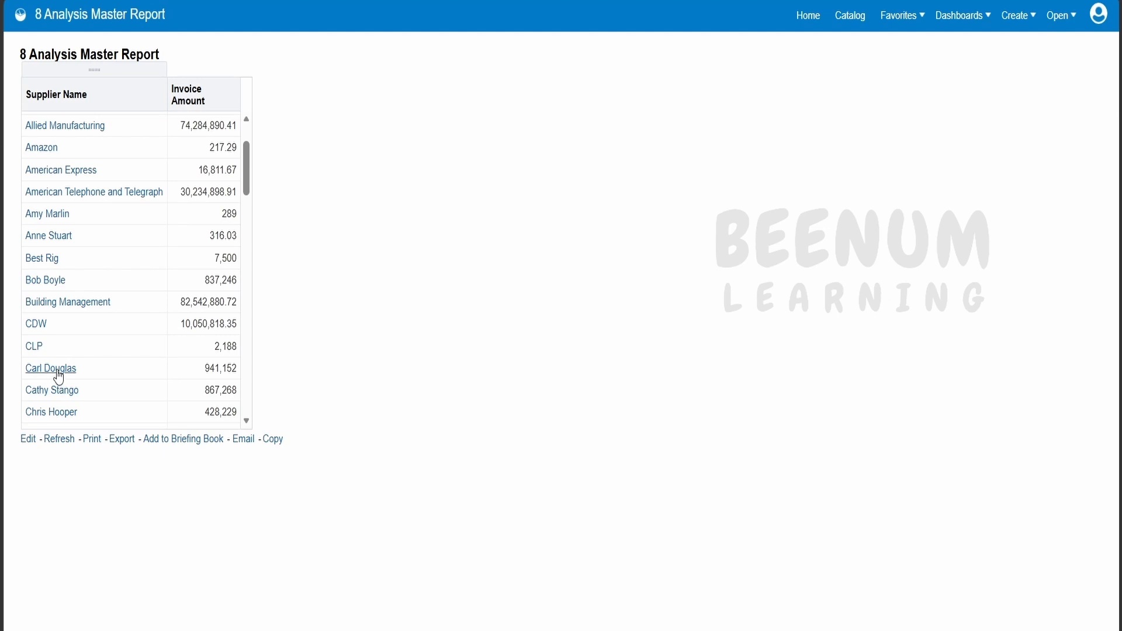
click(32, 349)
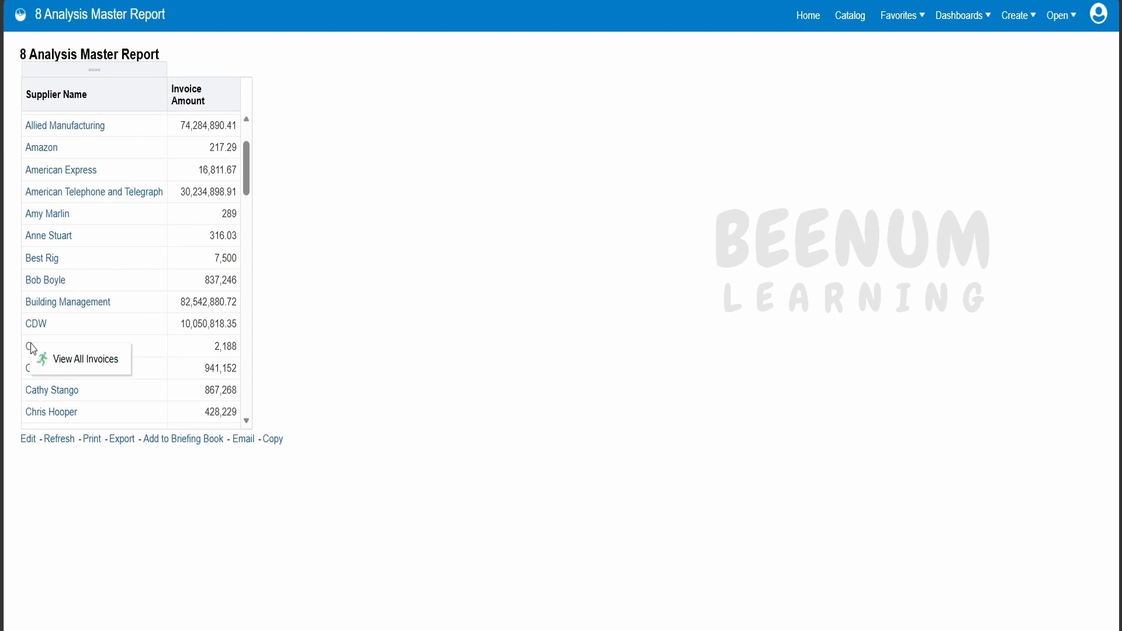
click(52, 361)
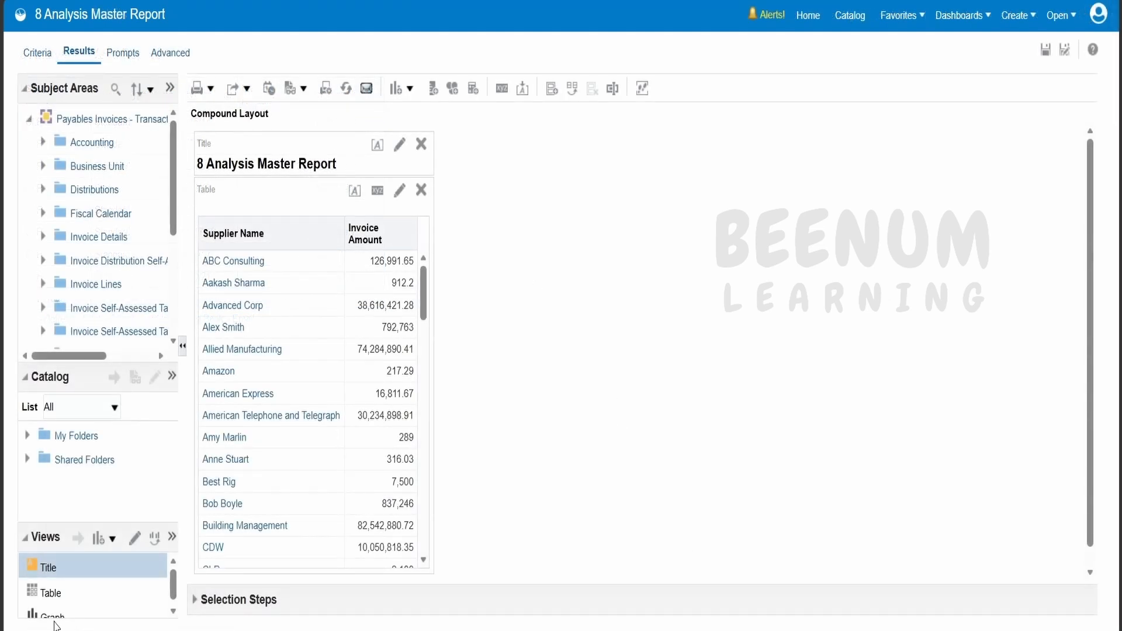
Enlarge the Views pane in the master report's editor to show its full list and look over the supplier table.
scroll(58, 610, down, 1)
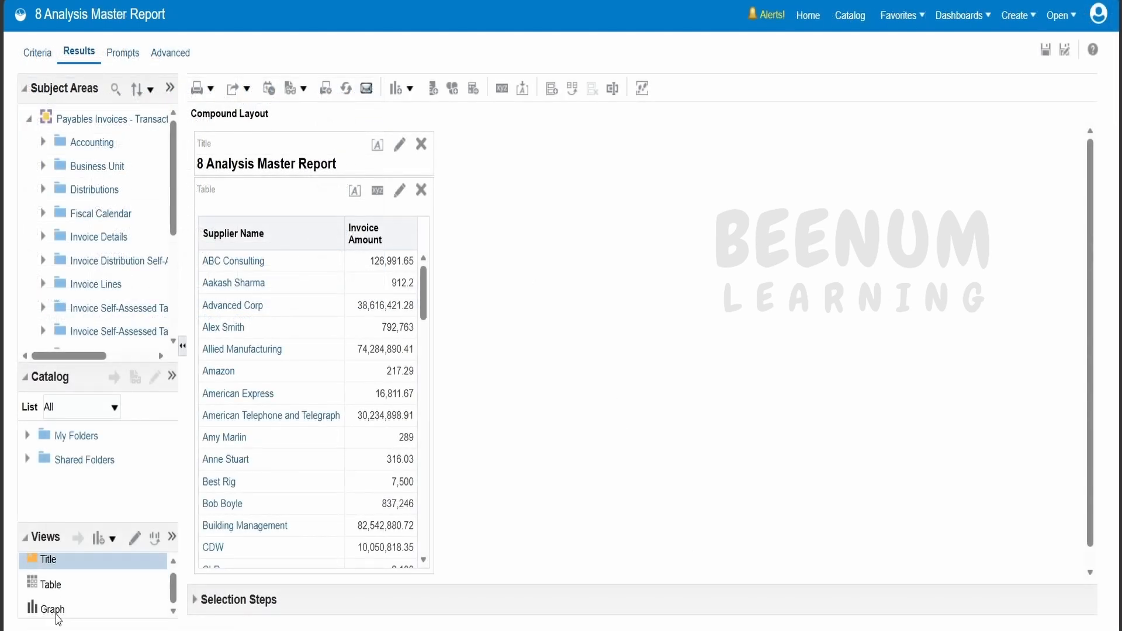
drag(56, 522, 55, 479)
scroll(396, 358, down, 1)
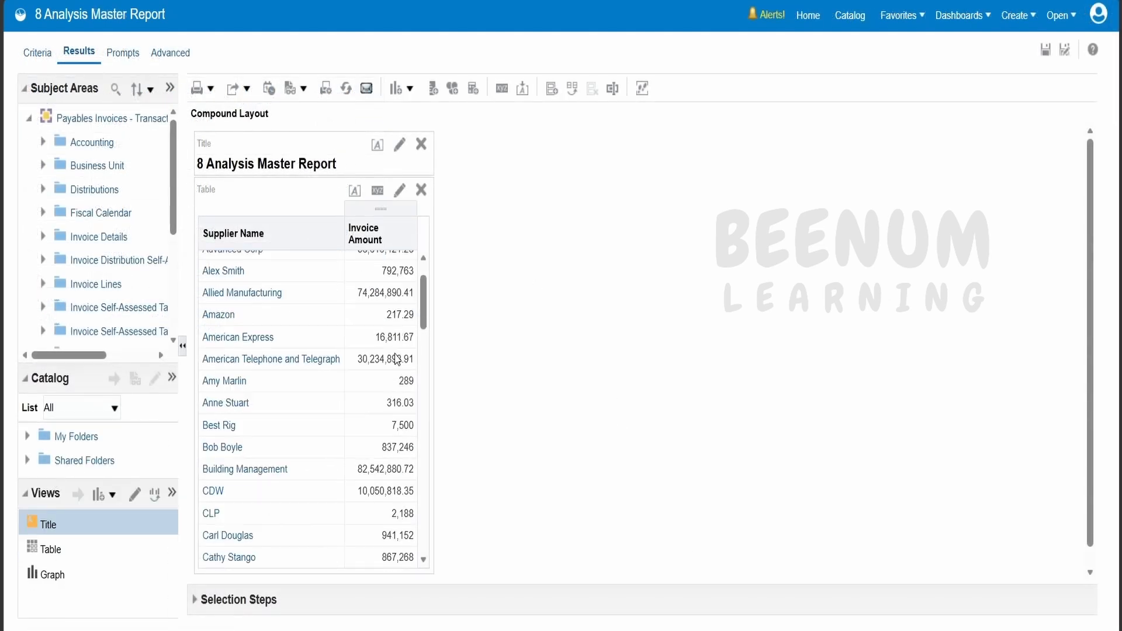
scroll(528, 403, down, 1)
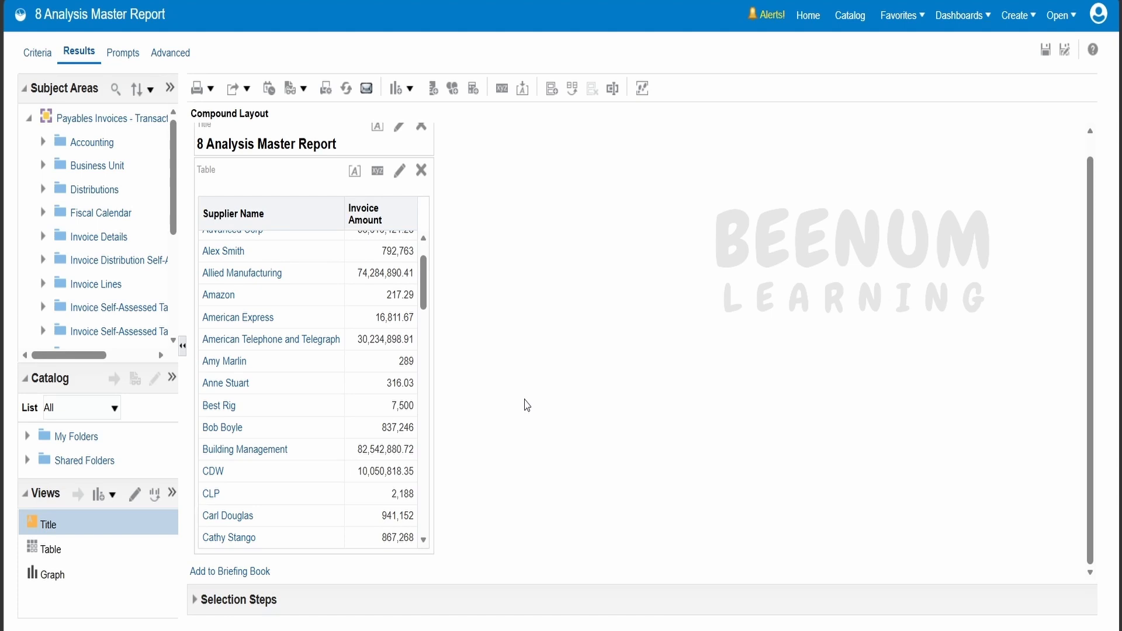
Add the existing Graph view to the compound layout of 8 Analysis Master Report.
scroll(527, 405, up, 1)
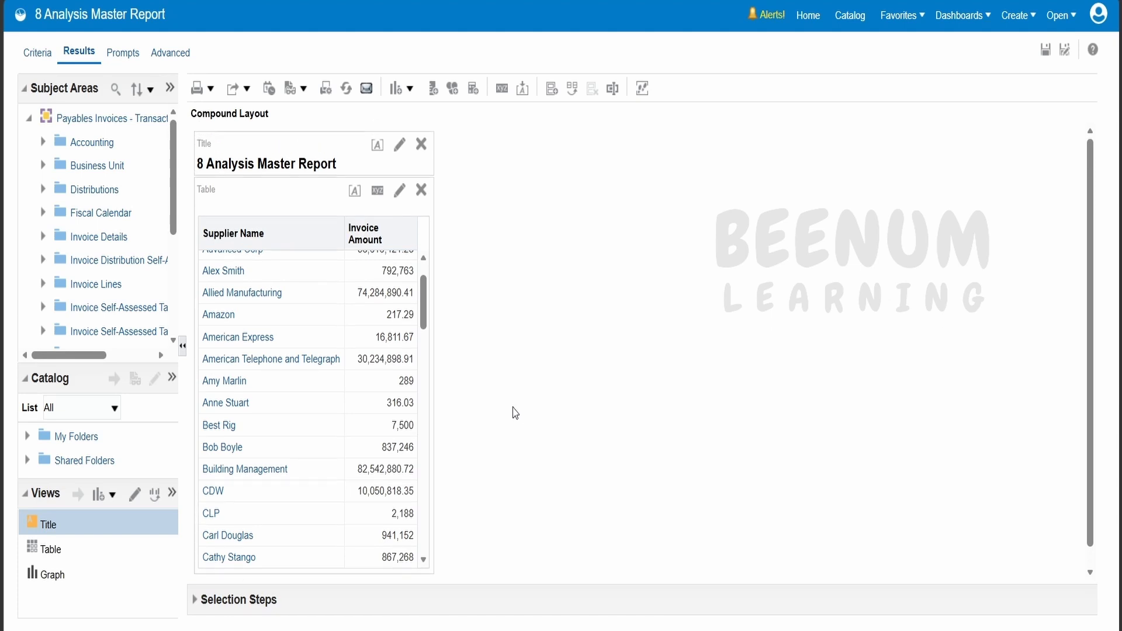
click(50, 552)
click(69, 579)
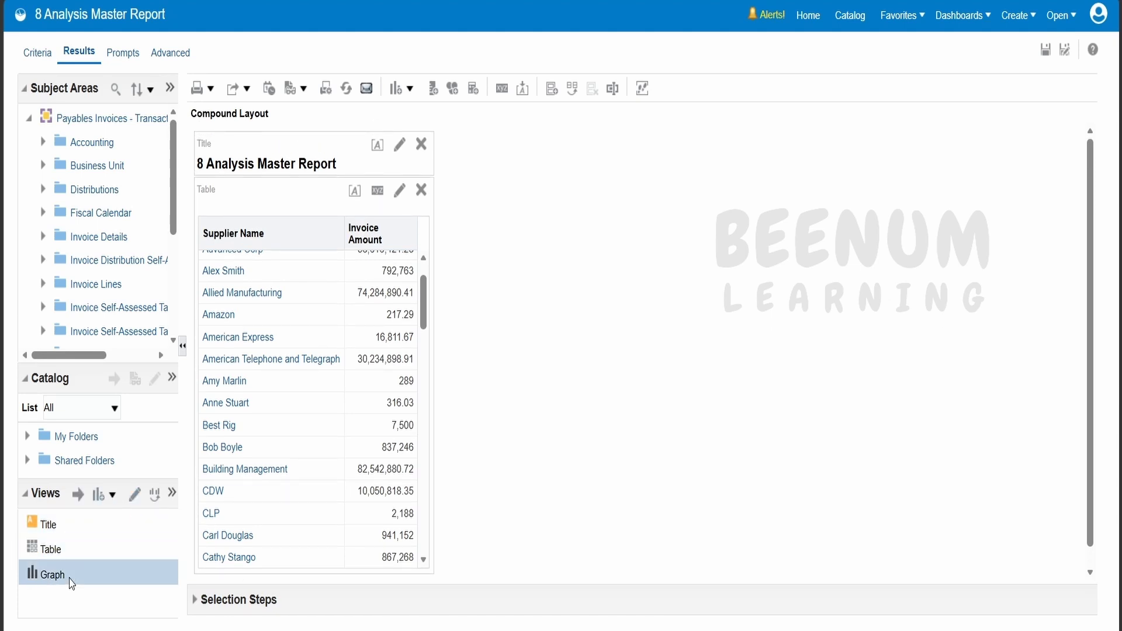
click(78, 494)
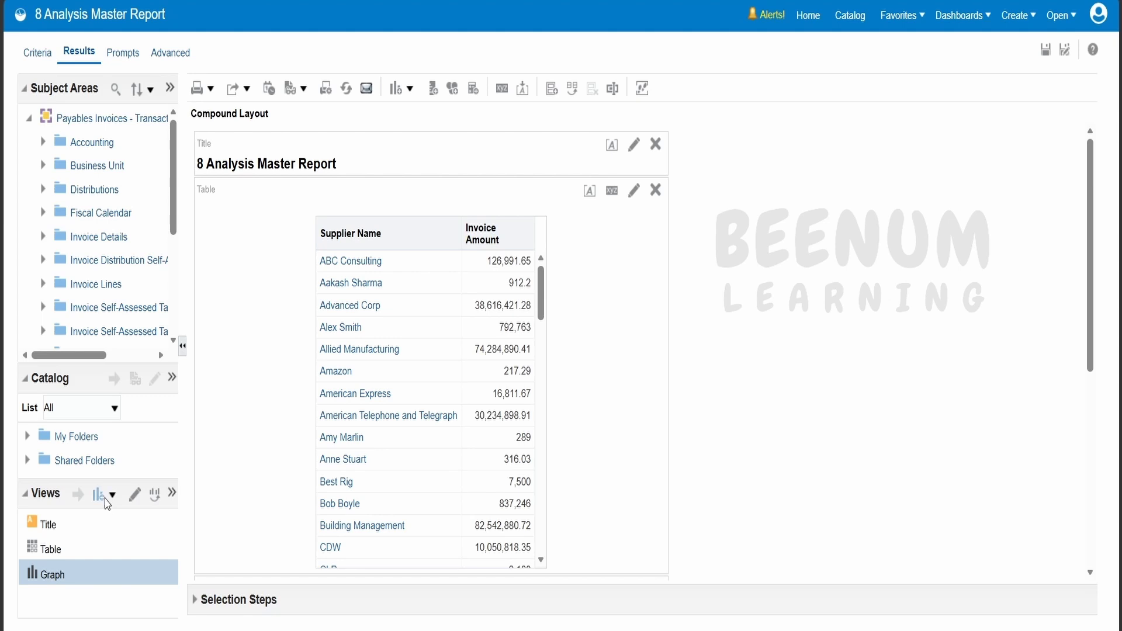
click(412, 90)
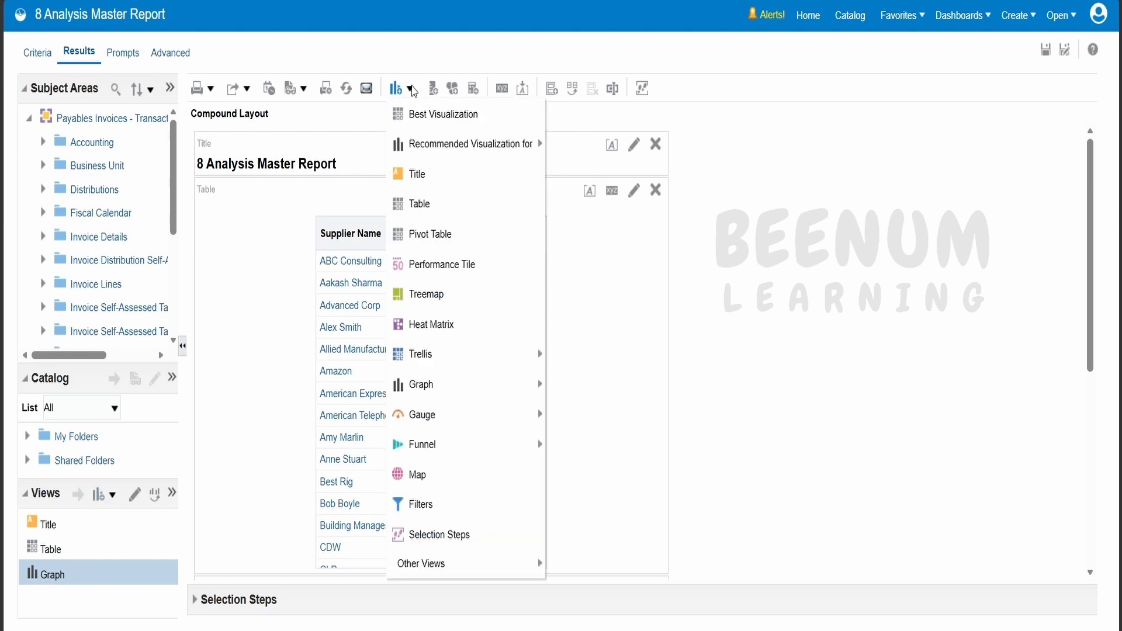
mouse_move(444, 383)
mouse_move(637, 89)
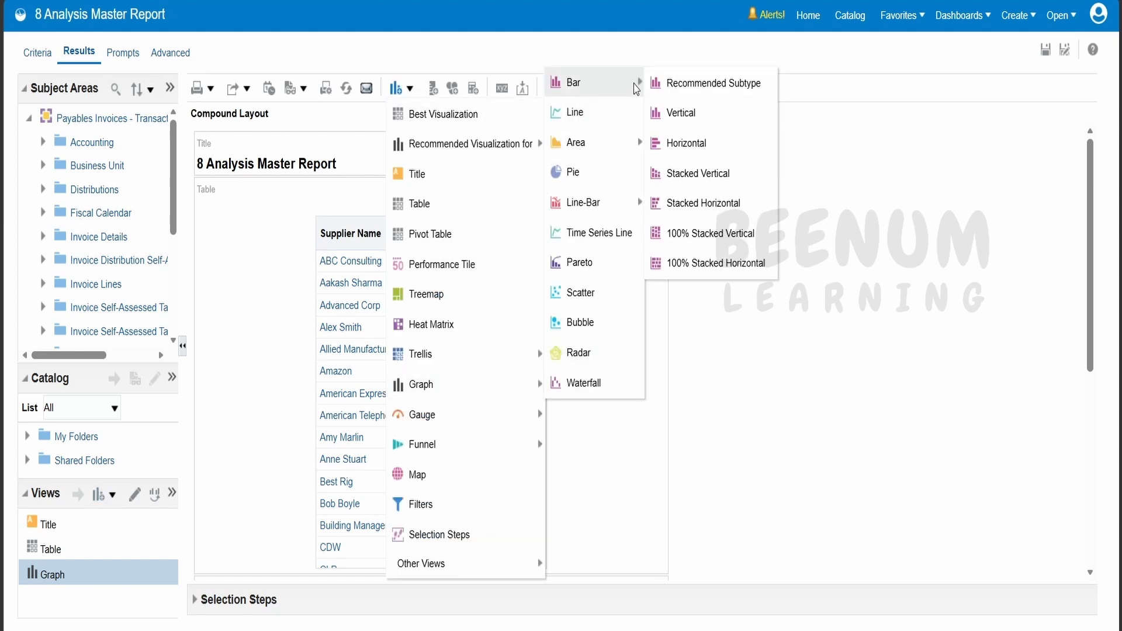
click(737, 374)
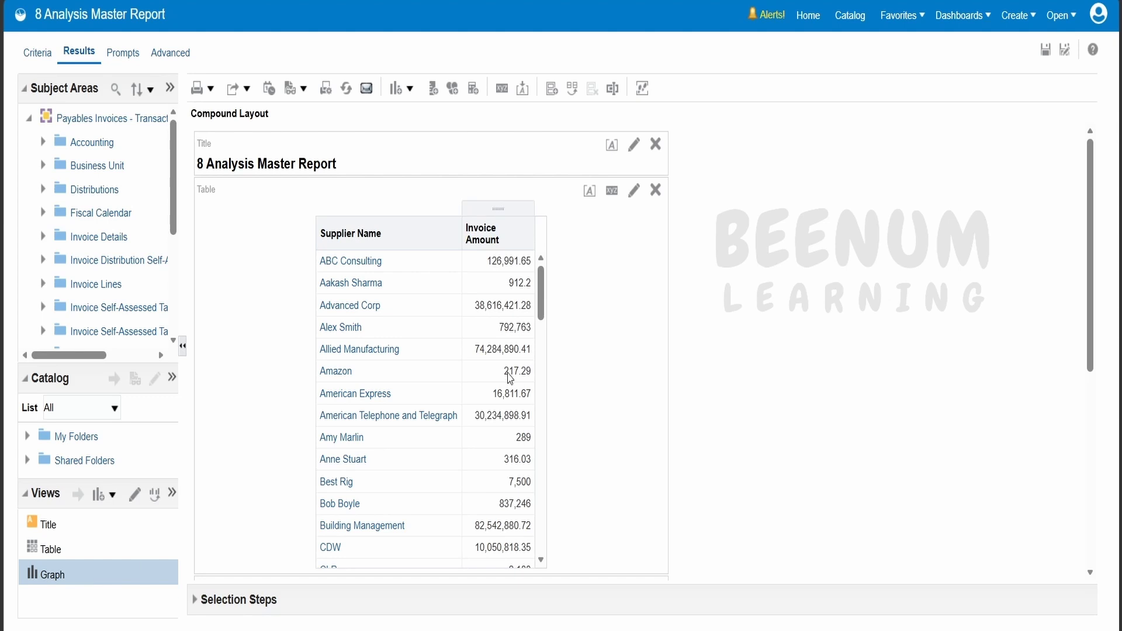
Look over the added invoice amount graph beneath the supplier table and save the master report.
click(78, 496)
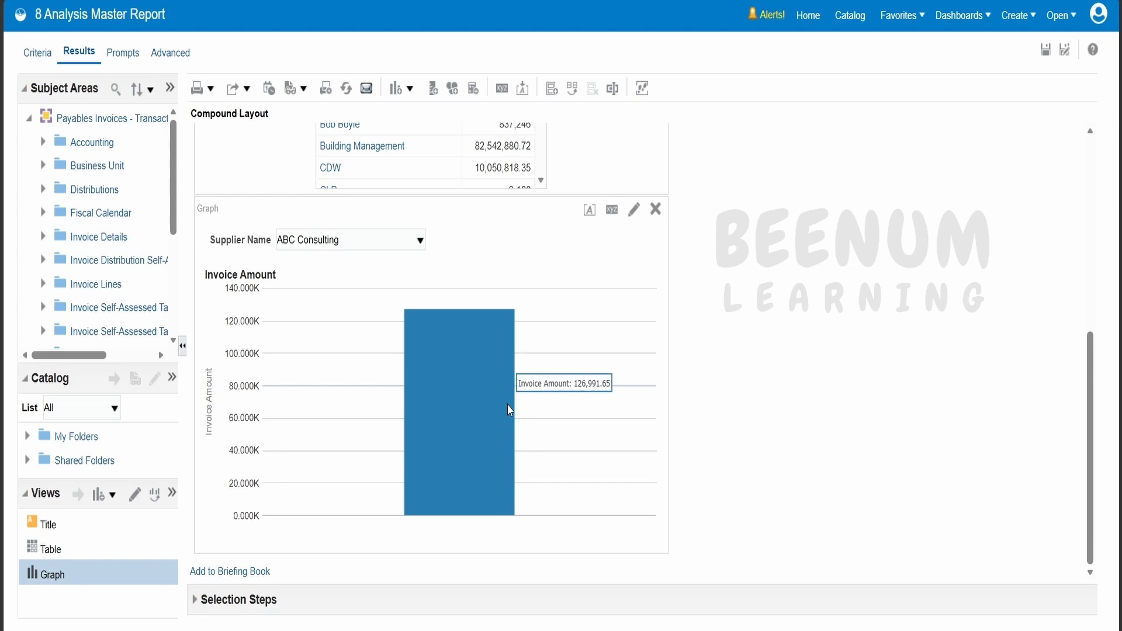
scroll(510, 409, up, 5)
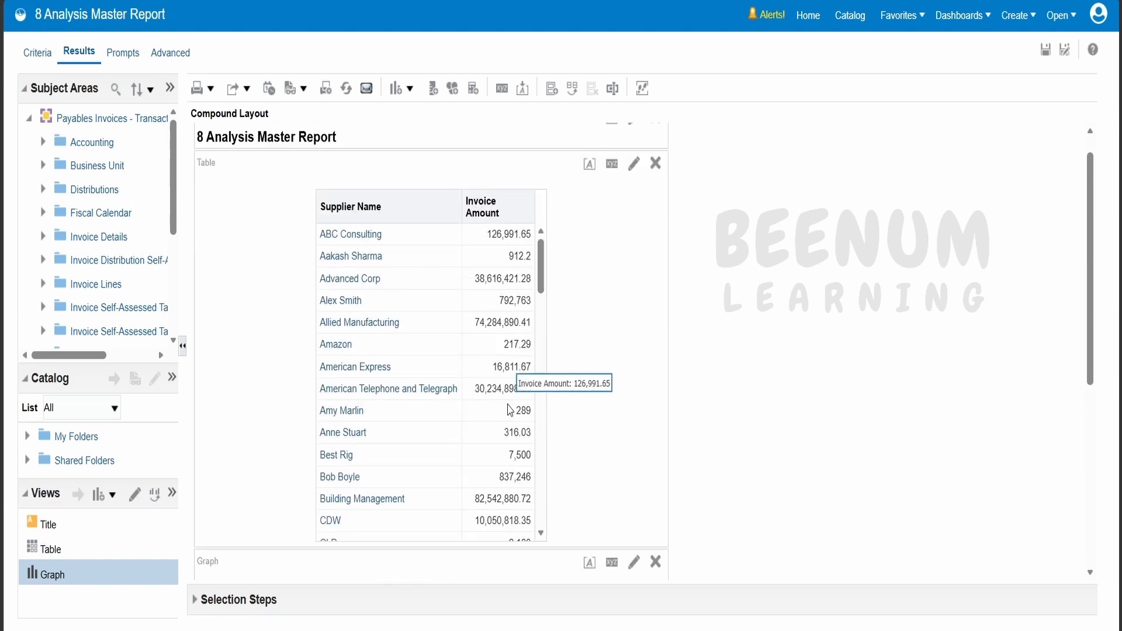
click(1046, 52)
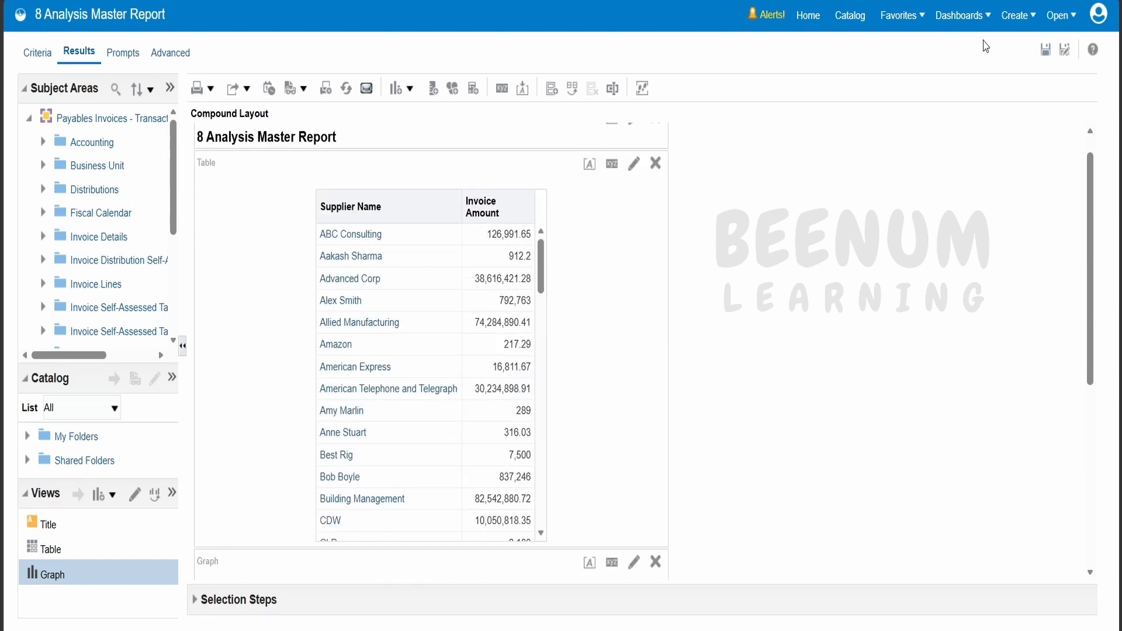
Open 8 Analysis Master Report from the catalog and examine the invoice amount bar in its graph.
click(847, 24)
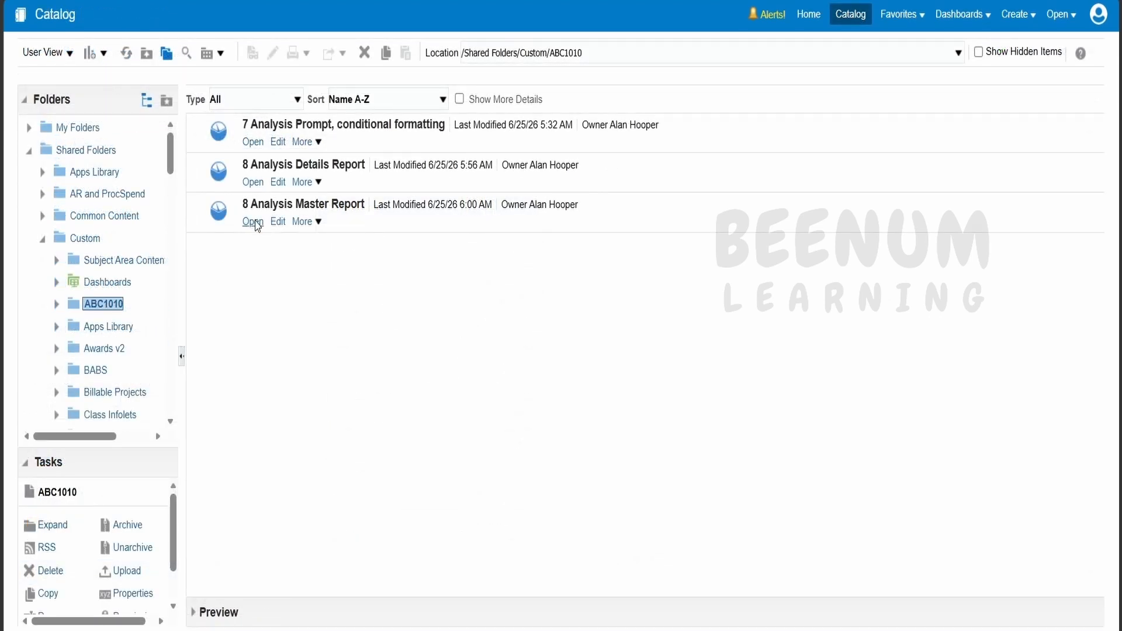
click(253, 222)
scroll(484, 278, down, 3)
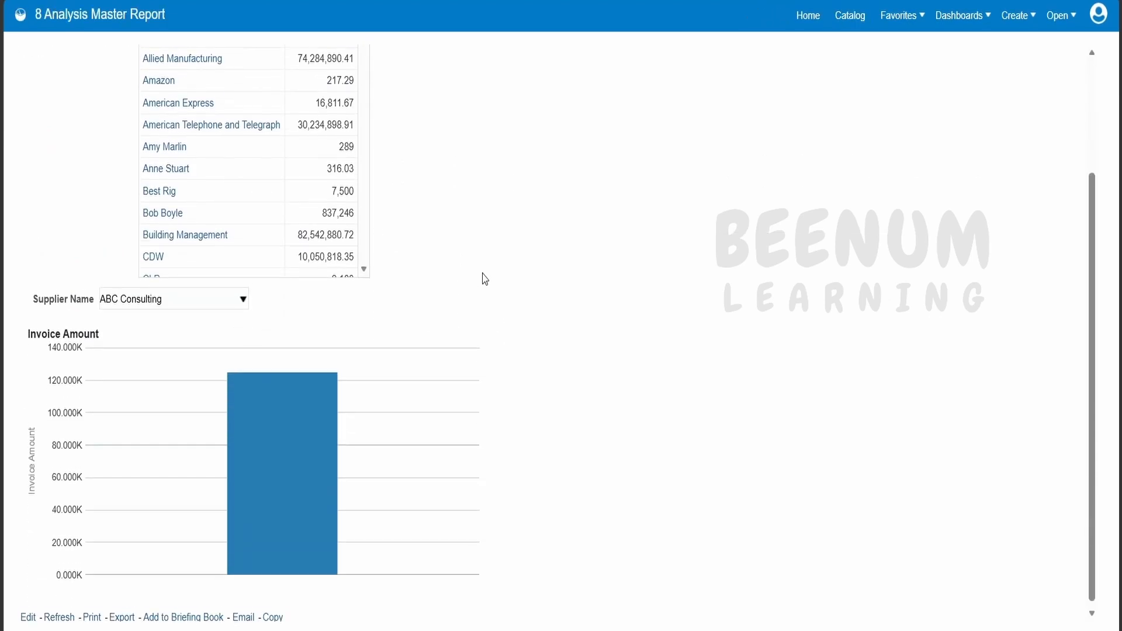
mouse_move(258, 420)
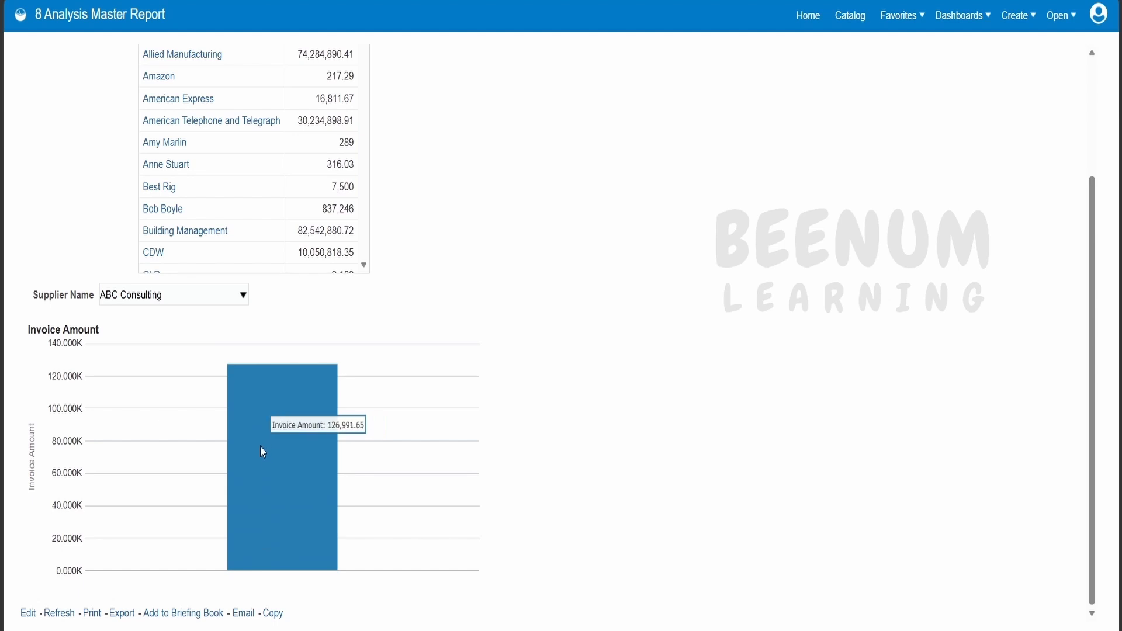
Set the graph's Supplier Name prompt to CDW and check the bar's invoice amount.
click(157, 297)
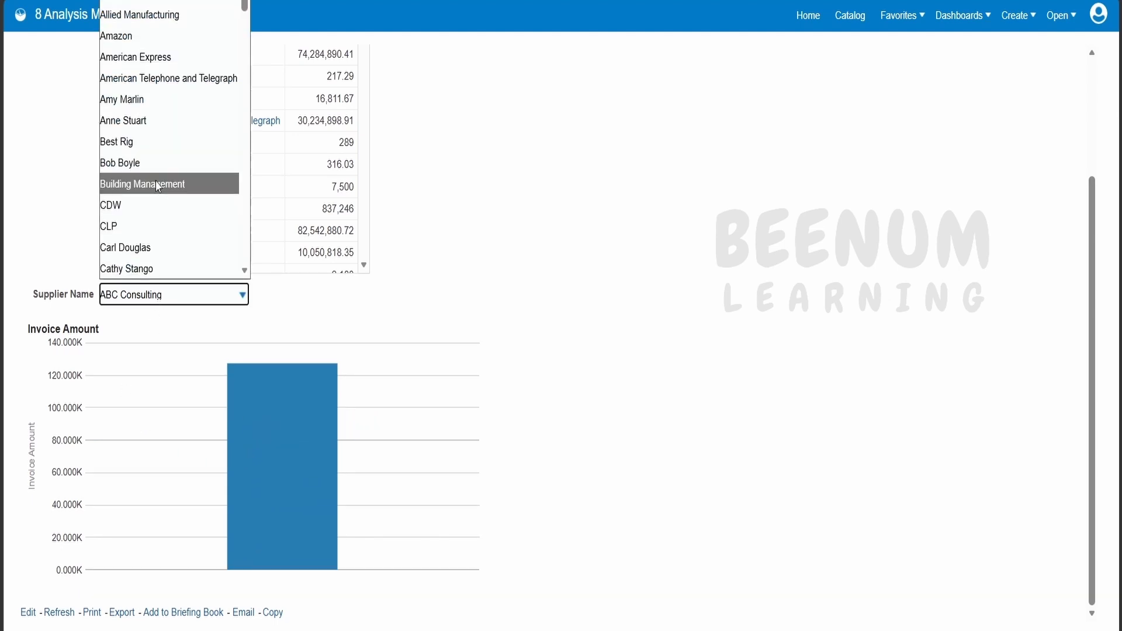
scroll(149, 112, down, 3)
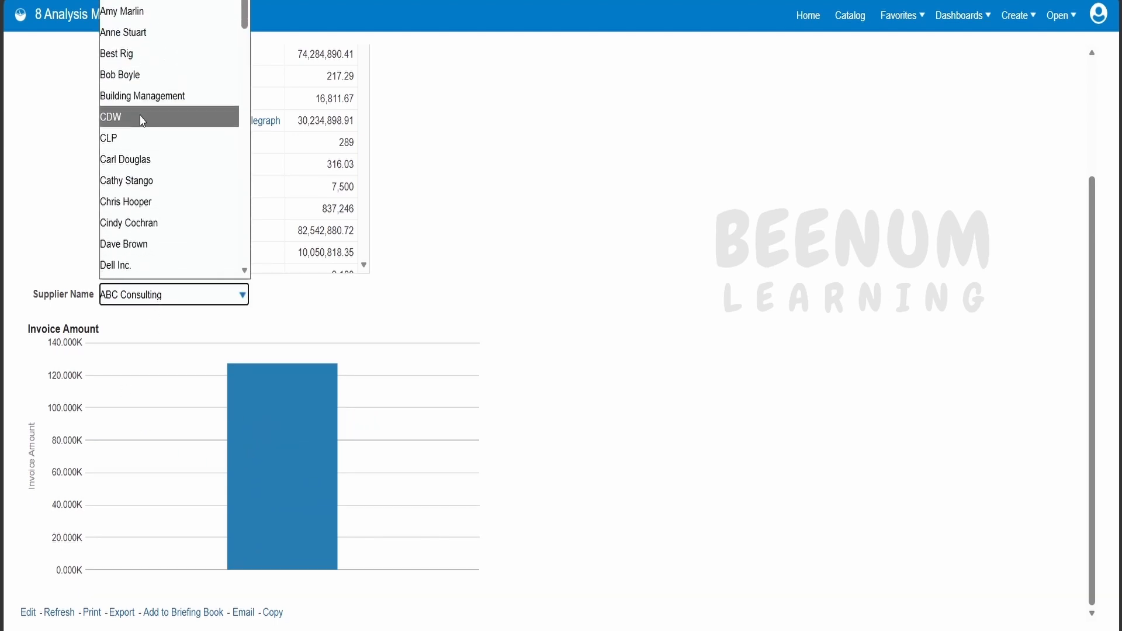
click(143, 116)
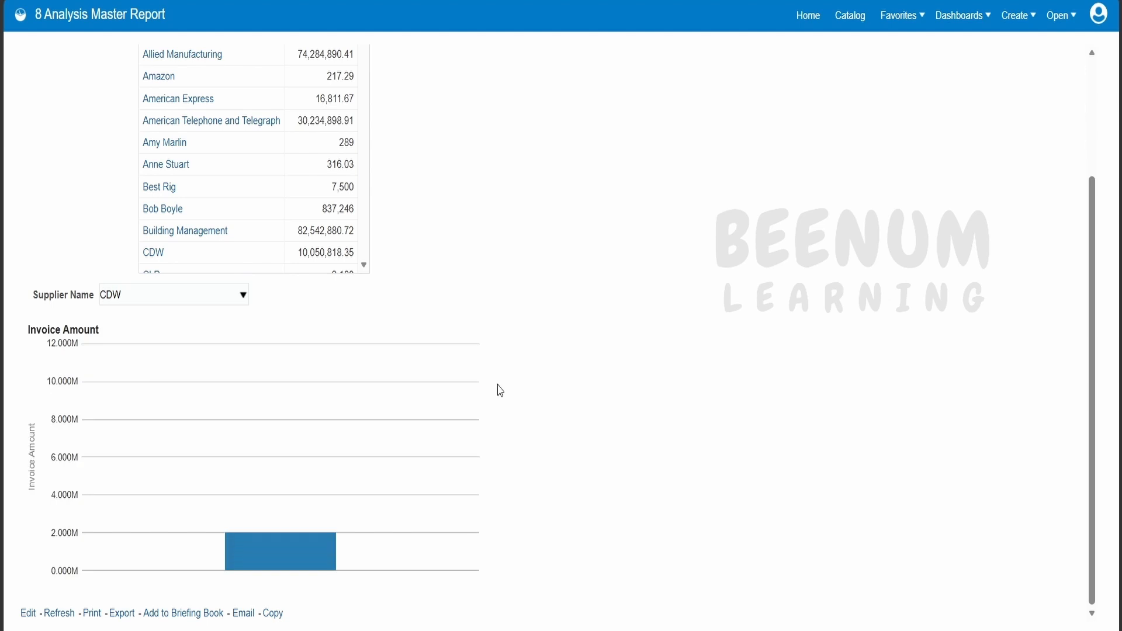
mouse_move(275, 460)
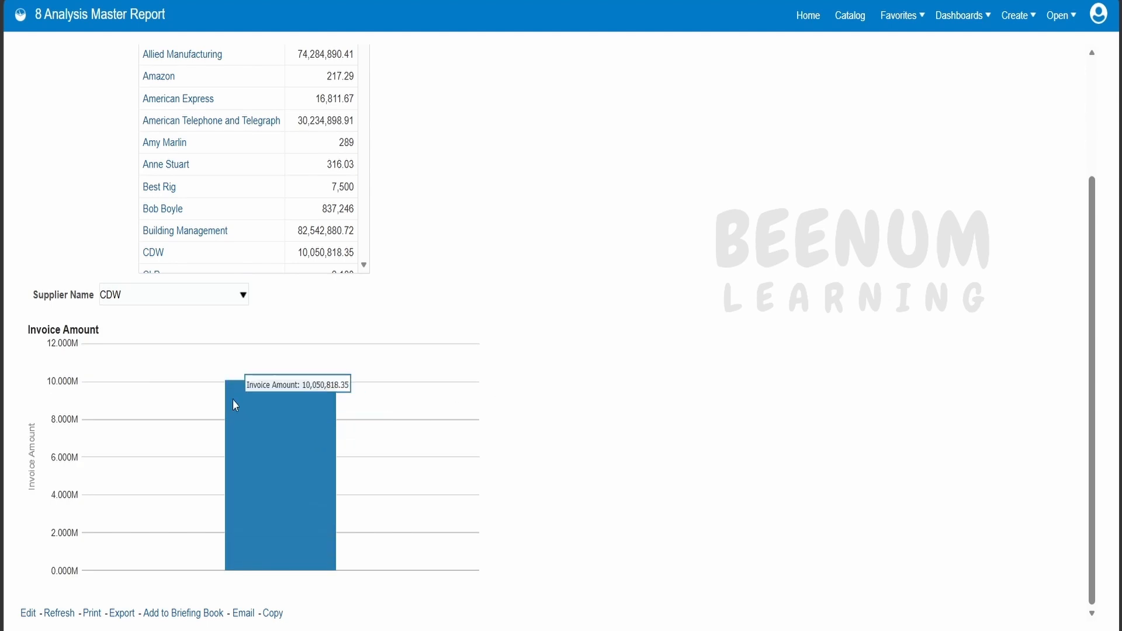
Look through the graph prompt's supplier list and set Supplier Name to Best Rig.
click(221, 295)
click(363, 209)
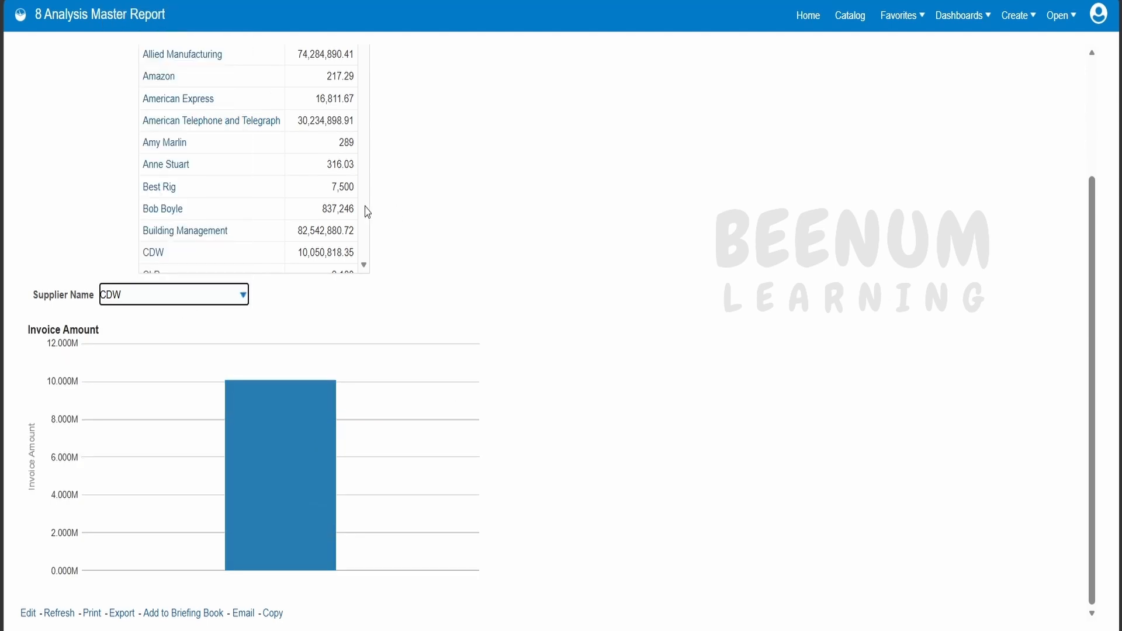
click(147, 295)
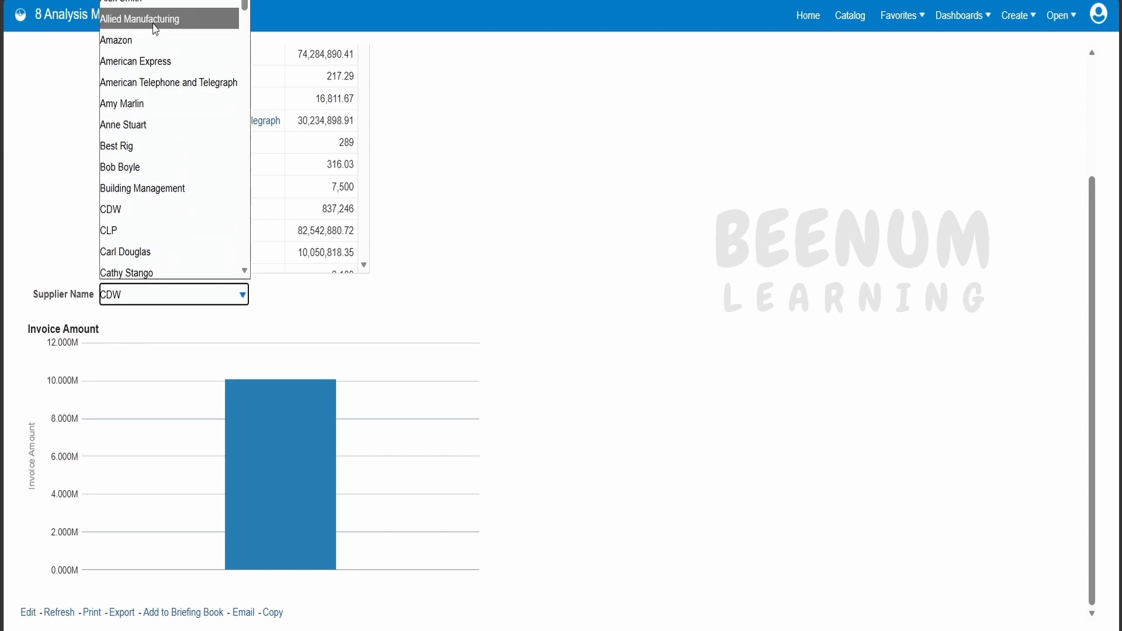
scroll(156, 70, down, 4)
scroll(158, 79, up, 4)
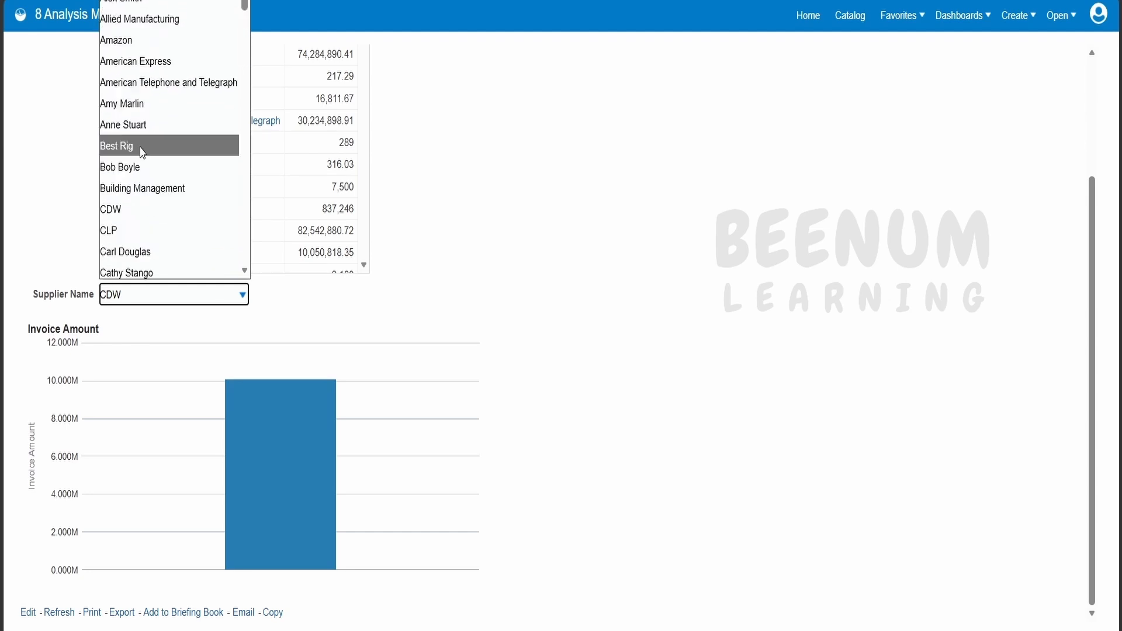
click(161, 145)
mouse_move(313, 544)
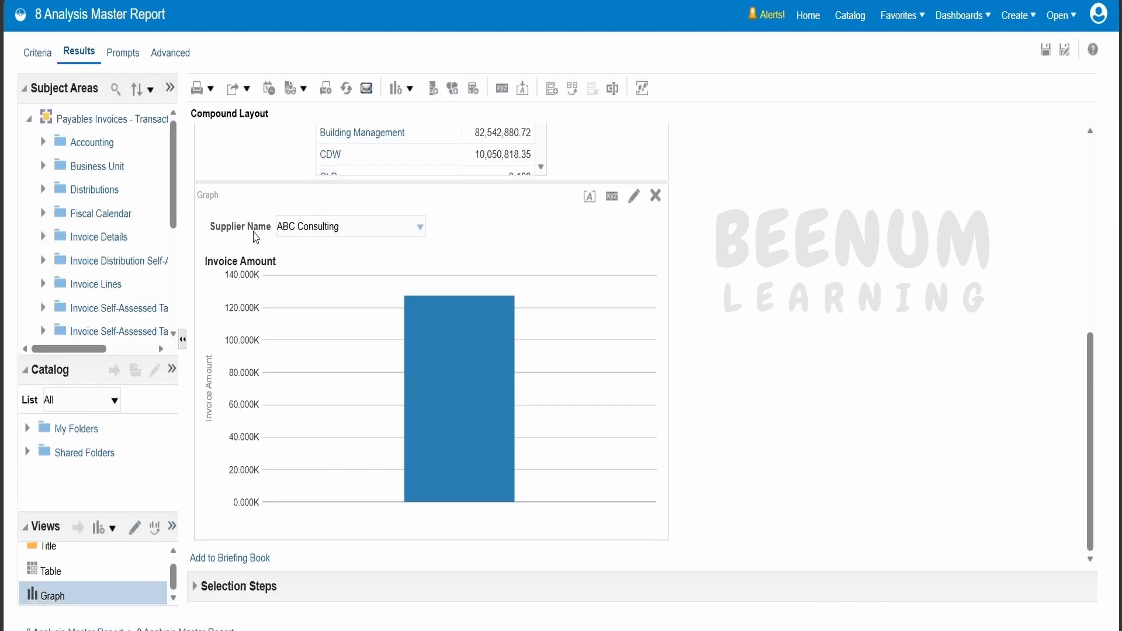
Edit the graph view and move Supplier Name from Graph Prompts to Vary Color By (Horizontal Axis).
click(134, 528)
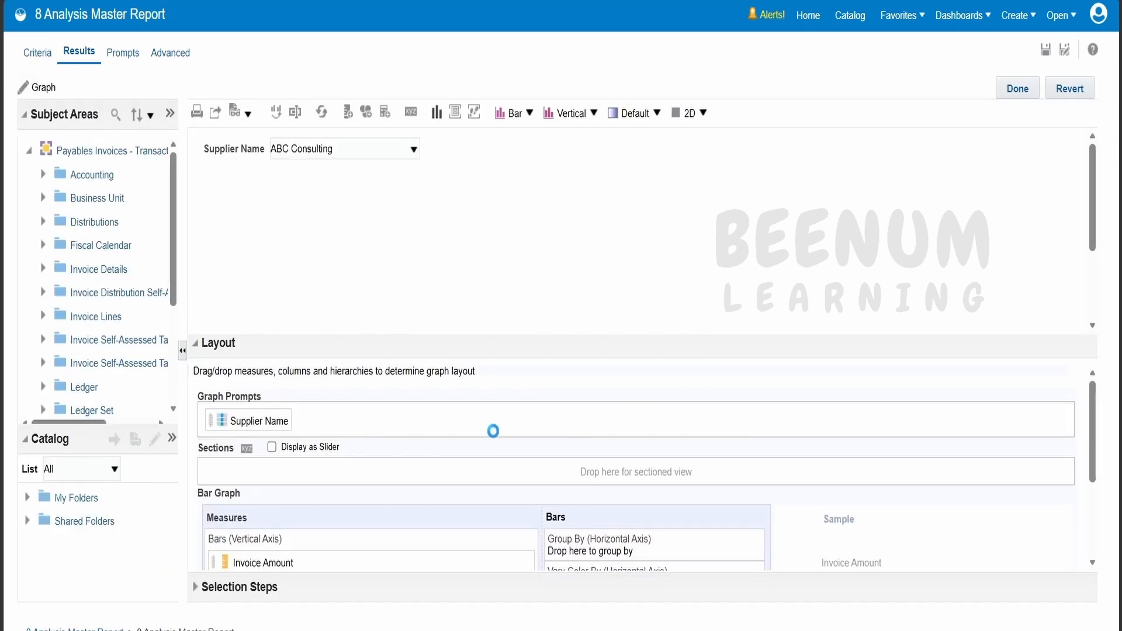
scroll(587, 240, down, 3)
scroll(298, 461, down, 3)
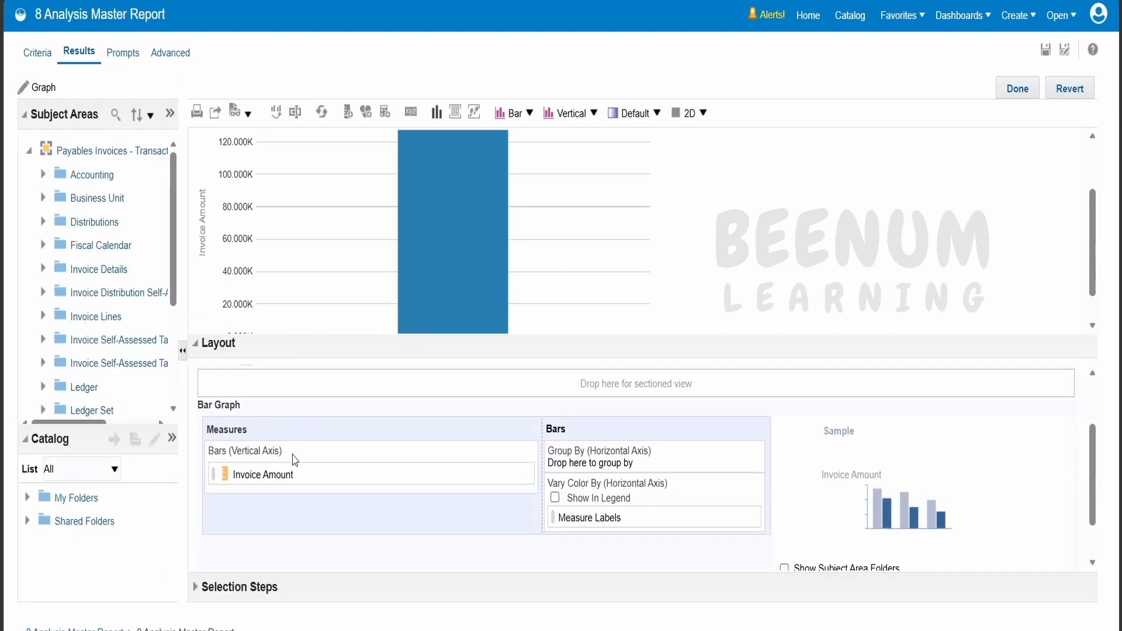
scroll(295, 455, up, 3)
scroll(281, 444, down, 3)
scroll(262, 435, up, 3)
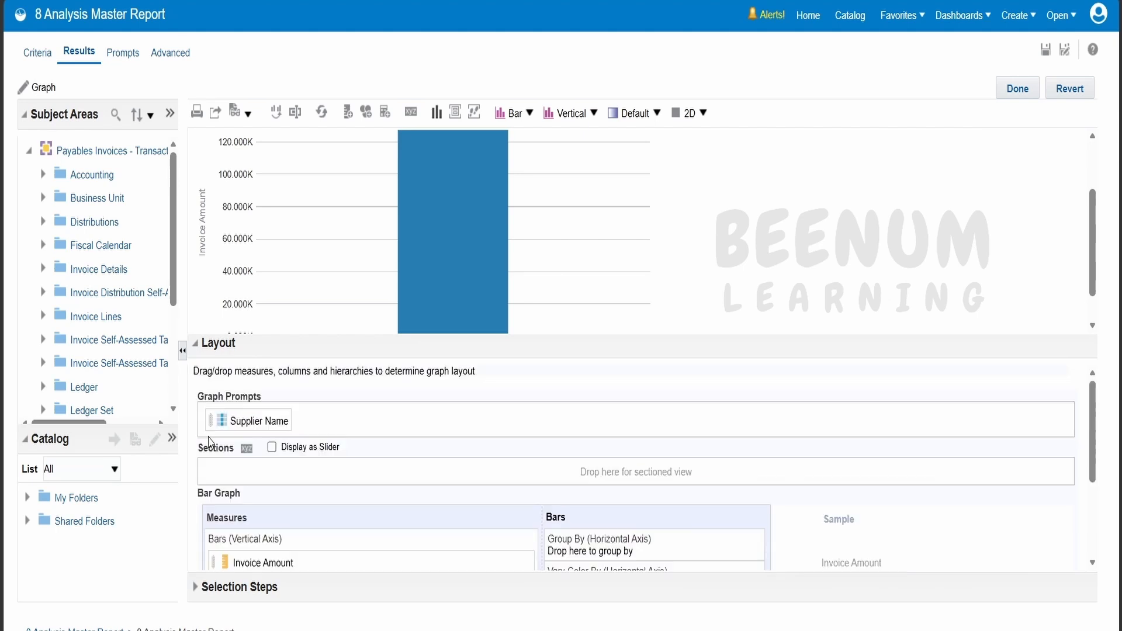
drag(248, 425, 603, 428)
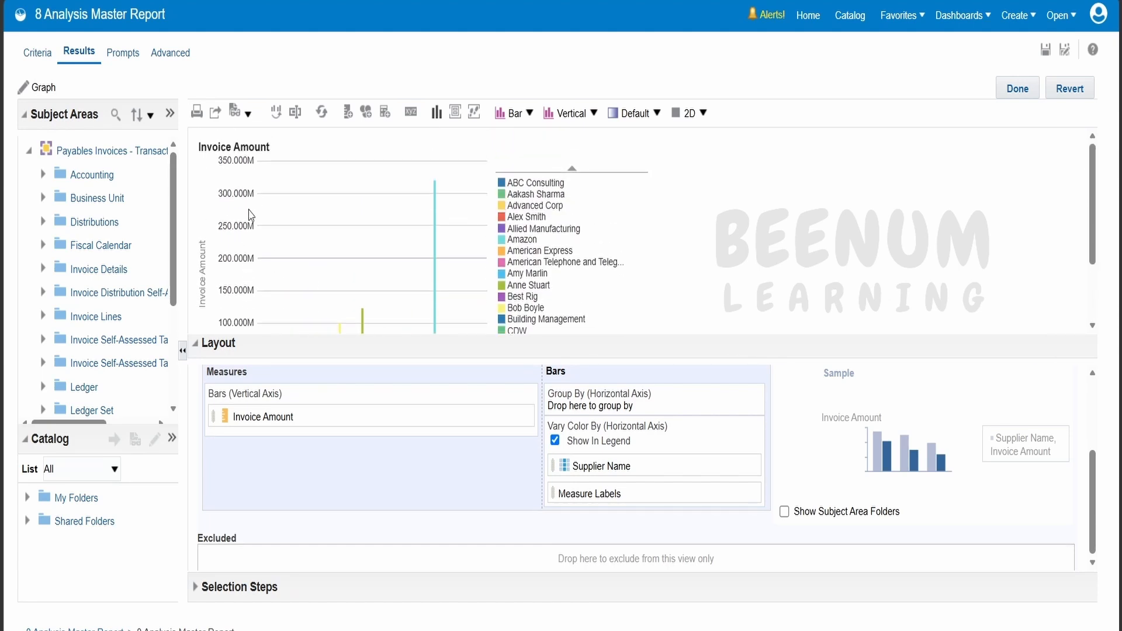
Review the preview and layout of the graph coloured by supplier, and finish editing the view.
scroll(462, 490, up, 3)
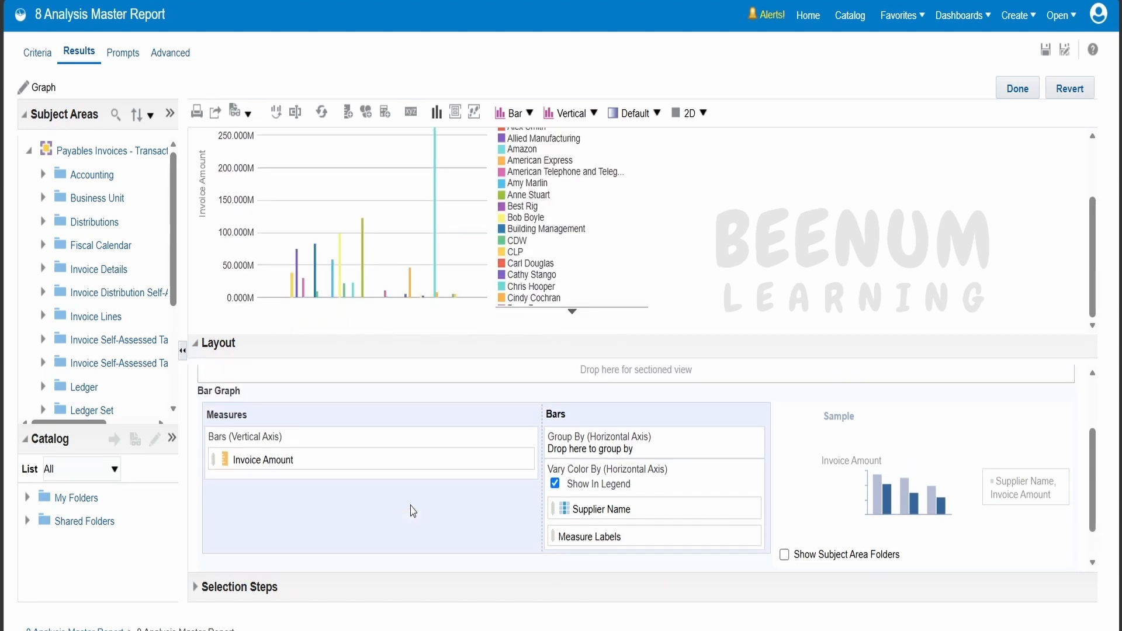
scroll(883, 426, down, 3)
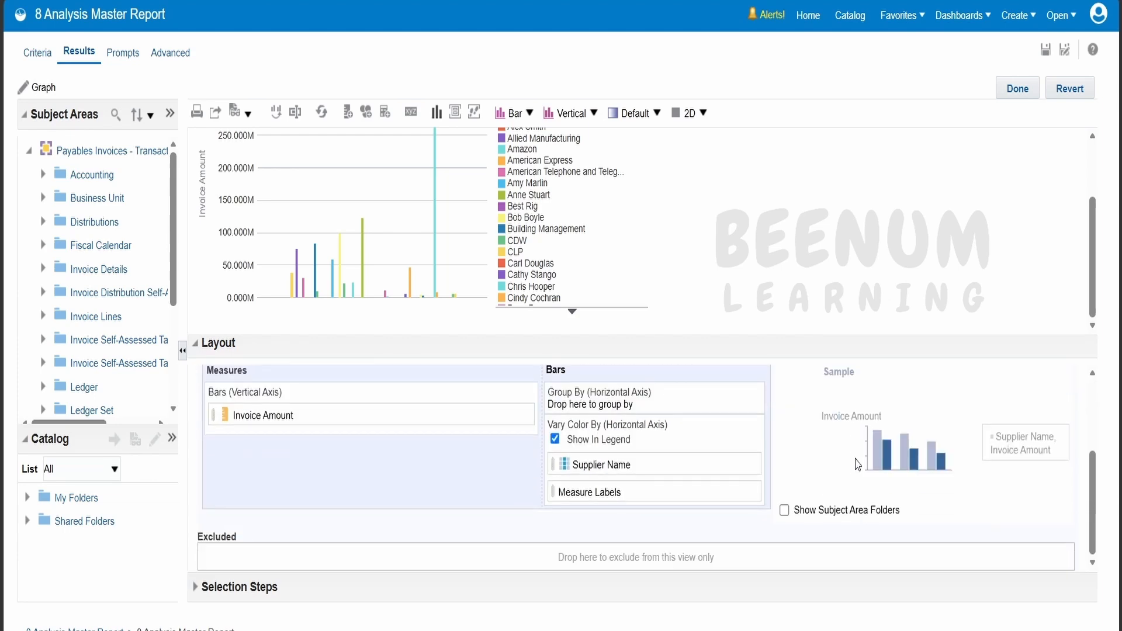
click(1024, 95)
scroll(742, 380, down, 5)
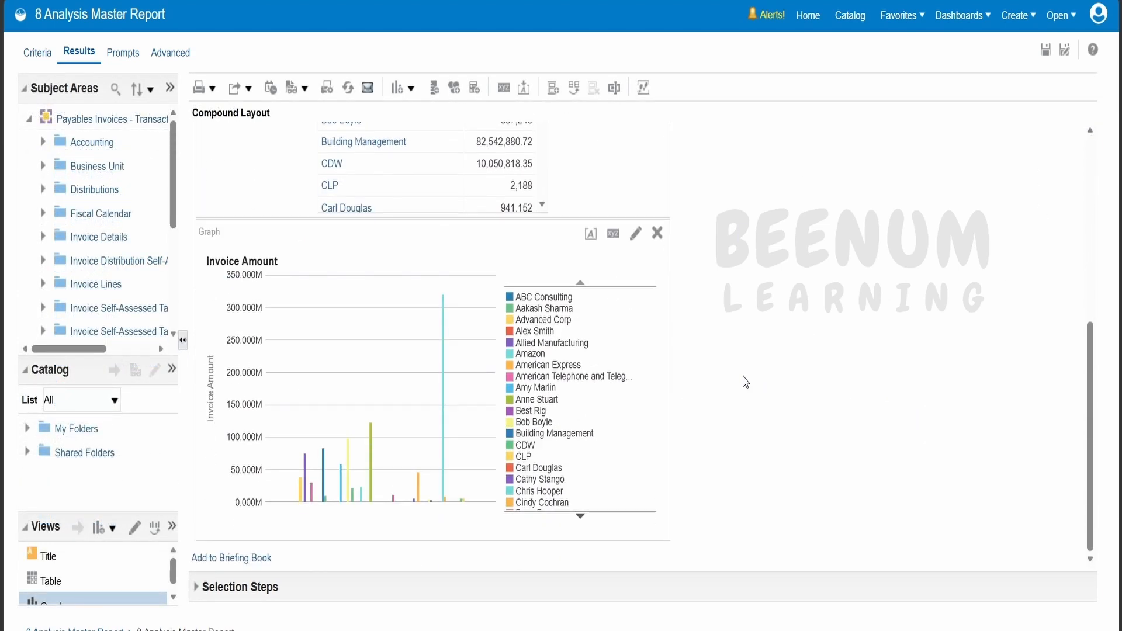
Check that a graph bar offers the View All Invoices action link and save the master report.
scroll(362, 252, up, 2)
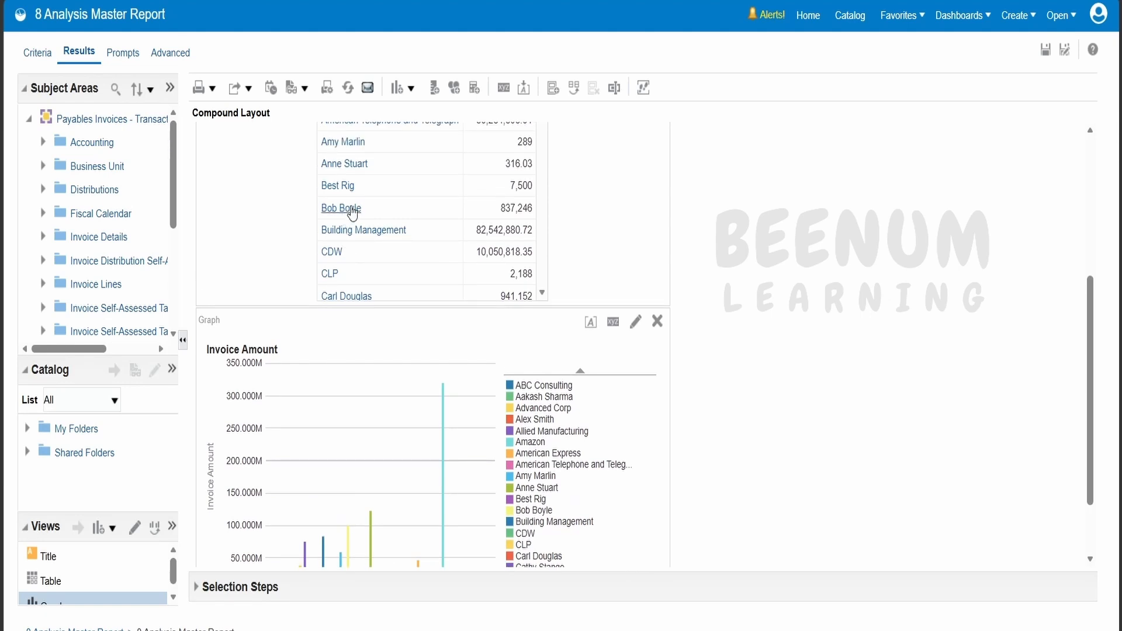
scroll(352, 211, up, 4)
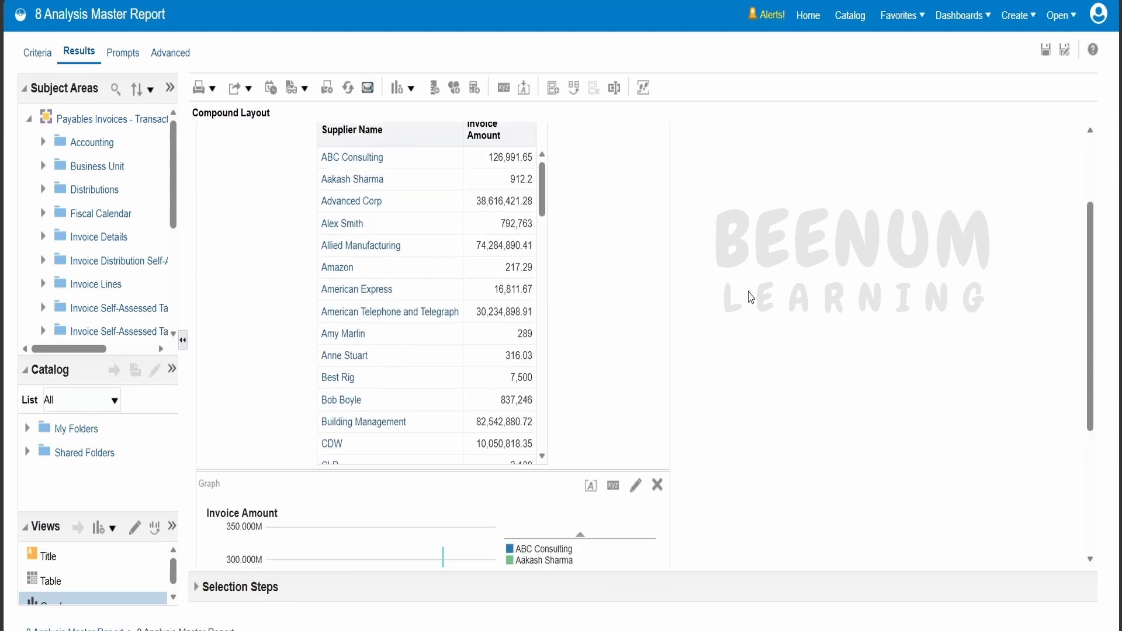
scroll(751, 298, down, 5)
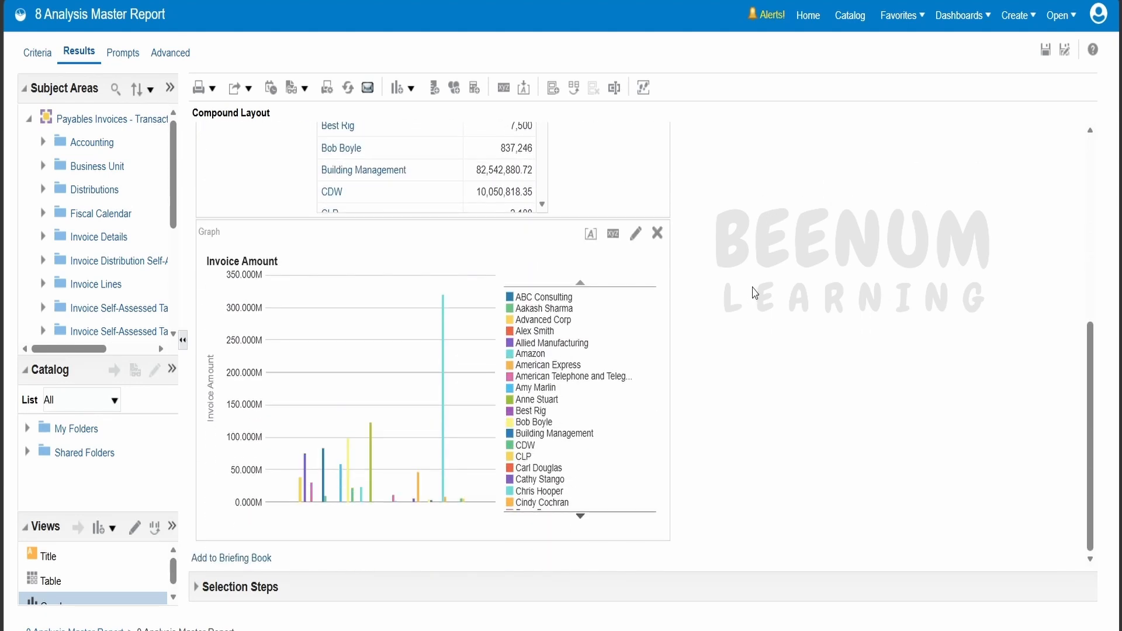
click(349, 465)
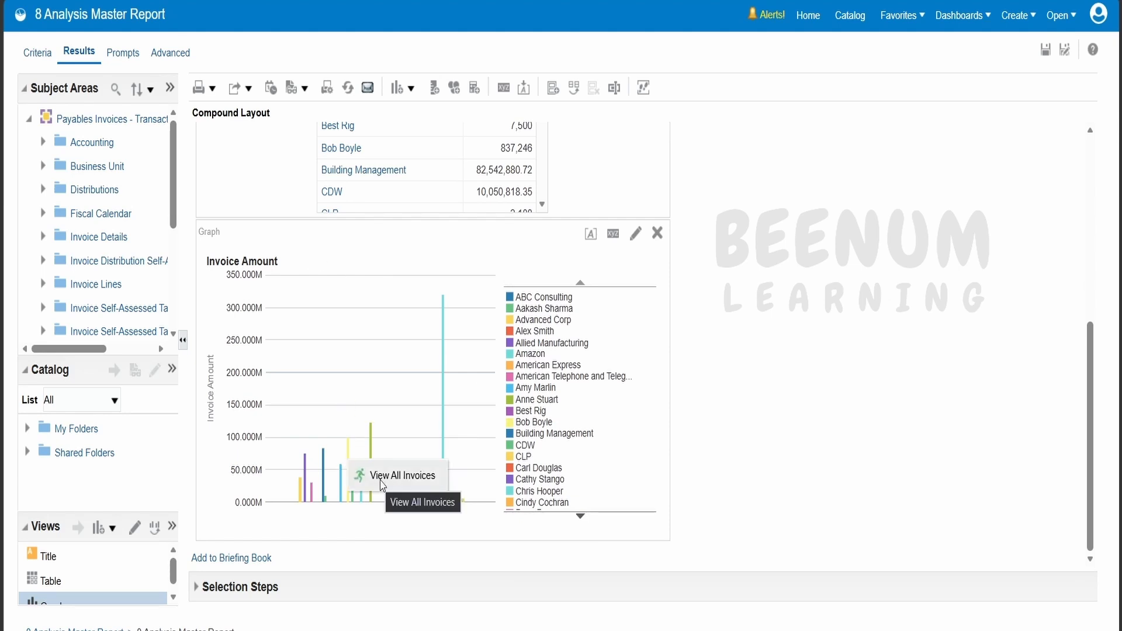
click(1046, 52)
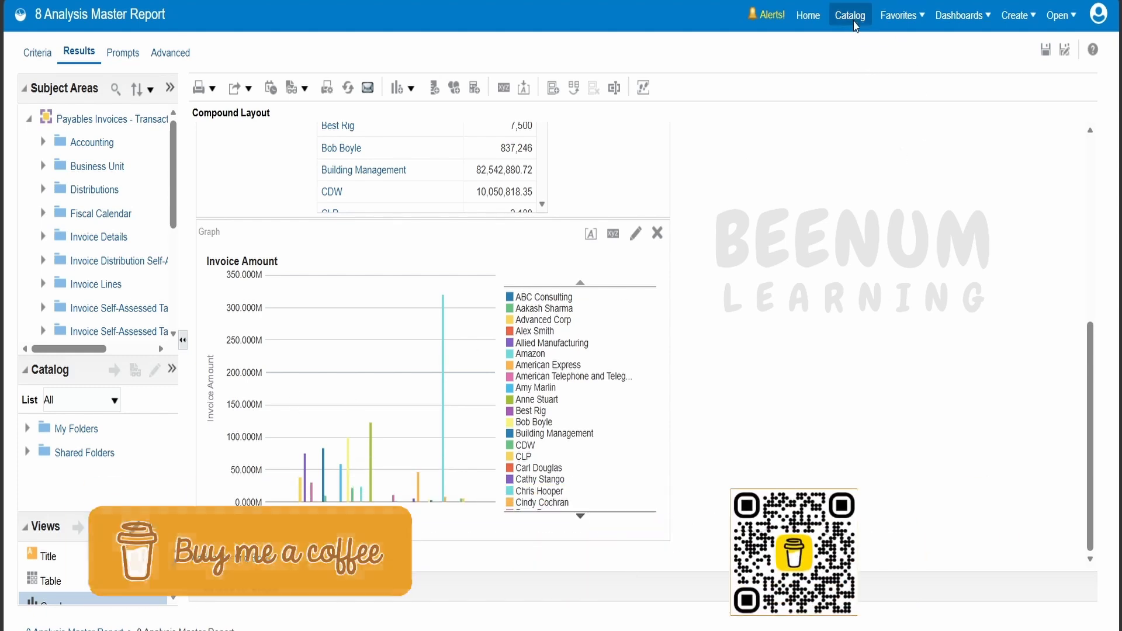
Reopen 8 Analysis Master Report from the catalog and look over its supplier table and multi-supplier graph.
click(850, 16)
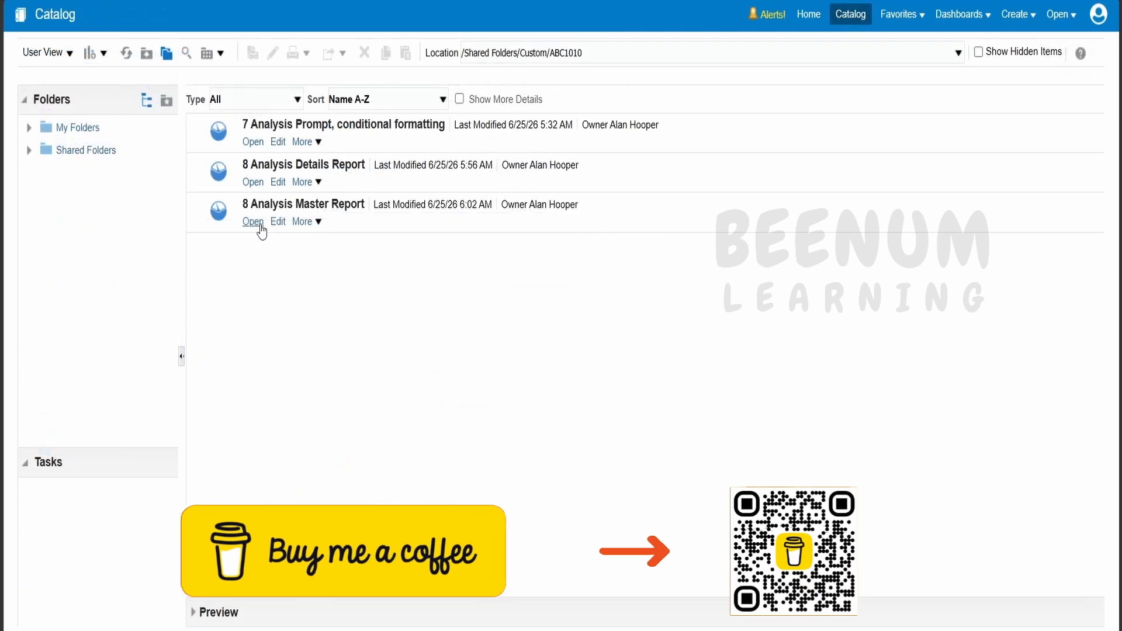
click(253, 221)
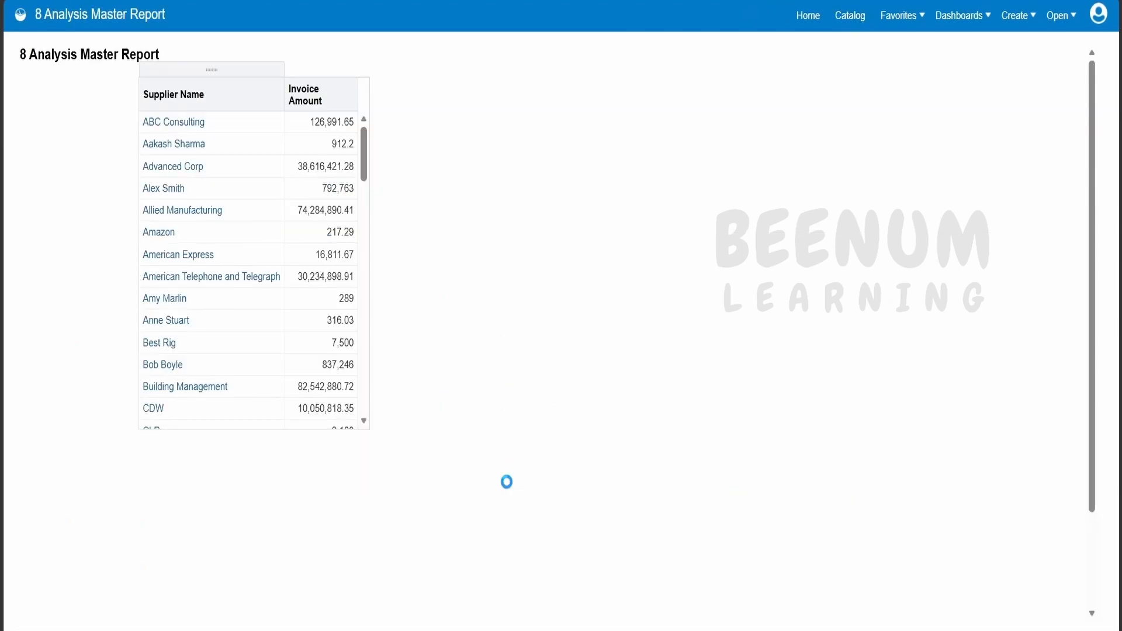
scroll(467, 555, down, 2)
scroll(300, 484, up, 2)
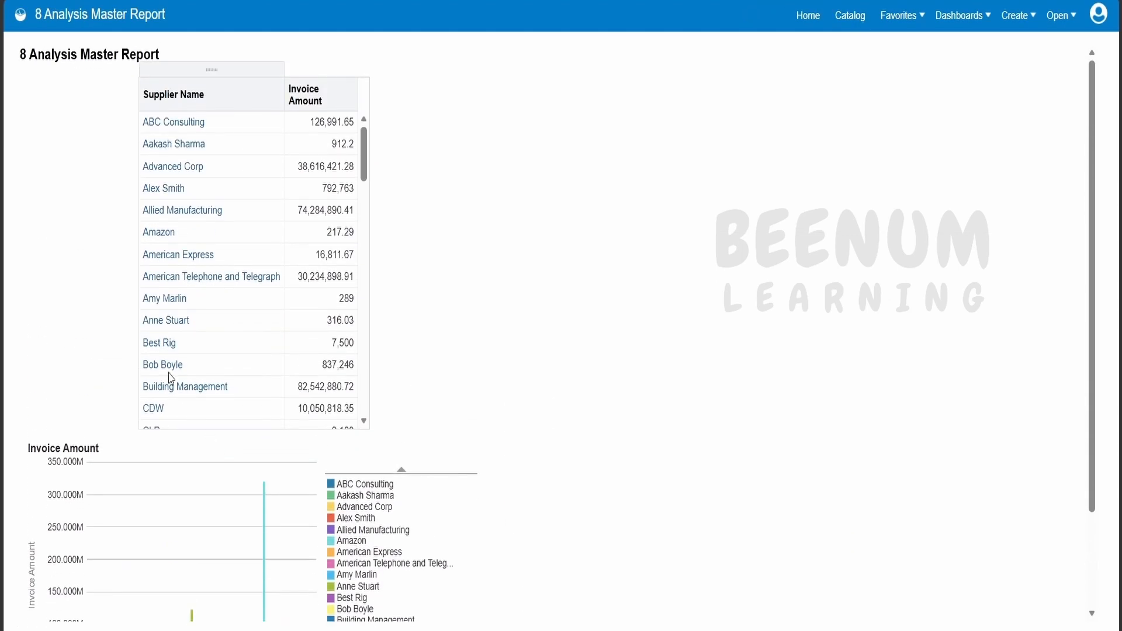
Check the action link offered for CDW in the supplier table and inspect the small supplier bars near CLP in the graph.
click(153, 410)
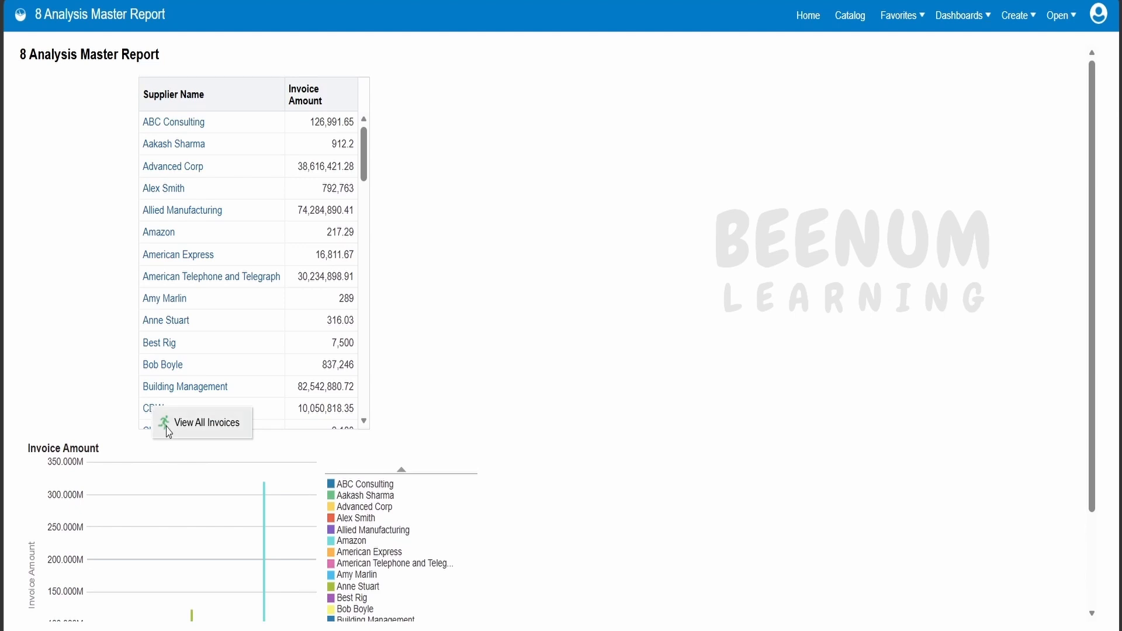
scroll(427, 363, down, 2)
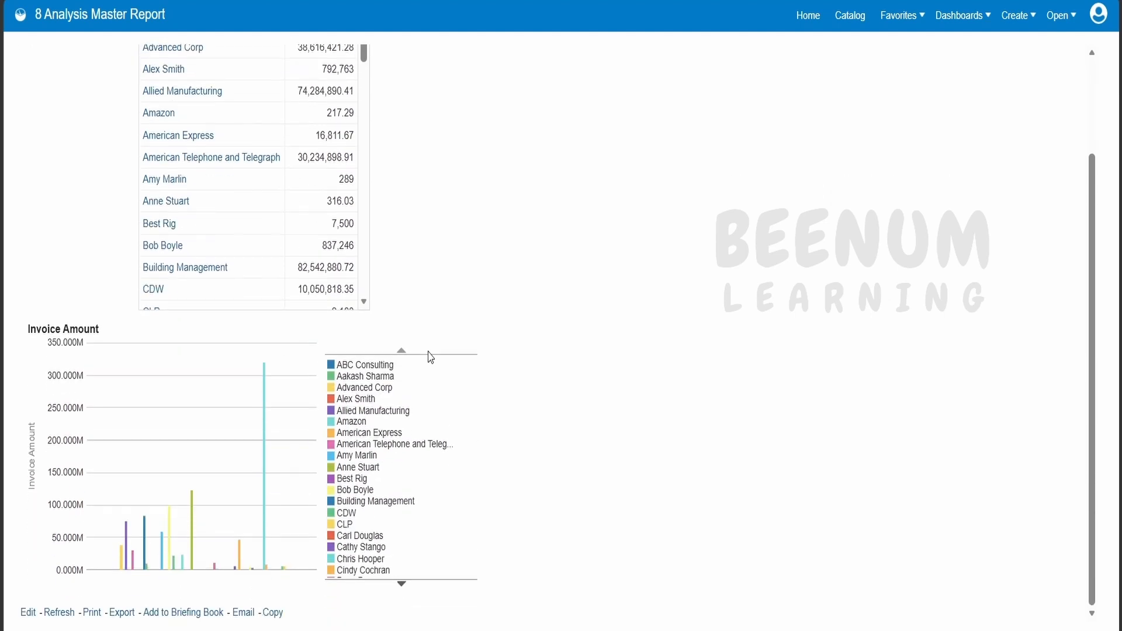
mouse_move(216, 571)
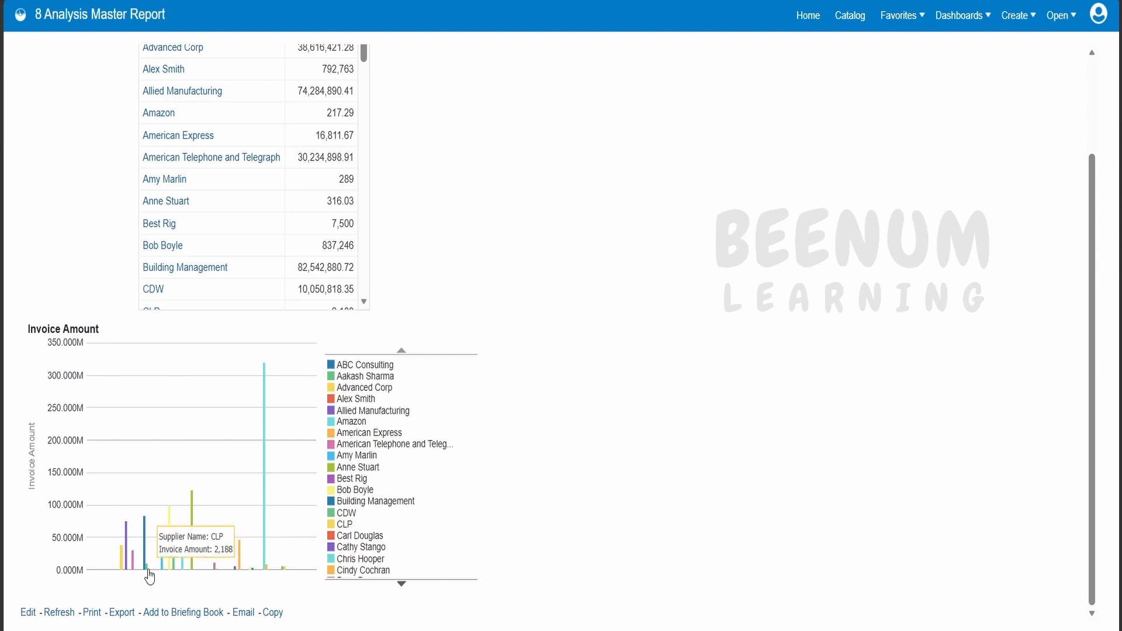
mouse_move(147, 575)
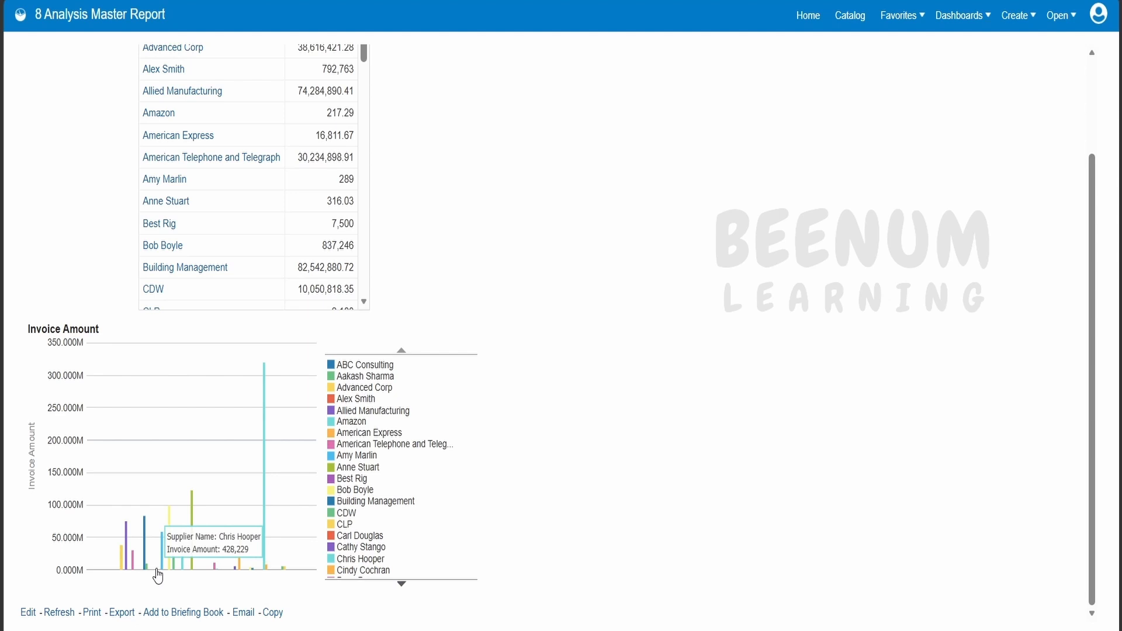
Follow View All Invoices from the small graph bar just after CLP and review that supplier's invoice details through to the total row.
click(158, 576)
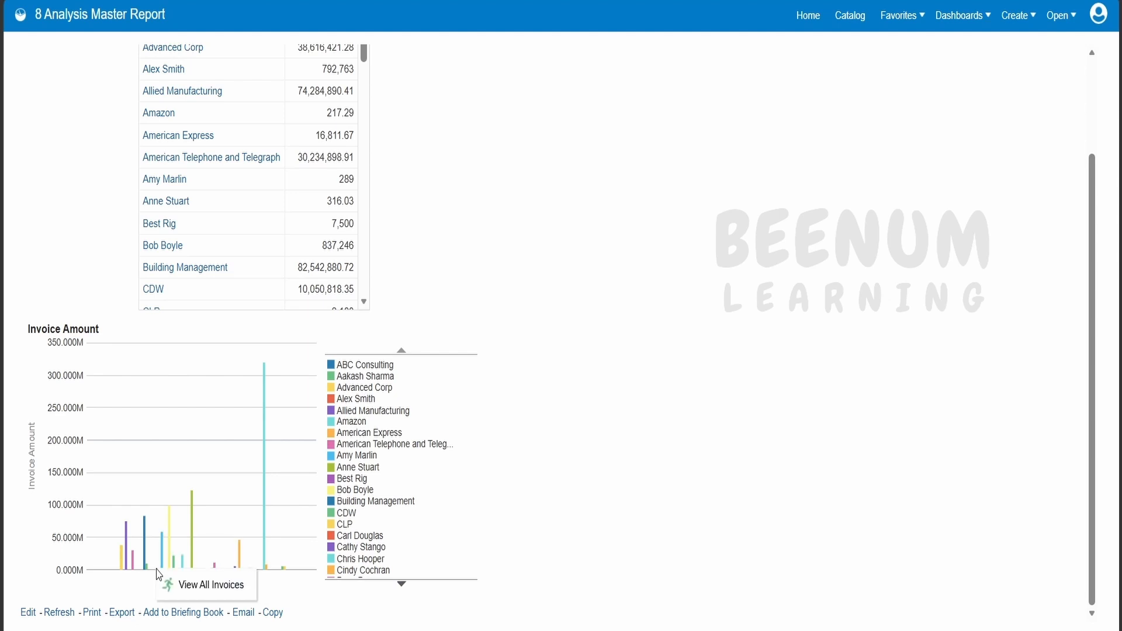
click(195, 589)
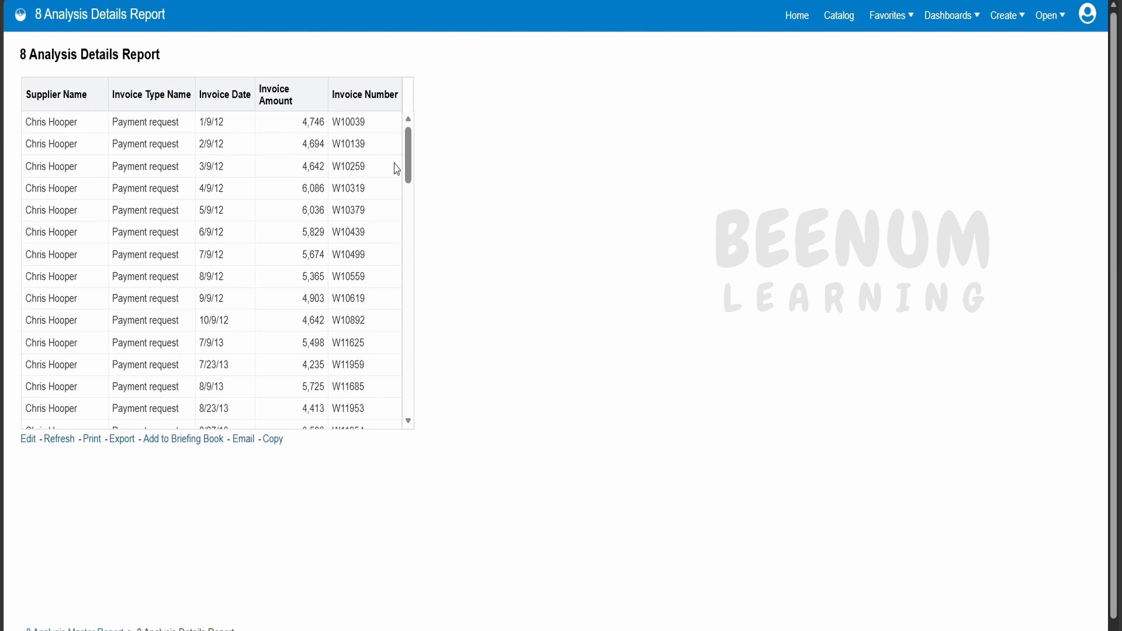
drag(408, 146, 398, 409)
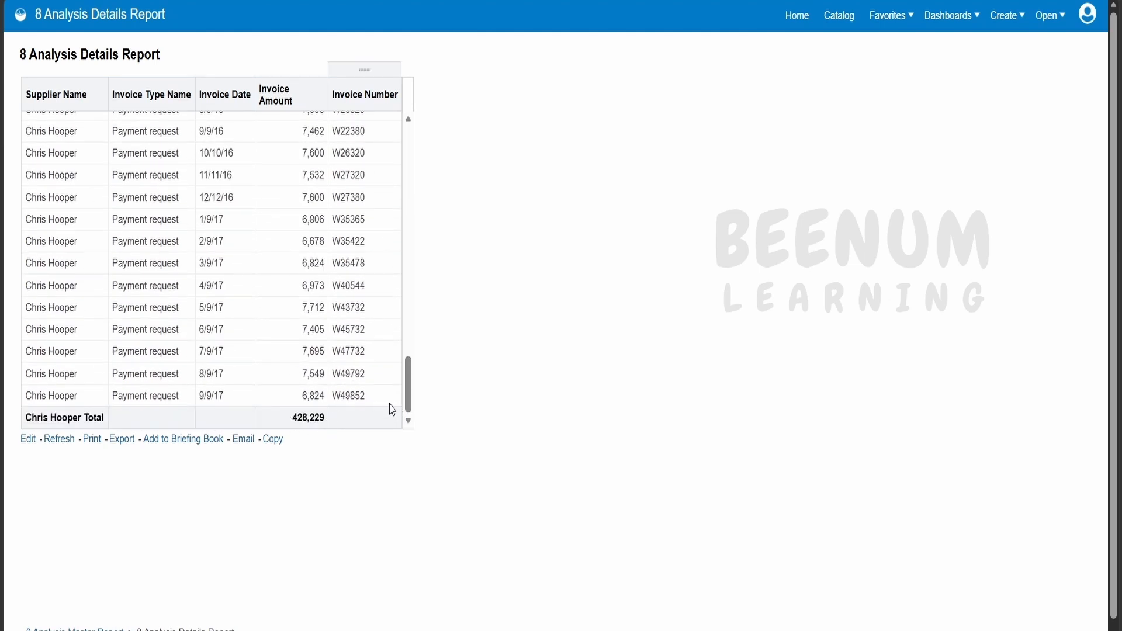
drag(411, 397, 451, 125)
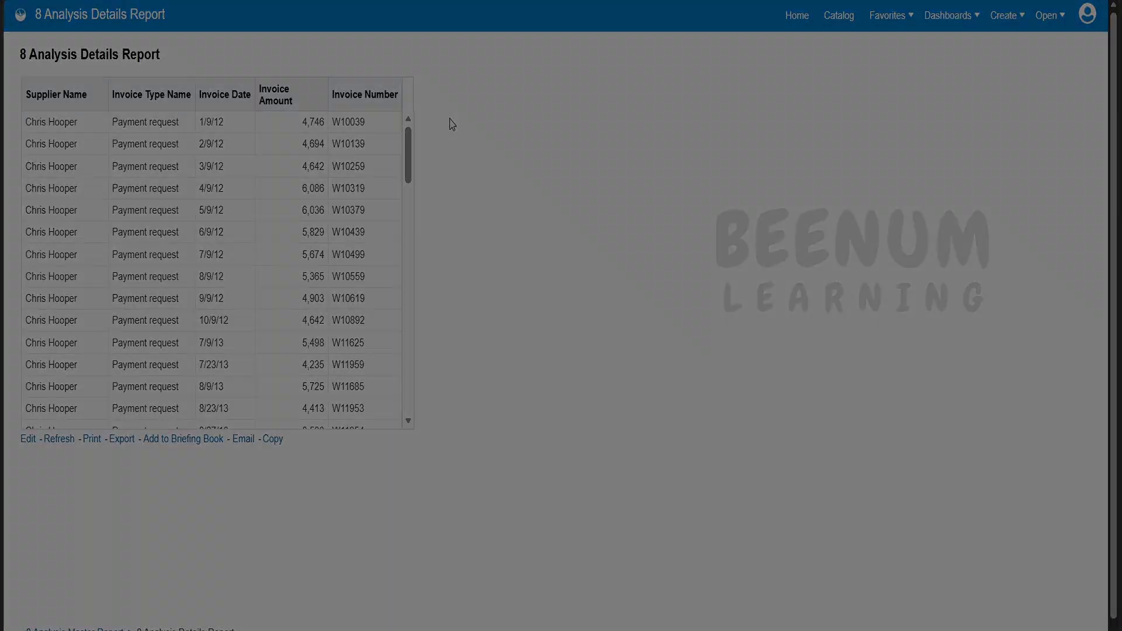